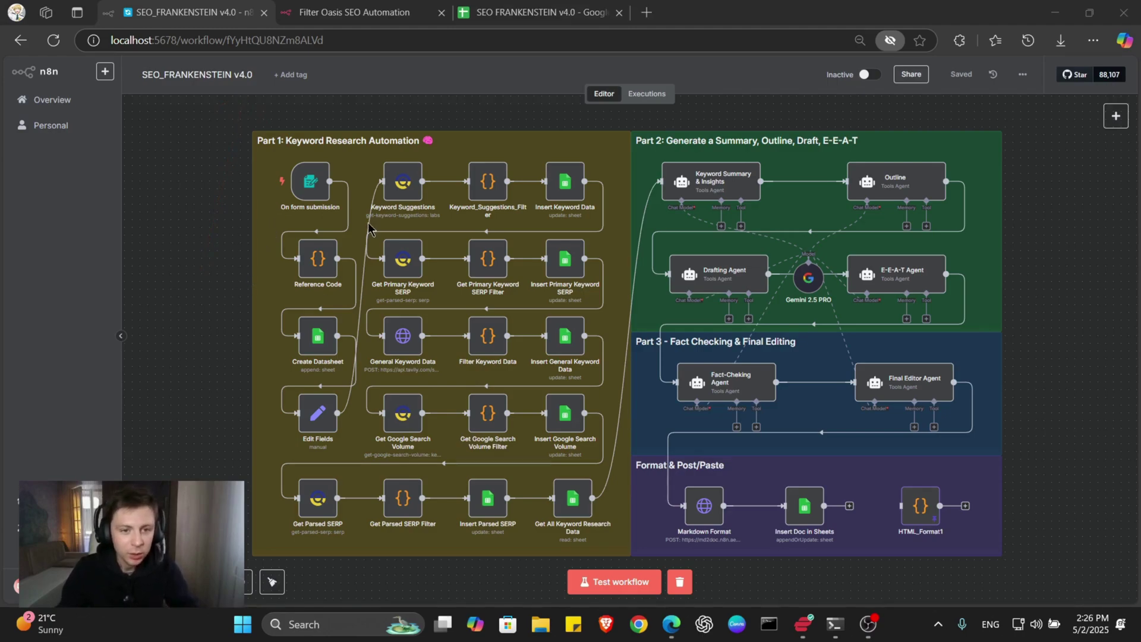
Step: Pan across the SEO Frankenstein canvas to review each section of the workflow
drag(193, 272, 380, 214)
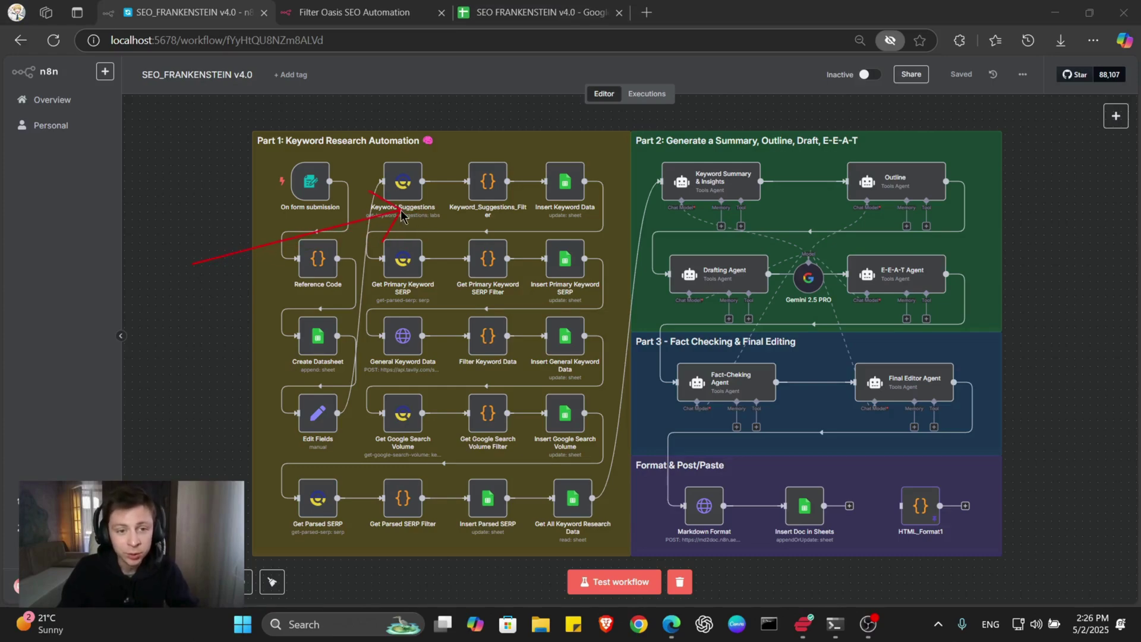
drag(192, 265, 375, 282)
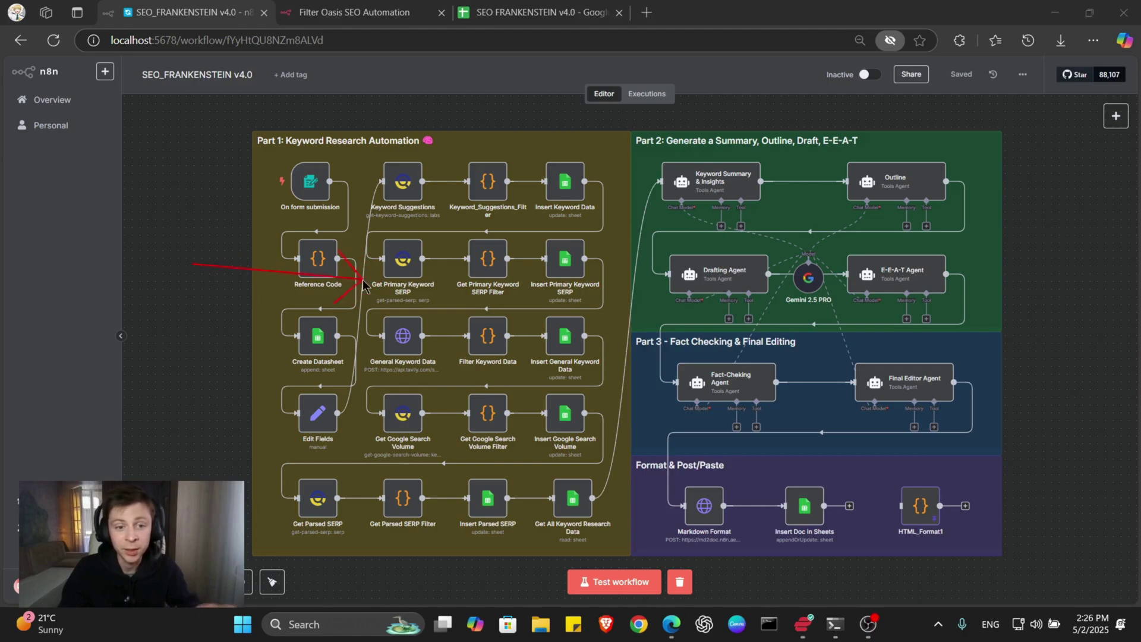
mouse_move(376, 283)
mouse_down()
mouse_move(323, 308)
mouse_move(364, 348)
mouse_move(375, 409)
mouse_up()
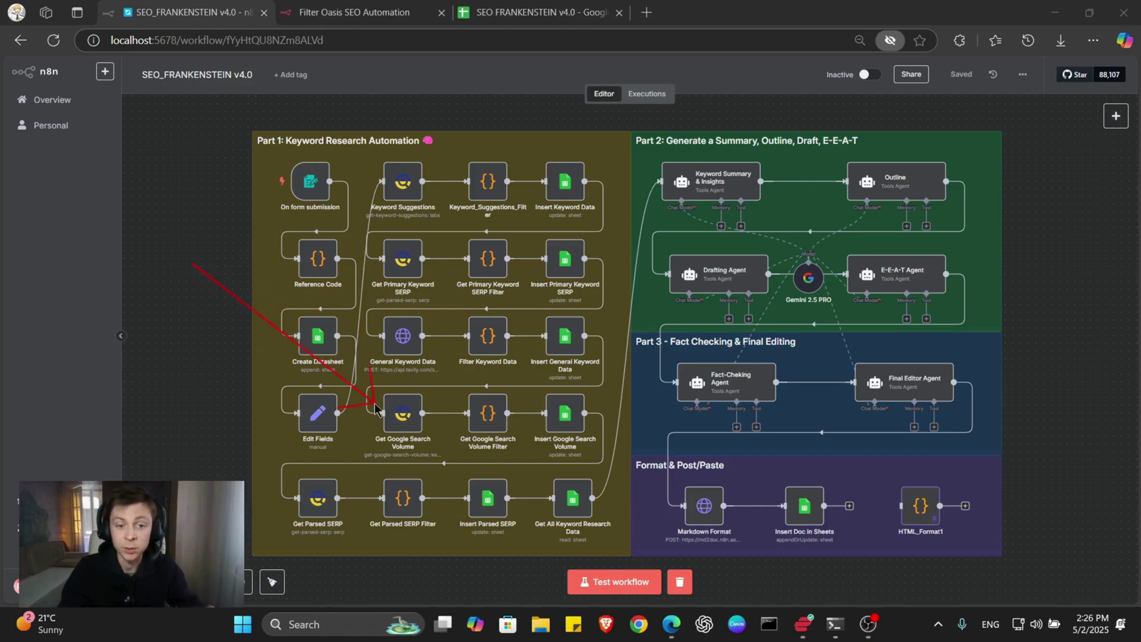
mouse_move(298, 481)
mouse_down()
mouse_move(302, 494)
mouse_move(512, 287)
mouse_move(682, 185)
mouse_up()
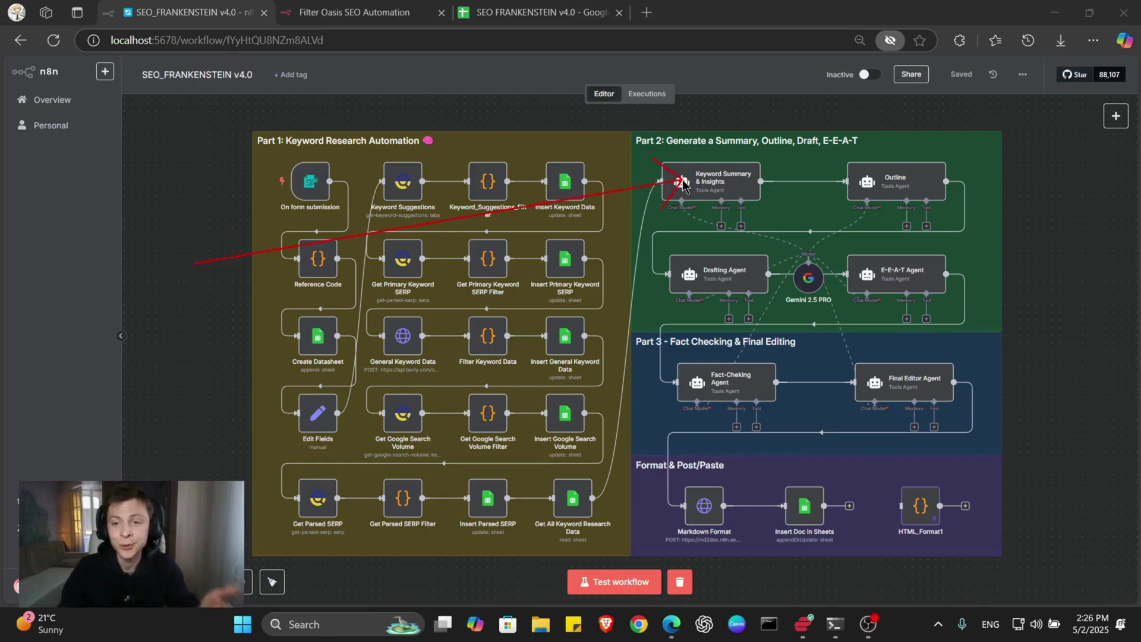
mouse_move(682, 186)
mouse_down()
mouse_move(673, 201)
mouse_move(885, 190)
mouse_up()
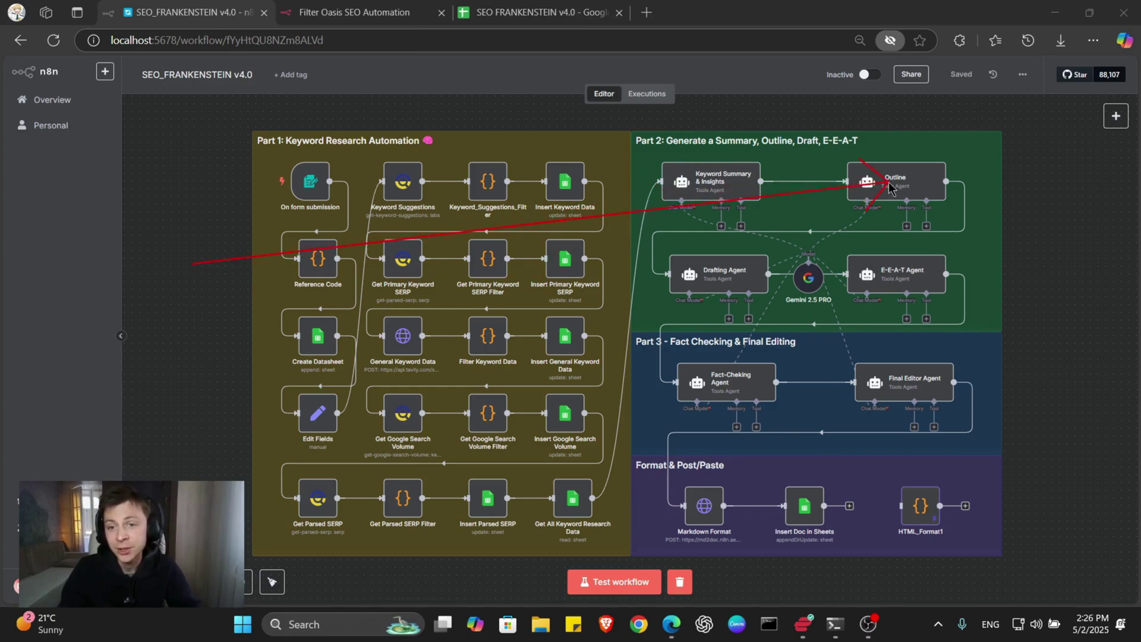
mouse_move(884, 189)
mouse_down()
mouse_move(665, 270)
mouse_move(878, 270)
mouse_move(869, 273)
mouse_up()
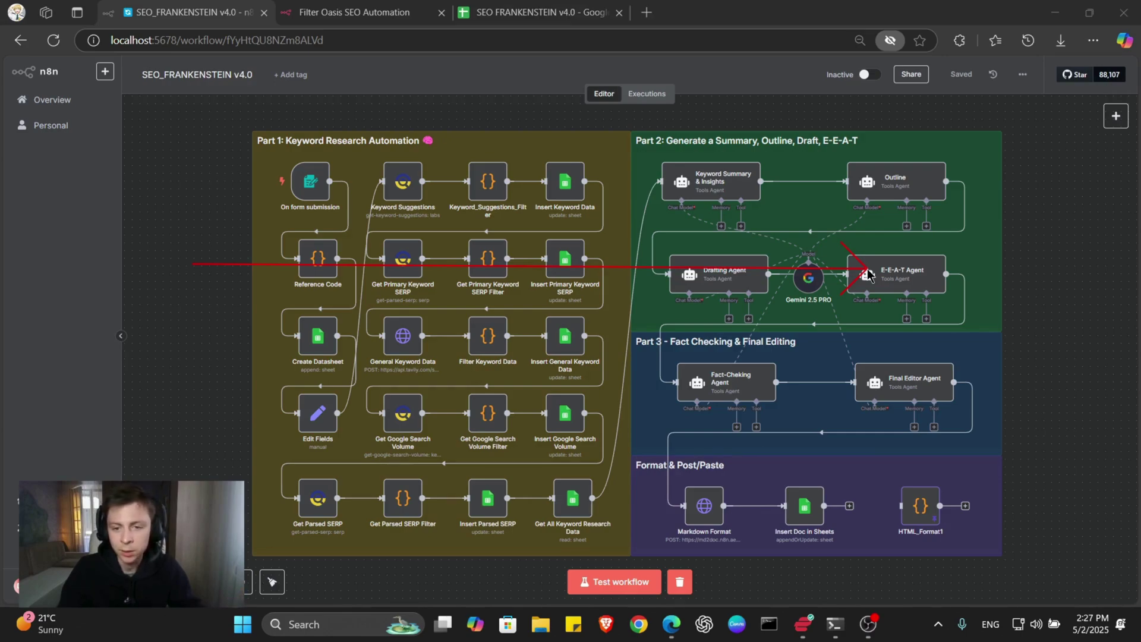
mouse_move(869, 274)
mouse_down()
mouse_move(673, 346)
mouse_move(690, 371)
mouse_up()
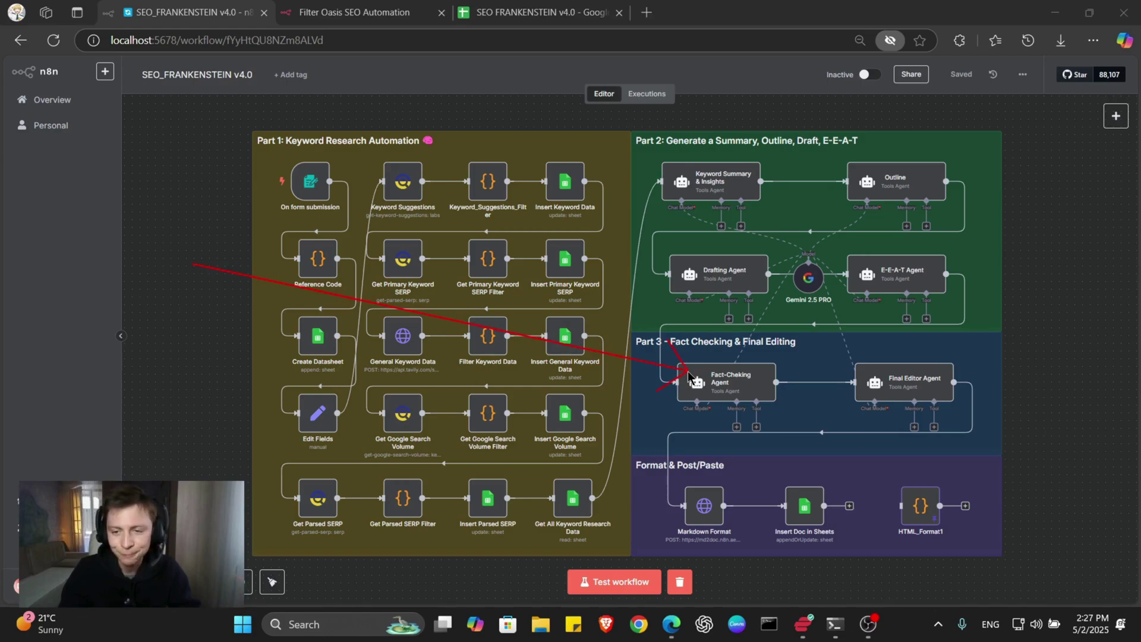
mouse_move(688, 371)
mouse_down()
mouse_move(875, 384)
mouse_move(533, 332)
mouse_move(268, 309)
mouse_up()
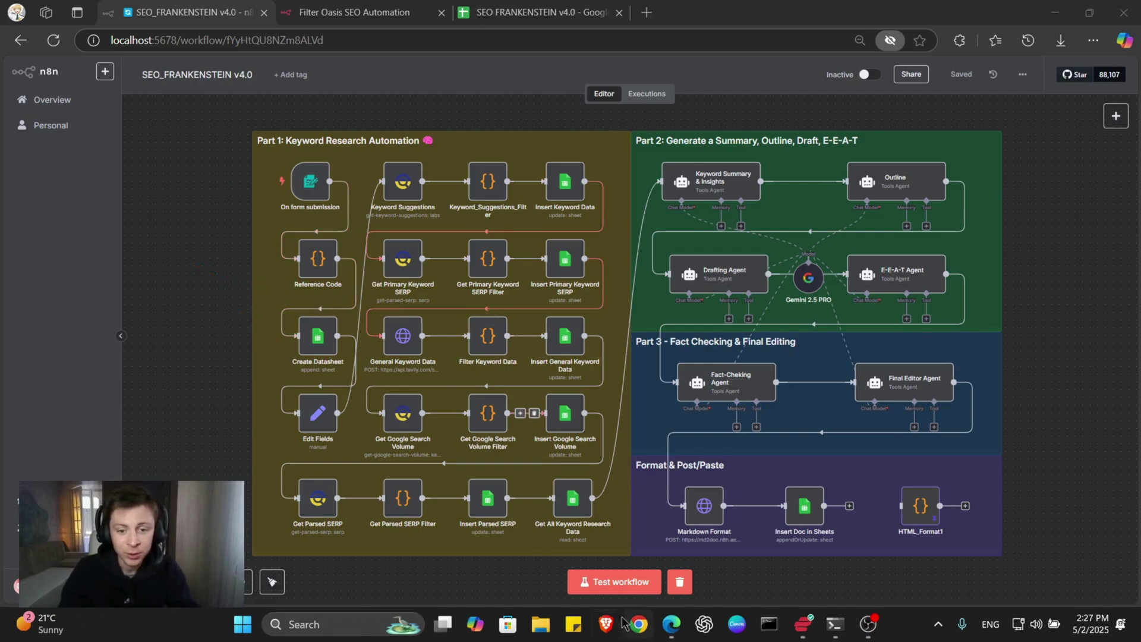
Step: Submit the test form with topic and keyword 'Shower Filter', Blog Post type, and hard-water notes
click(612, 582)
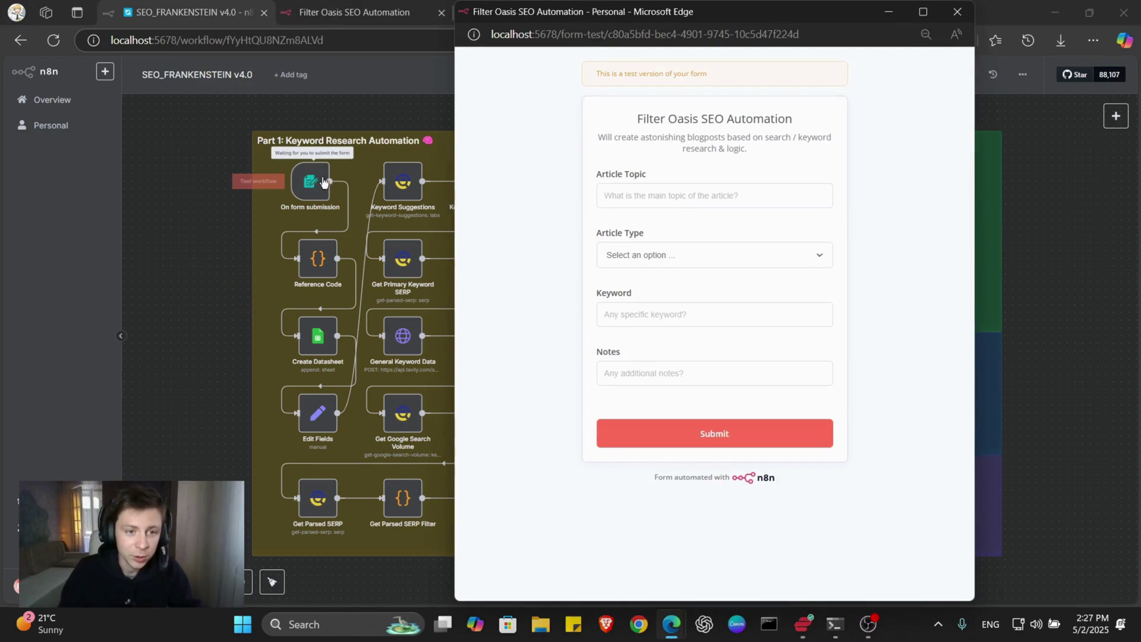
click(680, 196)
text(S)
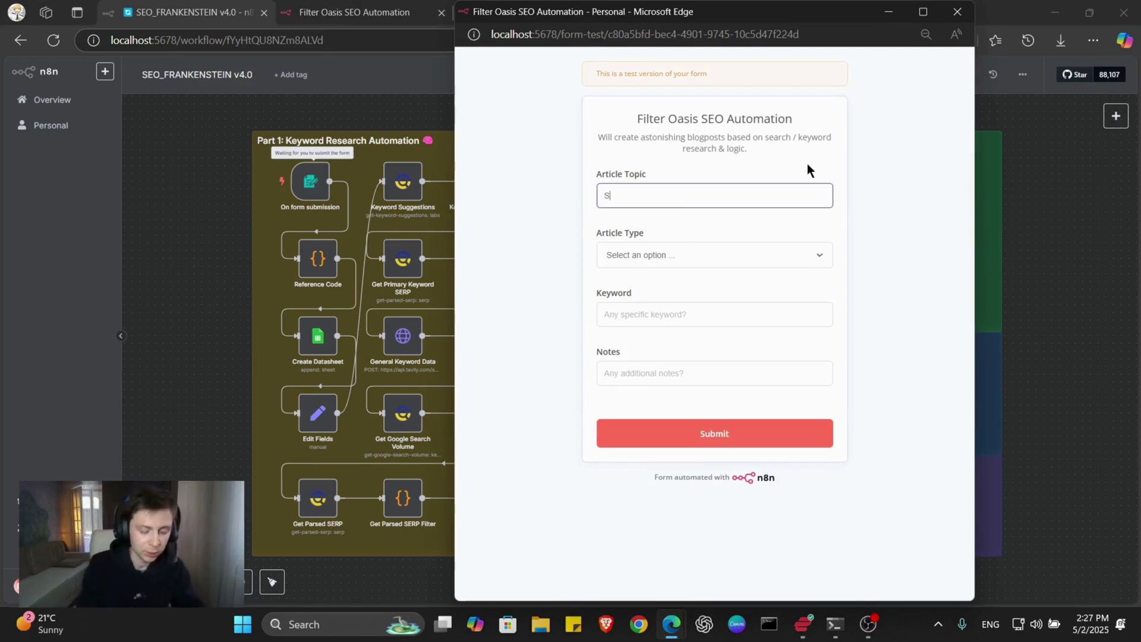
text(hower Filt)
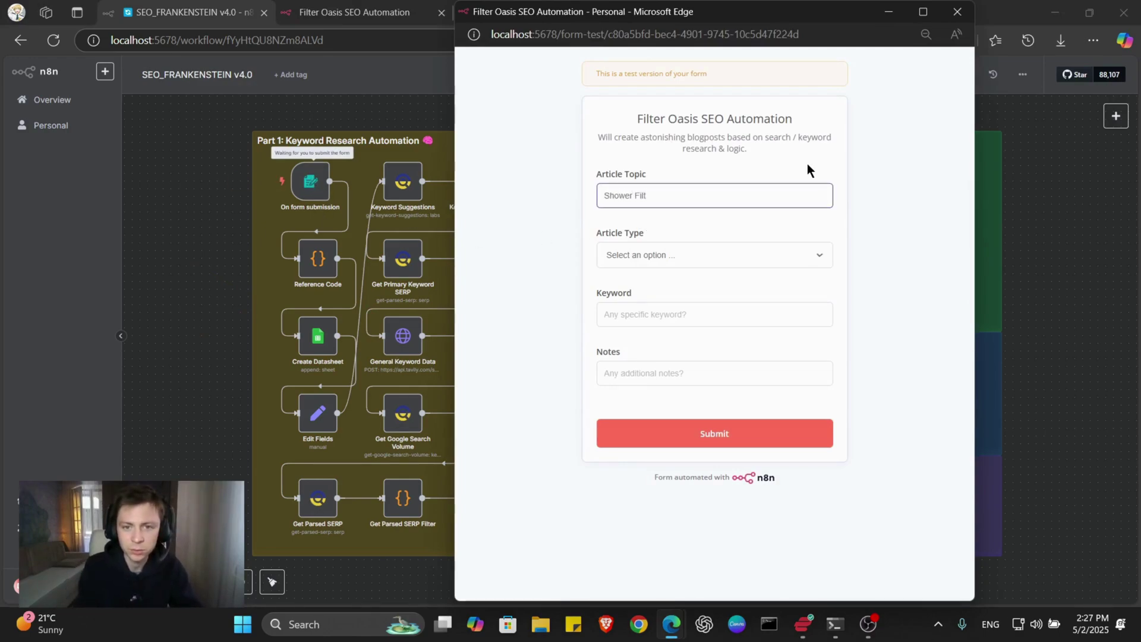
text(er)
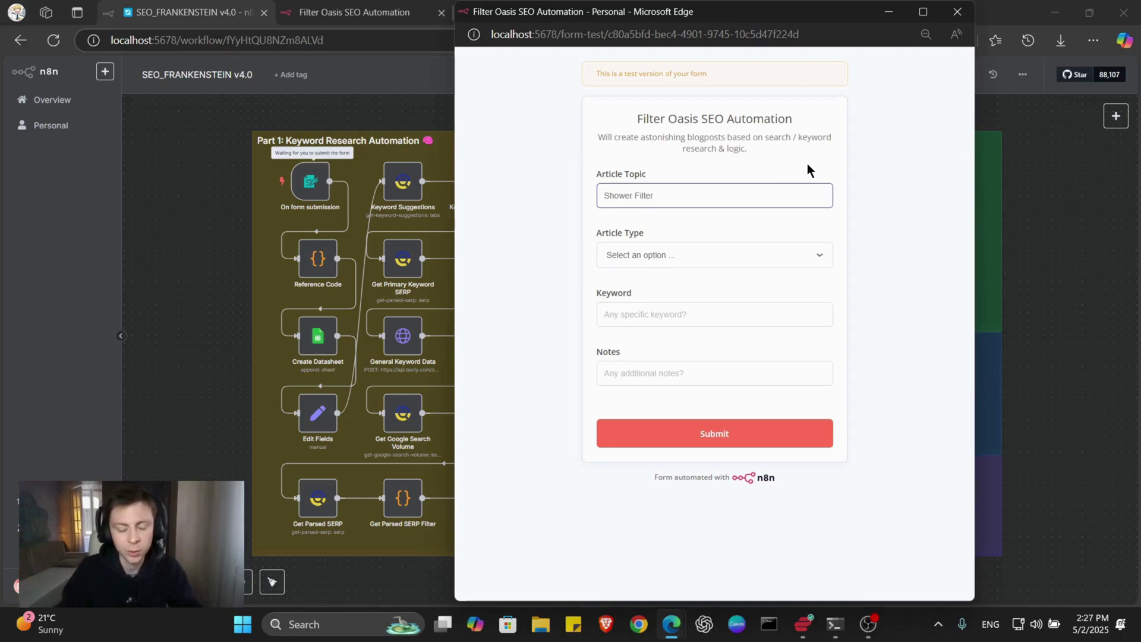
click(682, 254)
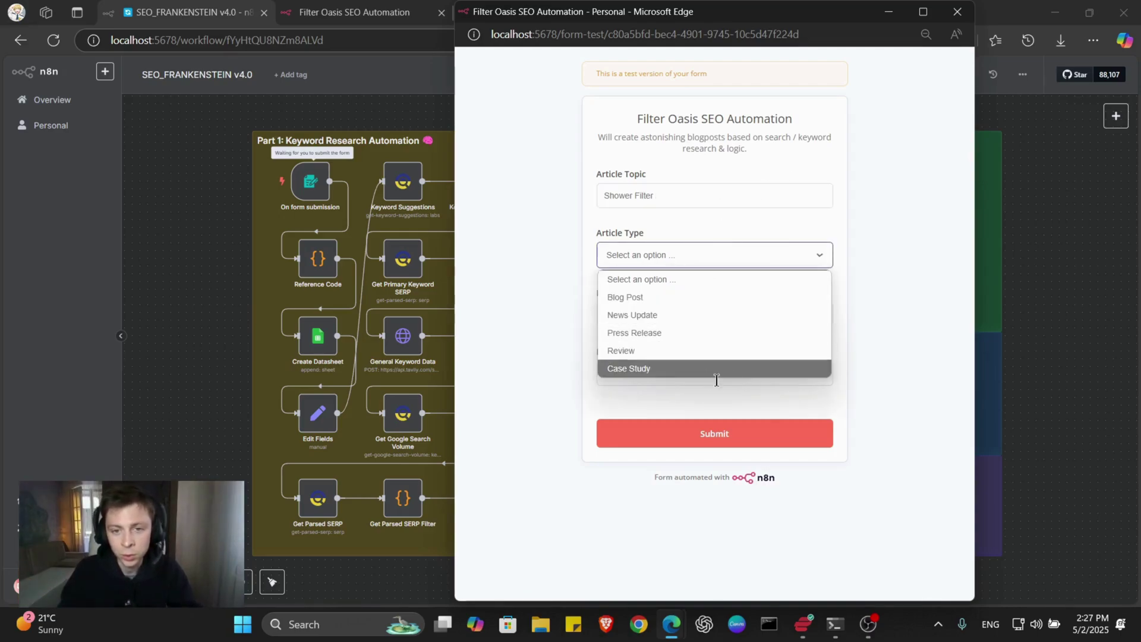
click(632, 299)
click(681, 322)
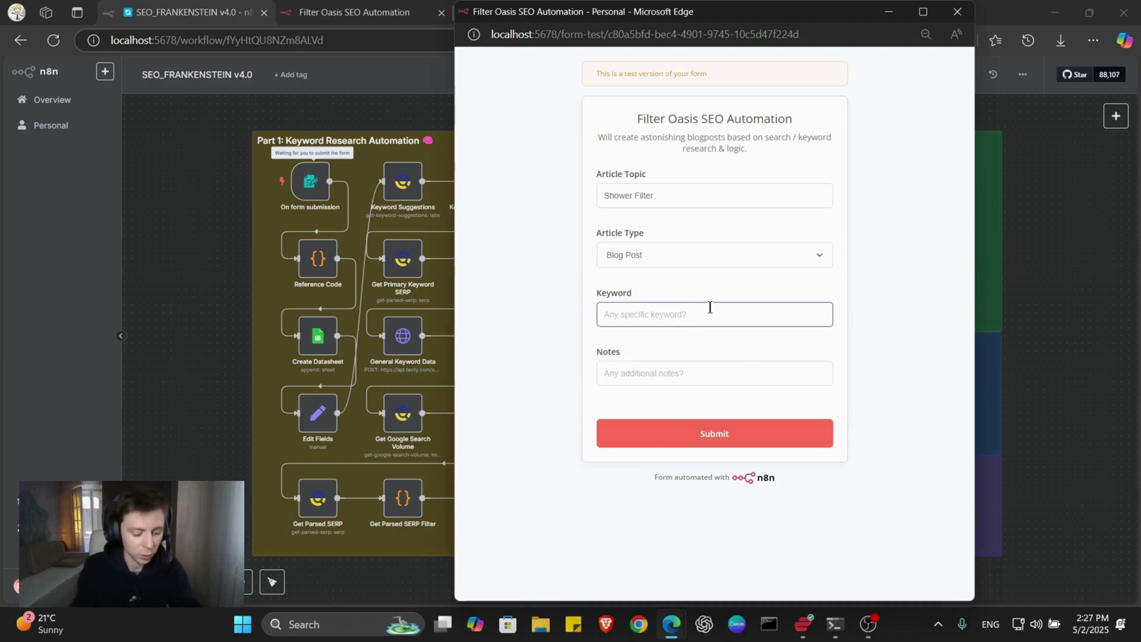
text(SHower Filter)
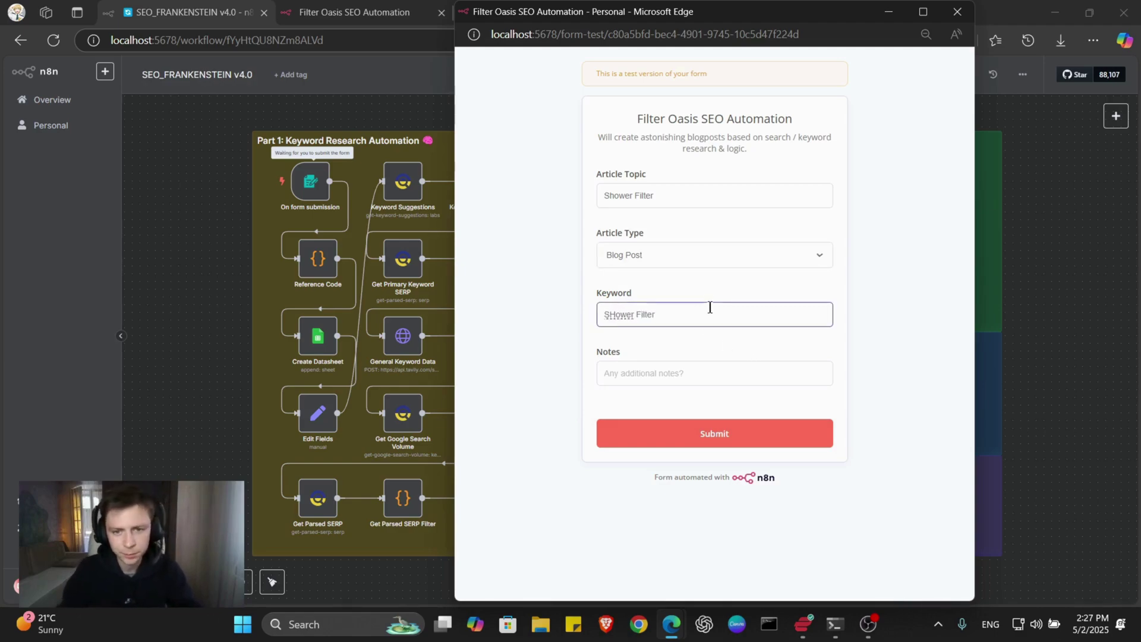
click(707, 372)
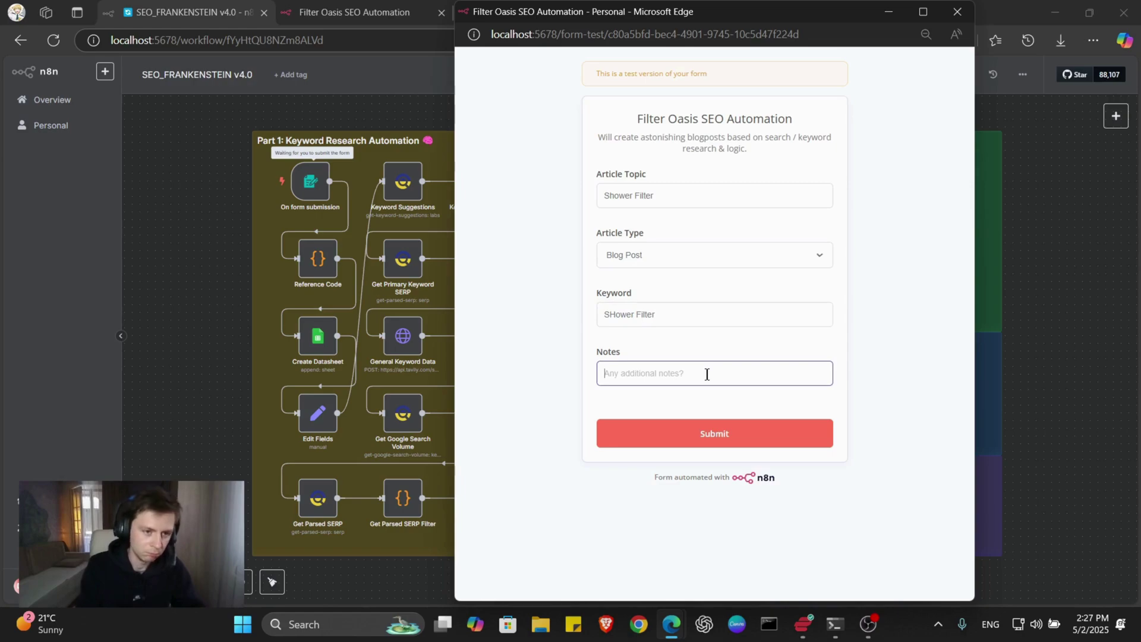
text(How hard water affec)
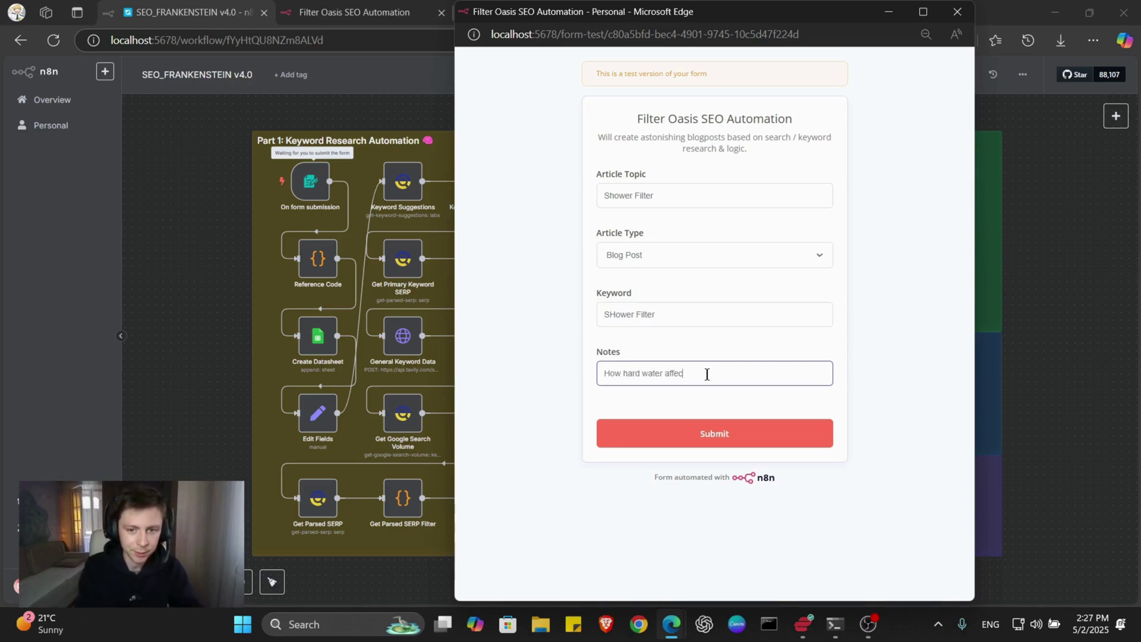
text(ts skin)
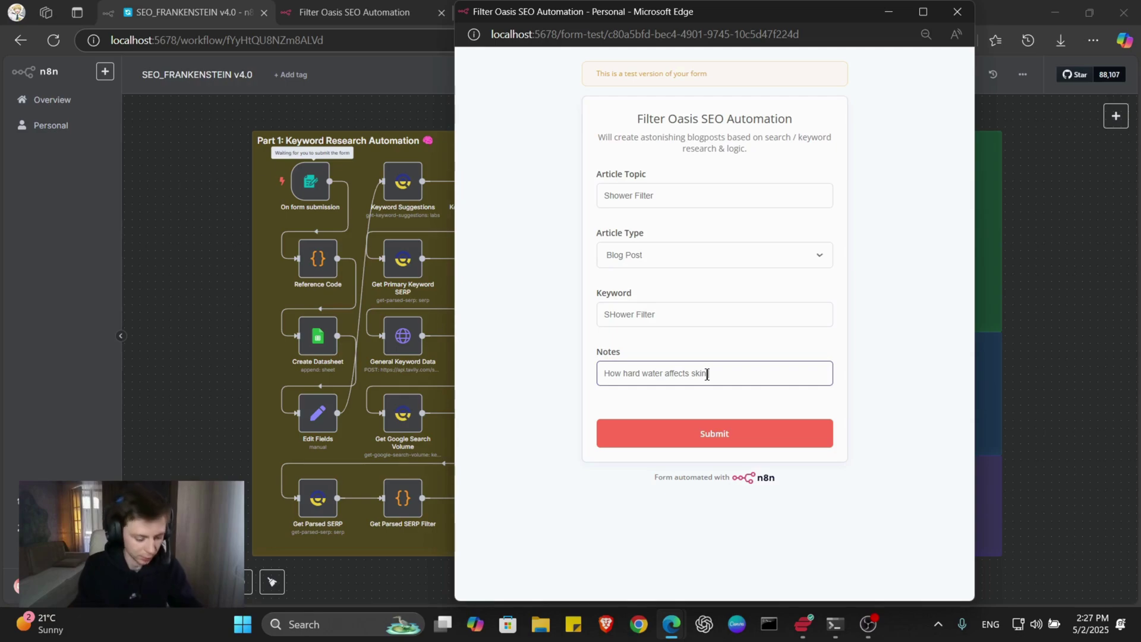
text( s)
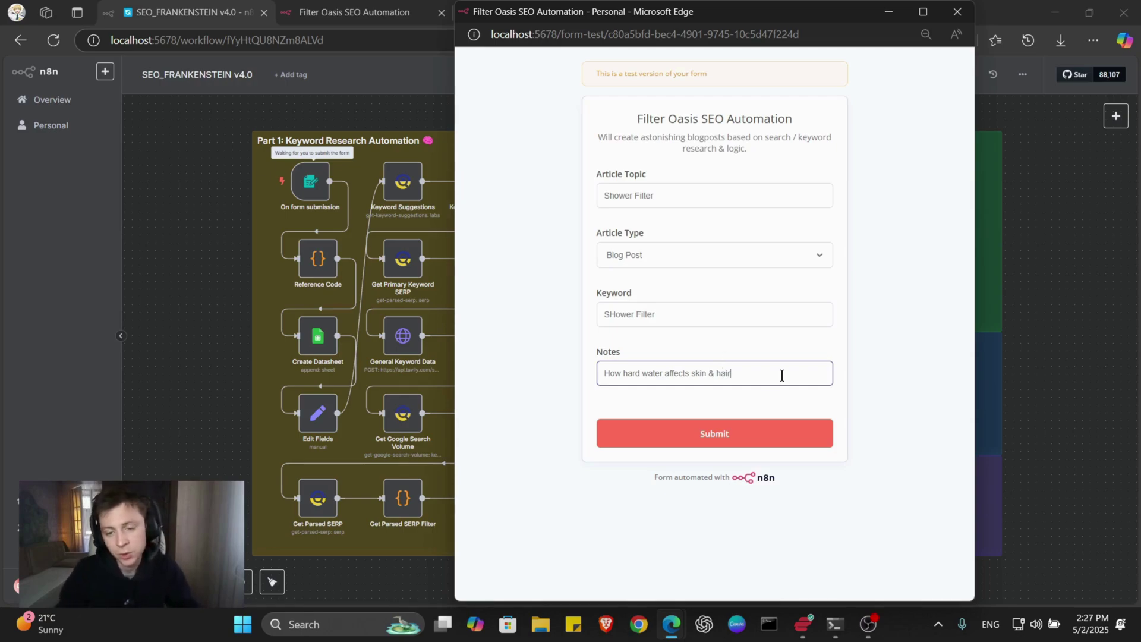
click(759, 442)
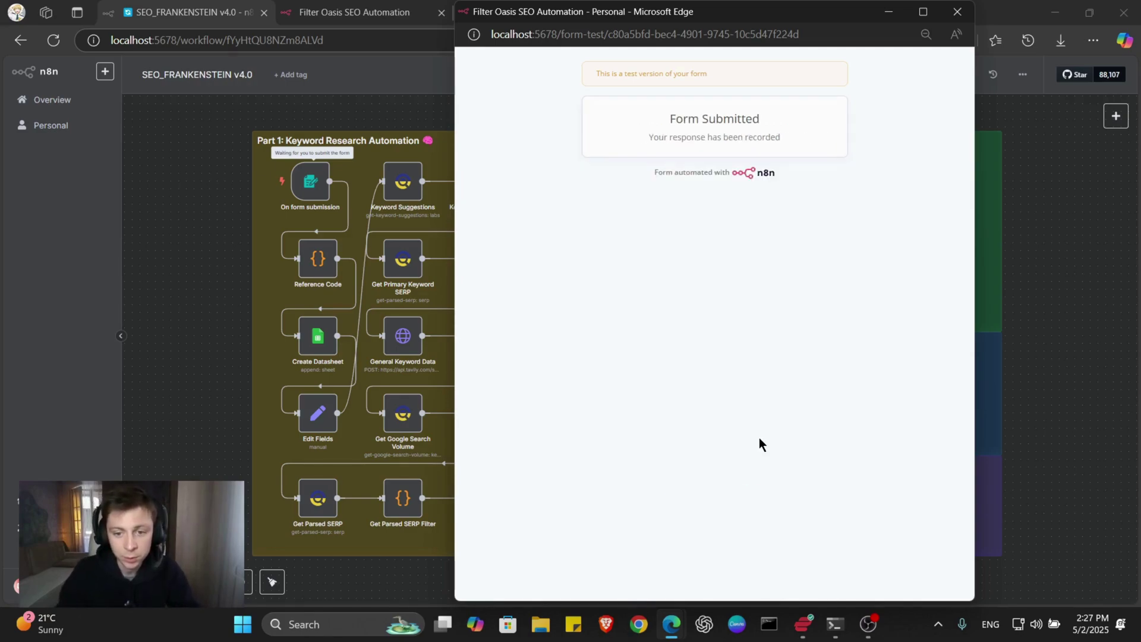
Step: Check the keyword research spreadsheet for new results, inspecting row Oasis45081
click(180, 306)
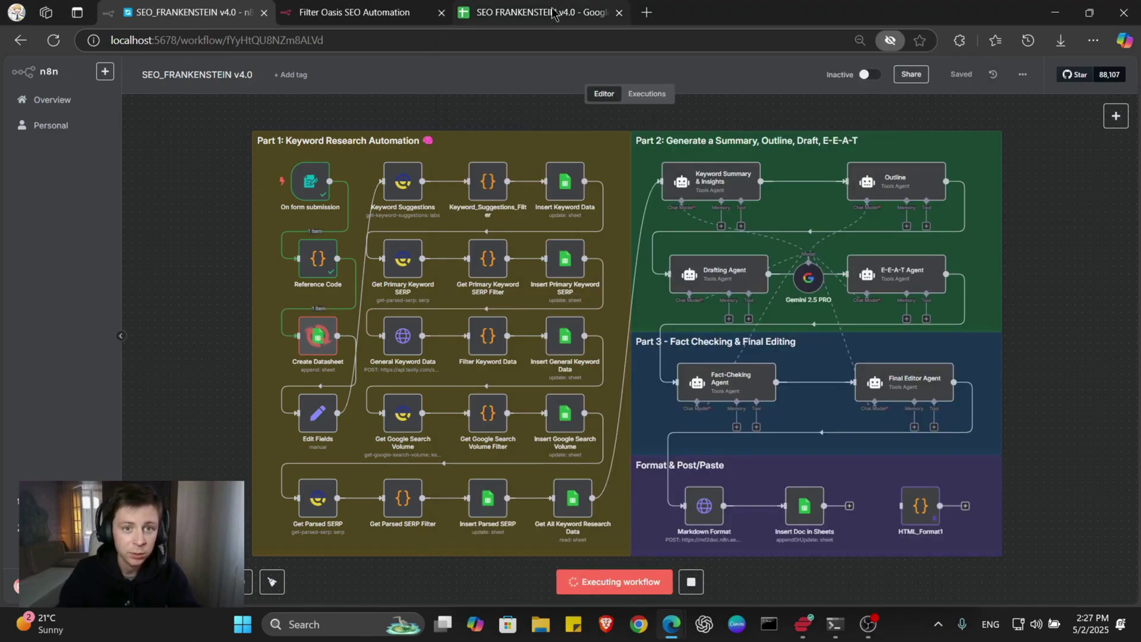
drag(535, 13, 366, 13)
click(143, 246)
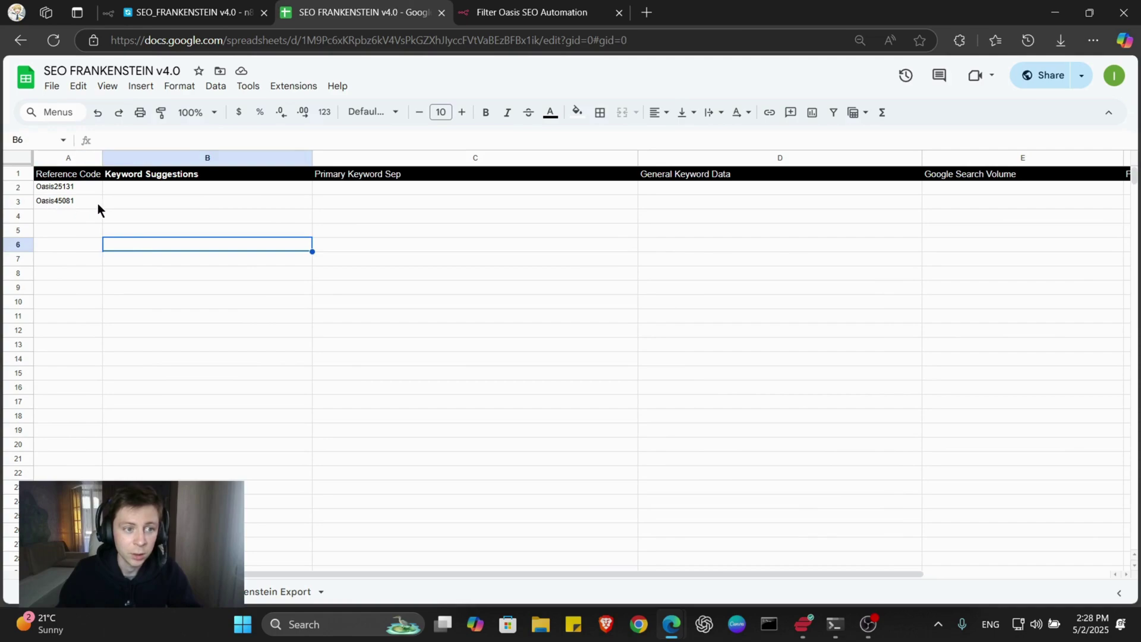
click(71, 202)
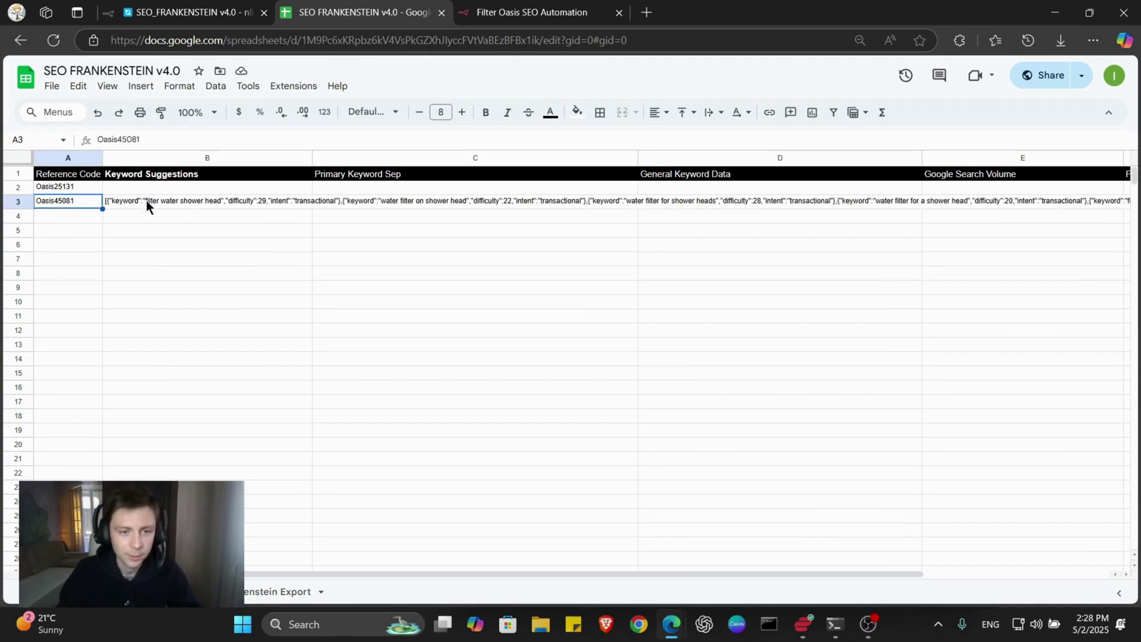
click(192, 13)
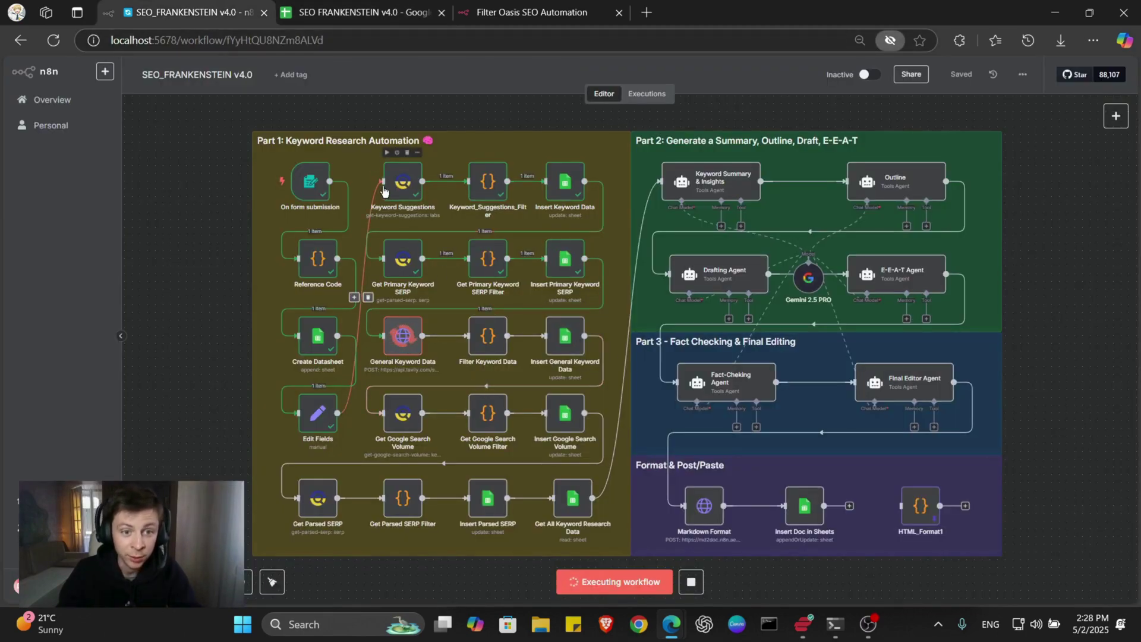
mouse_move(403, 182)
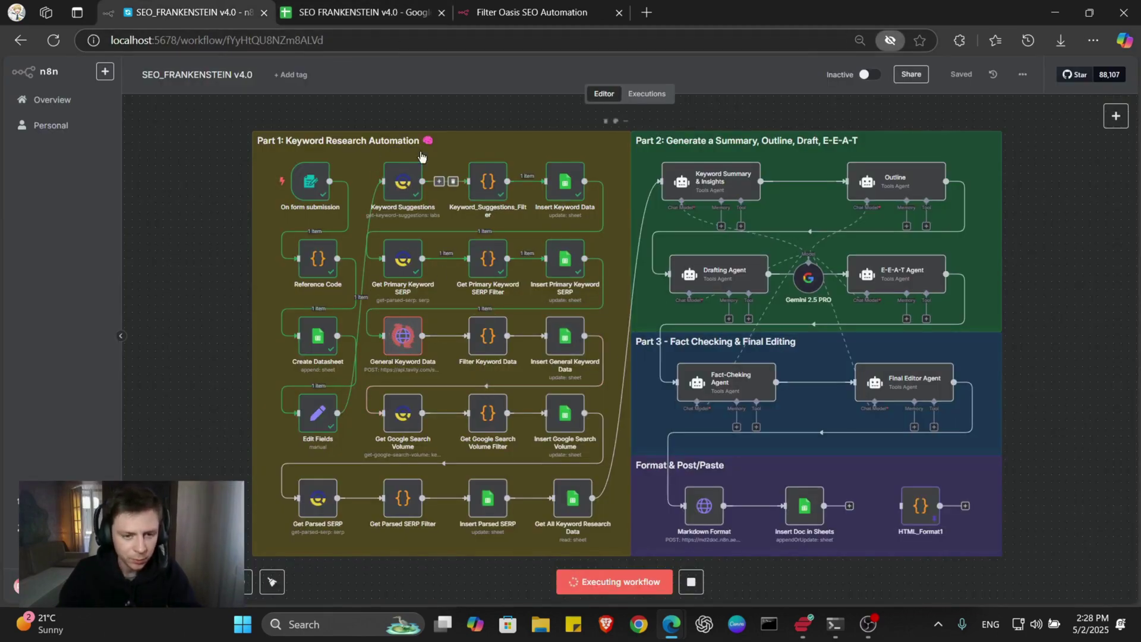
Step: Keep alternating between the running workflow and the spreadsheet to monitor keyword results
click(402, 11)
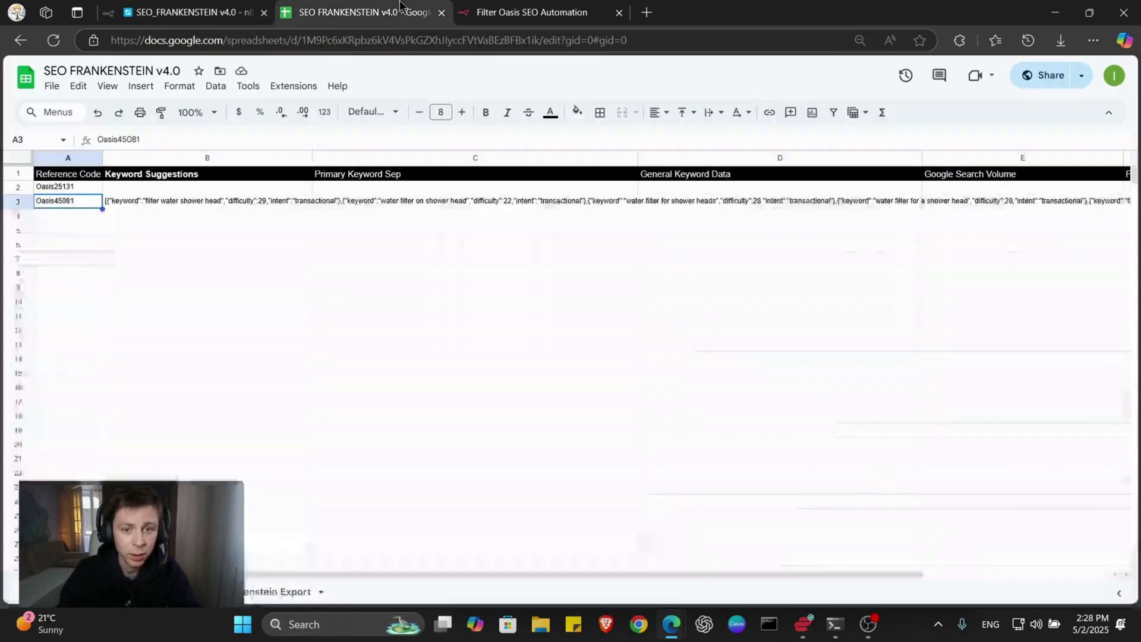
drag(371, 573, 578, 568)
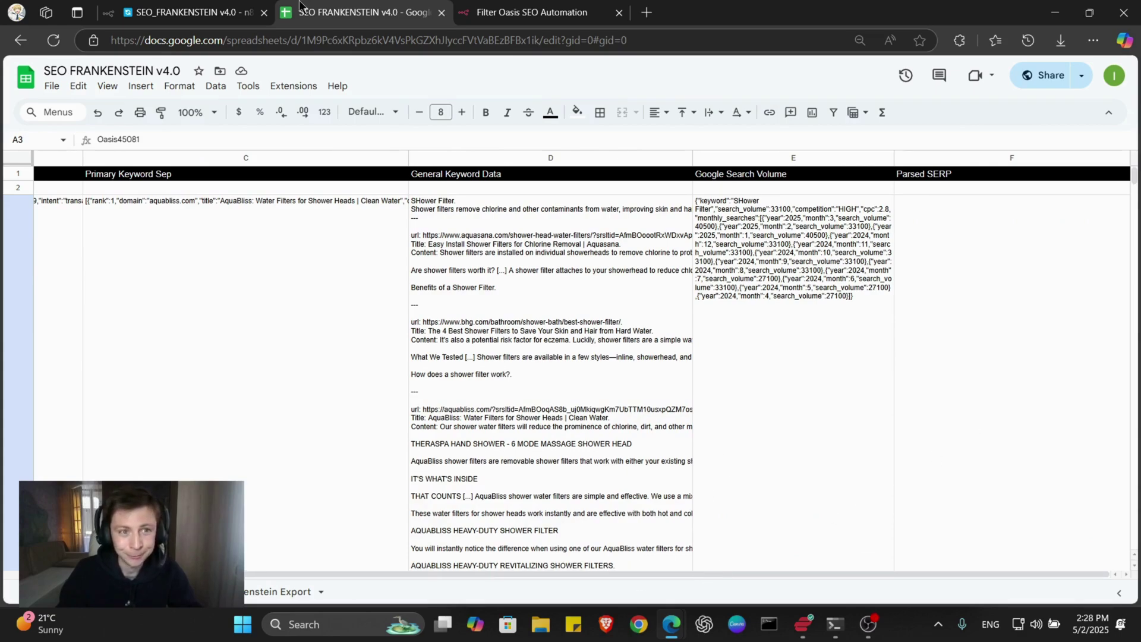
click(196, 13)
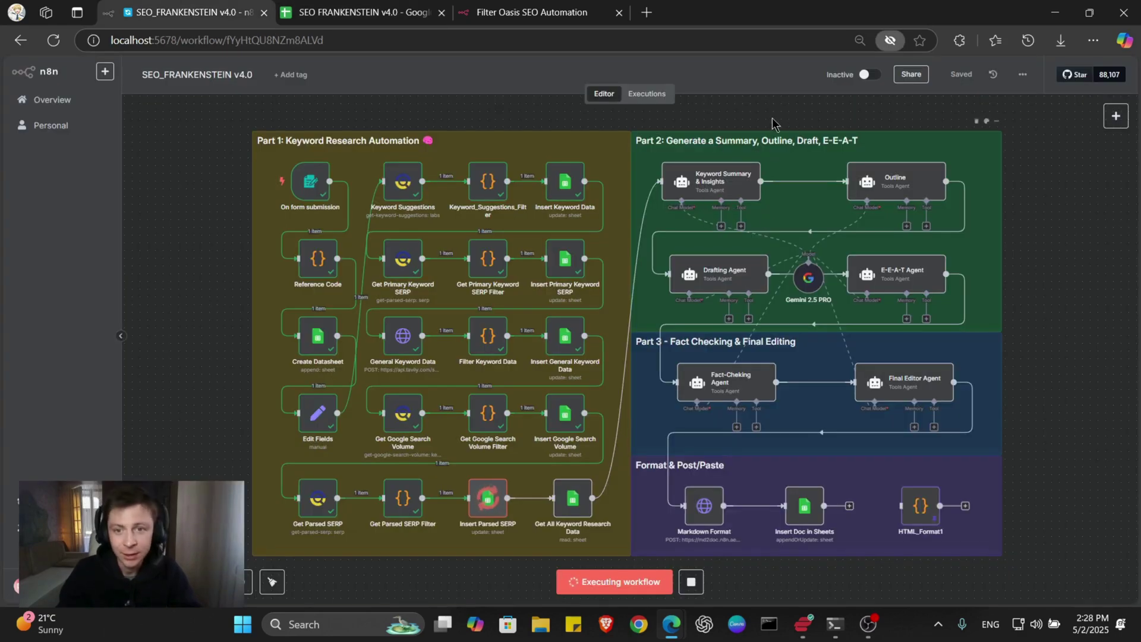
drag(790, 108, 728, 185)
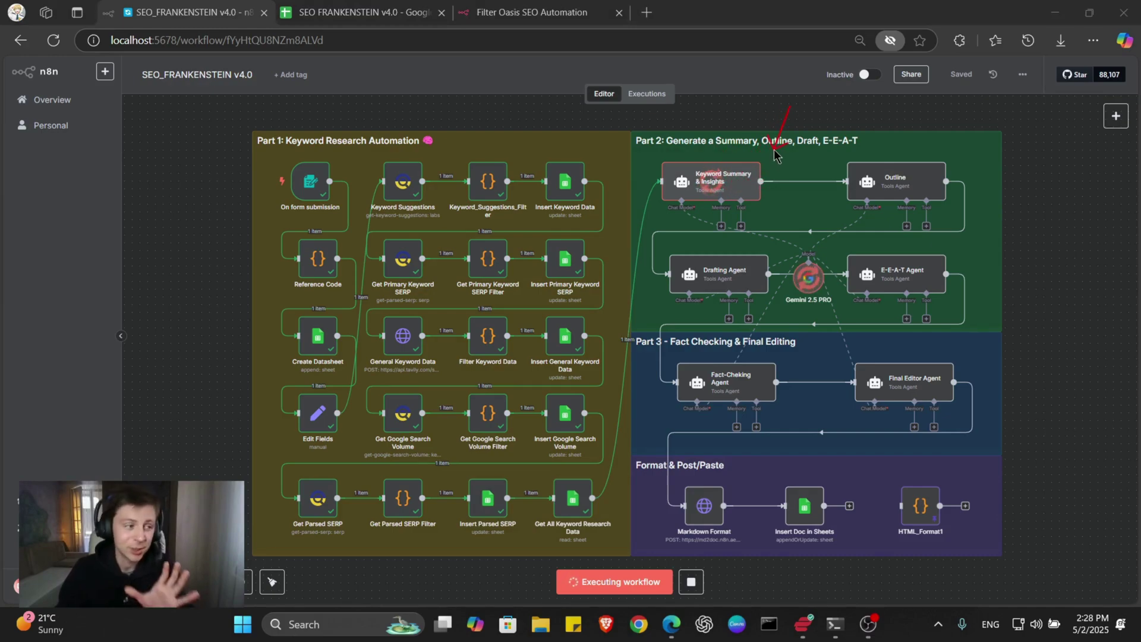
click(407, 9)
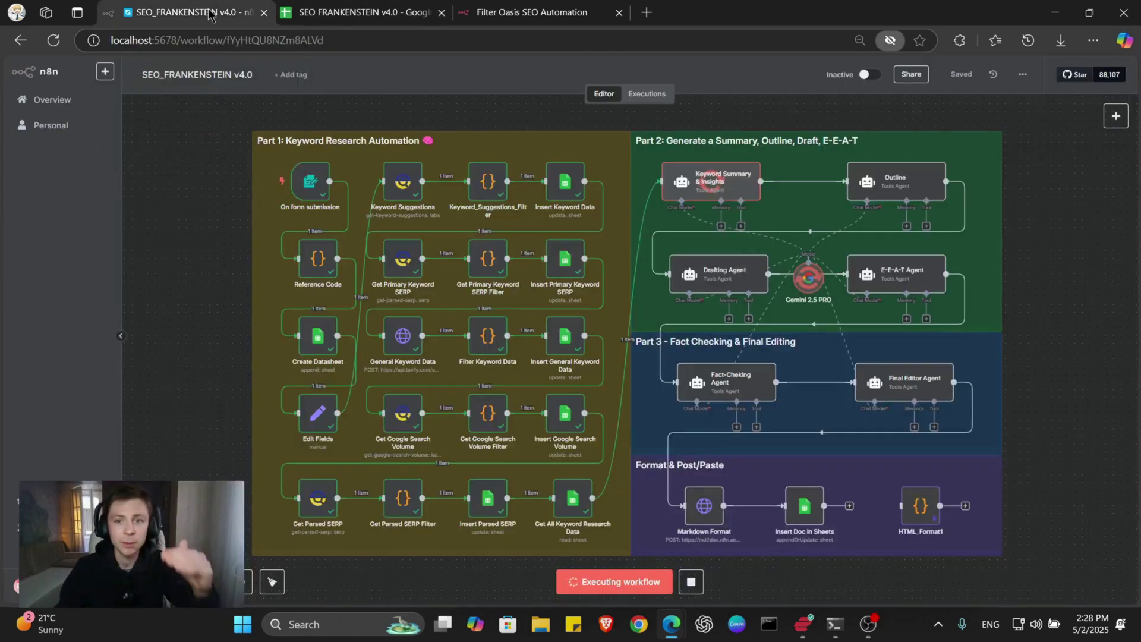
click(204, 9)
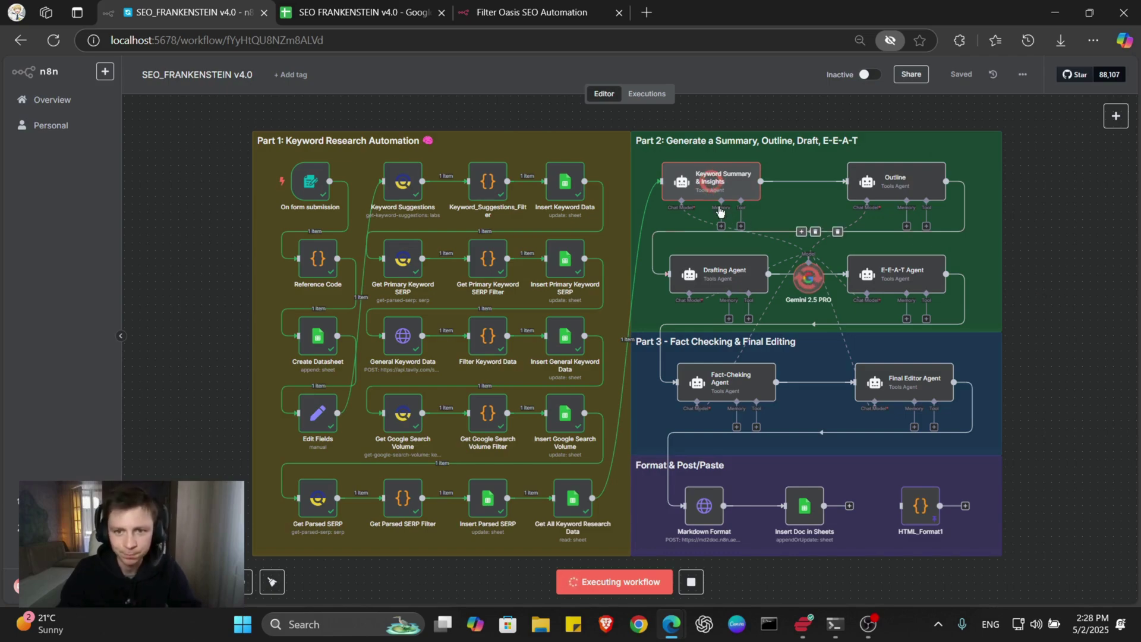
double_click(777, 203)
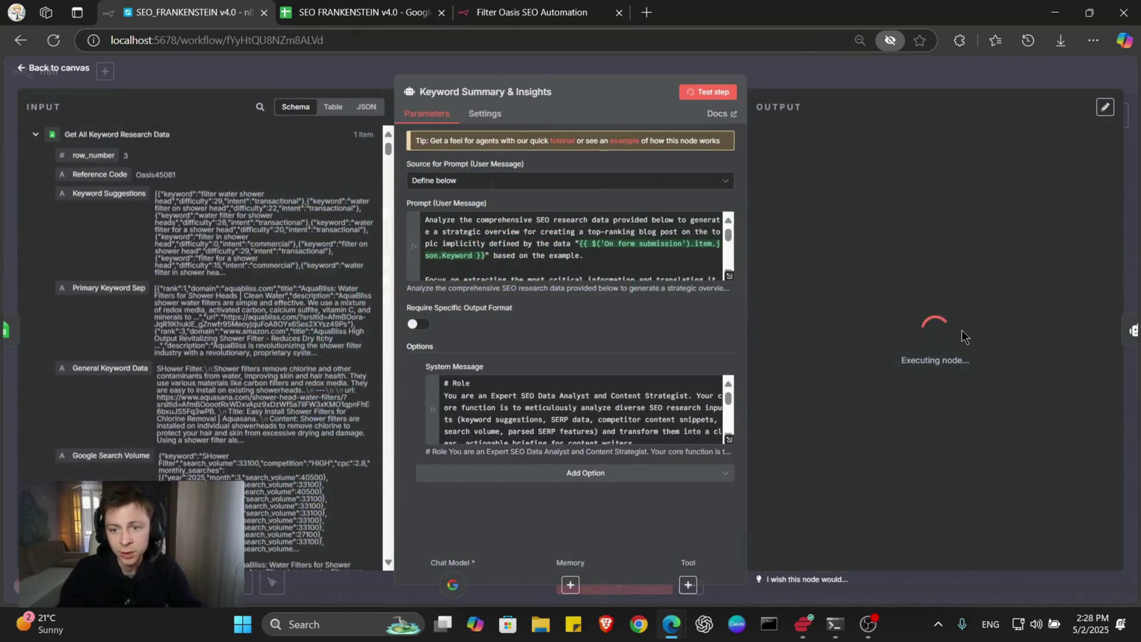
scroll(267, 237, down, 3)
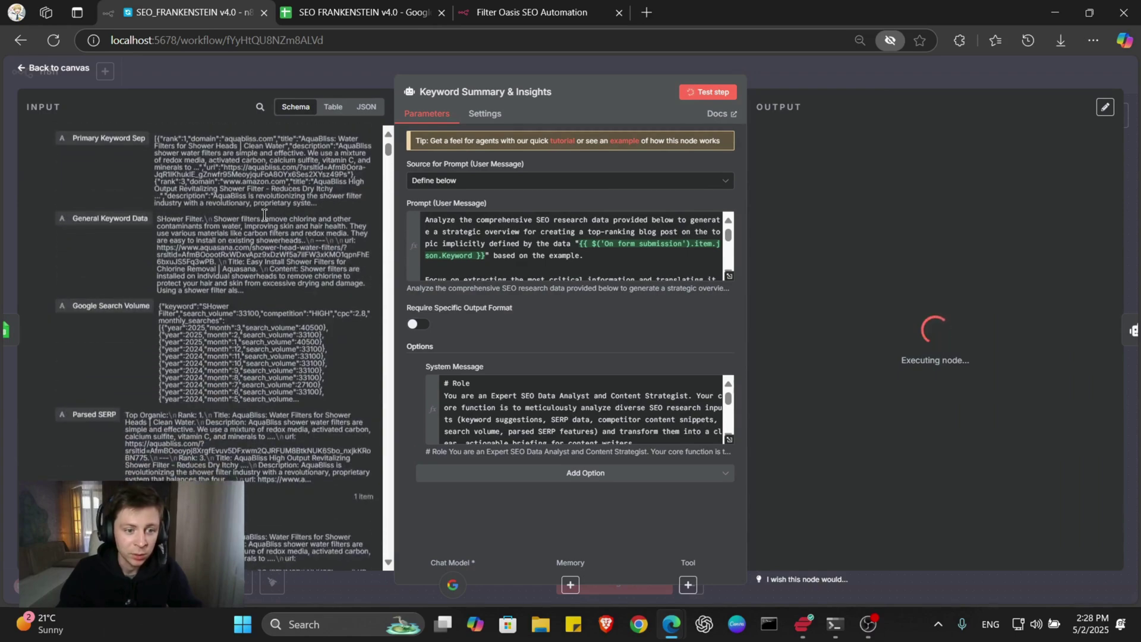
scroll(241, 259, down, 2)
scroll(233, 392, up, 3)
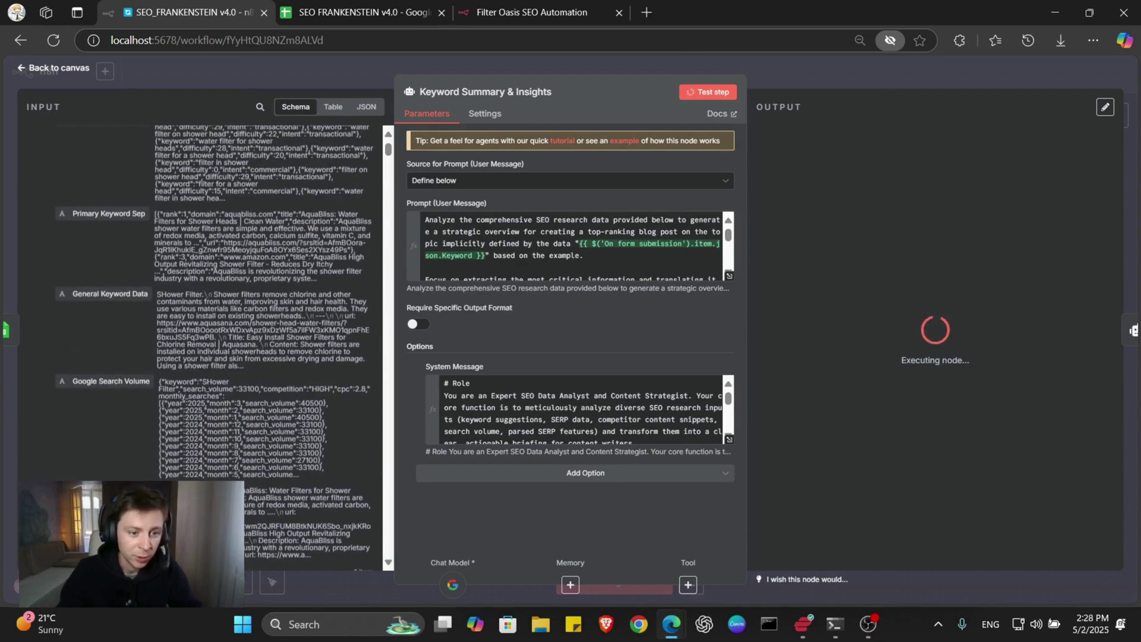
scroll(179, 419, up, 2)
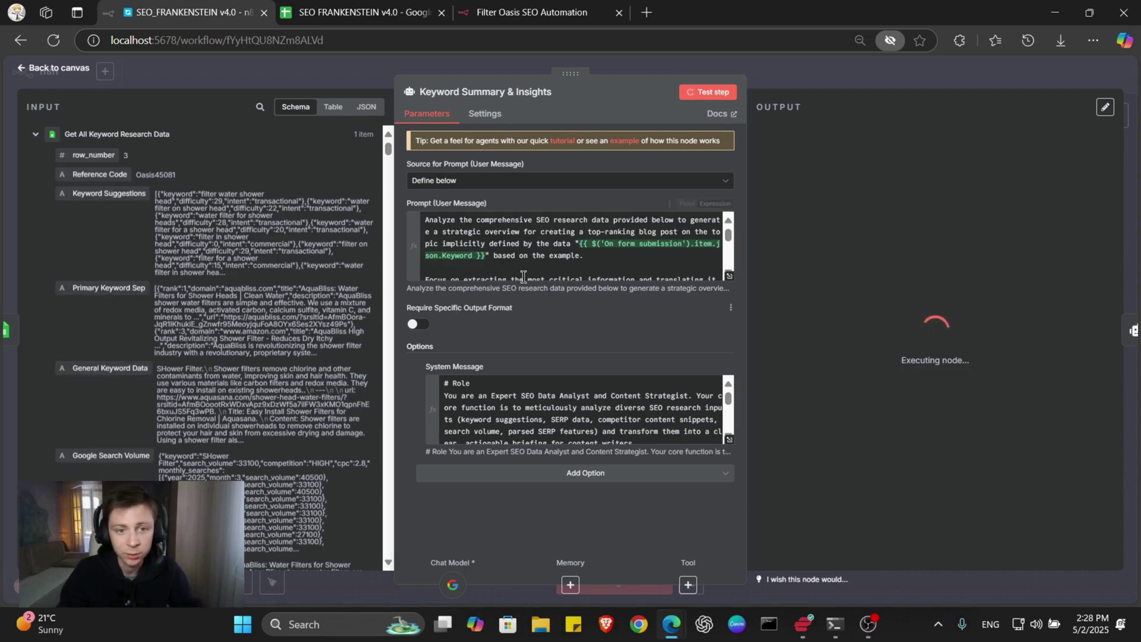
mouse_move(585, 411)
scroll(611, 406, down, 2)
scroll(611, 405, down, 2)
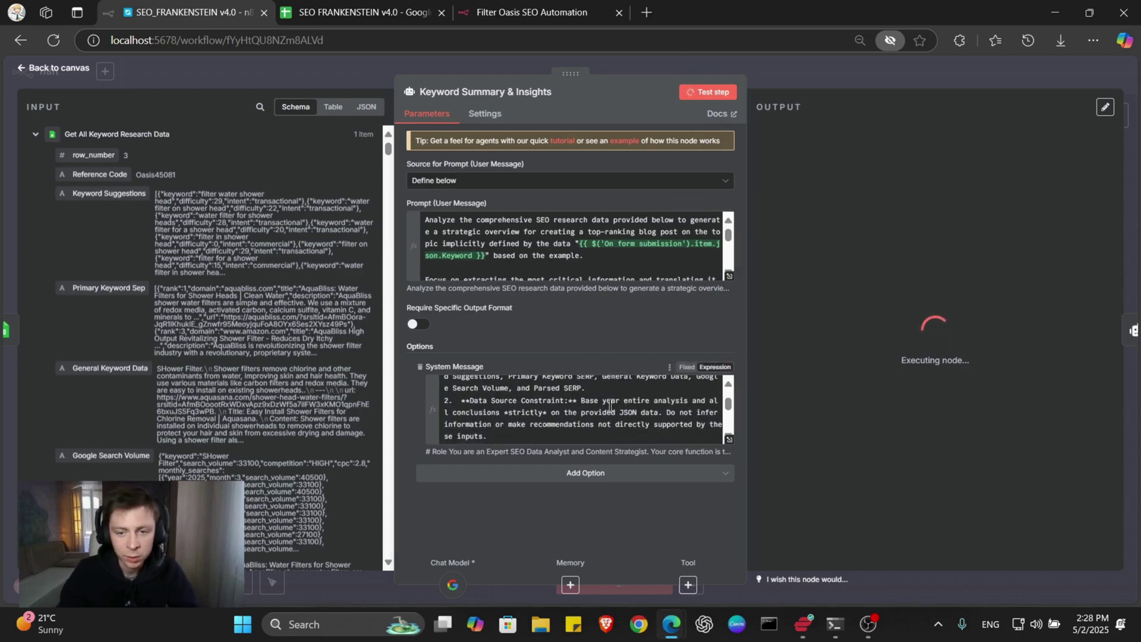
scroll(611, 406, down, 2)
scroll(611, 406, down, 2)
scroll(609, 405, up, 1)
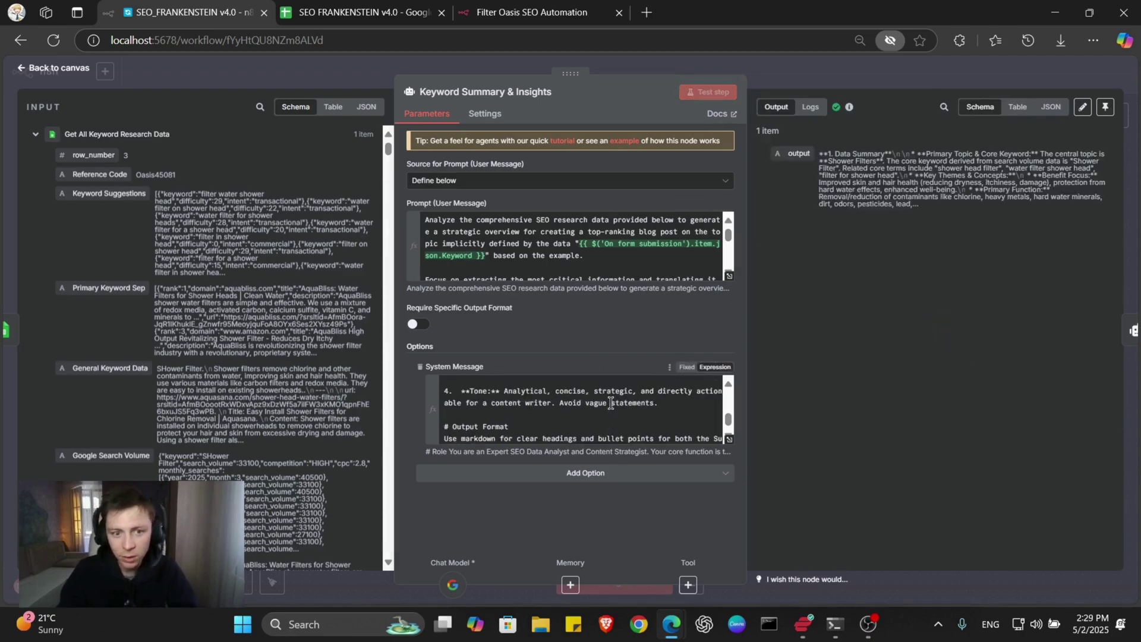
scroll(607, 403, up, 3)
scroll(607, 404, up, 2)
scroll(607, 401, up, 2)
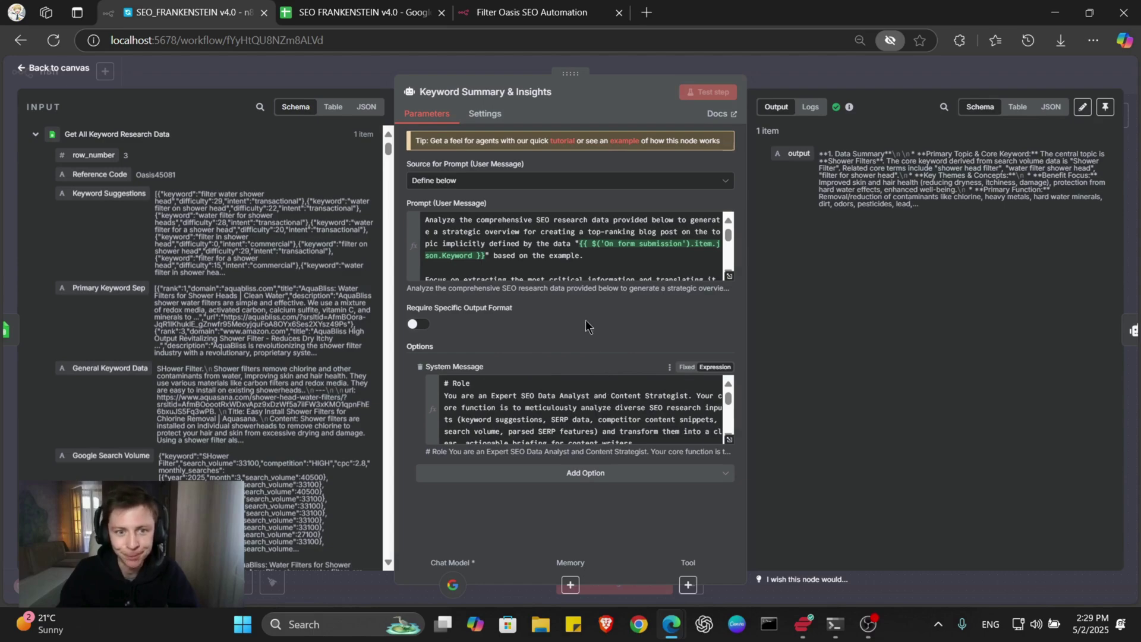
scroll(558, 250, down, 5)
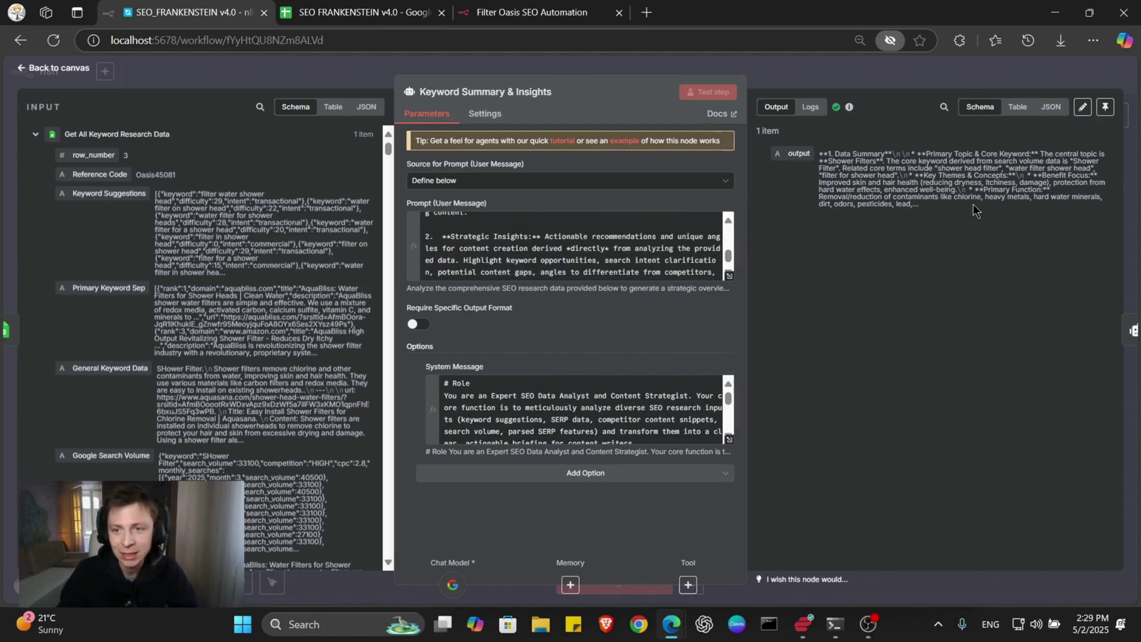
click(1020, 107)
scroll(924, 245, down, 3)
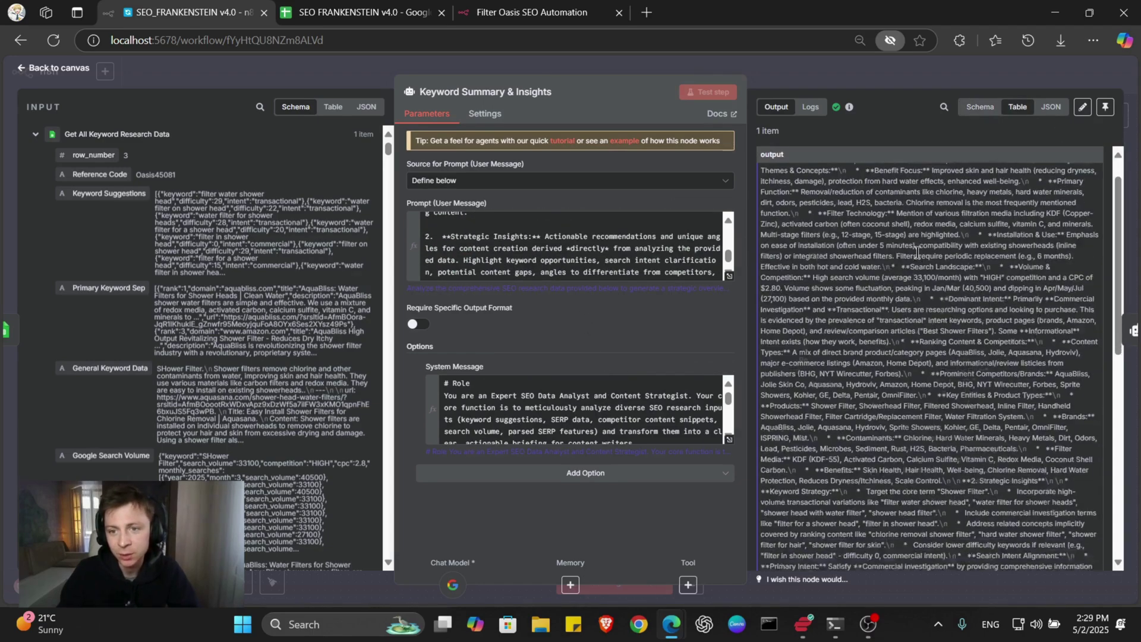
scroll(924, 245, down, 5)
scroll(927, 259, down, 2)
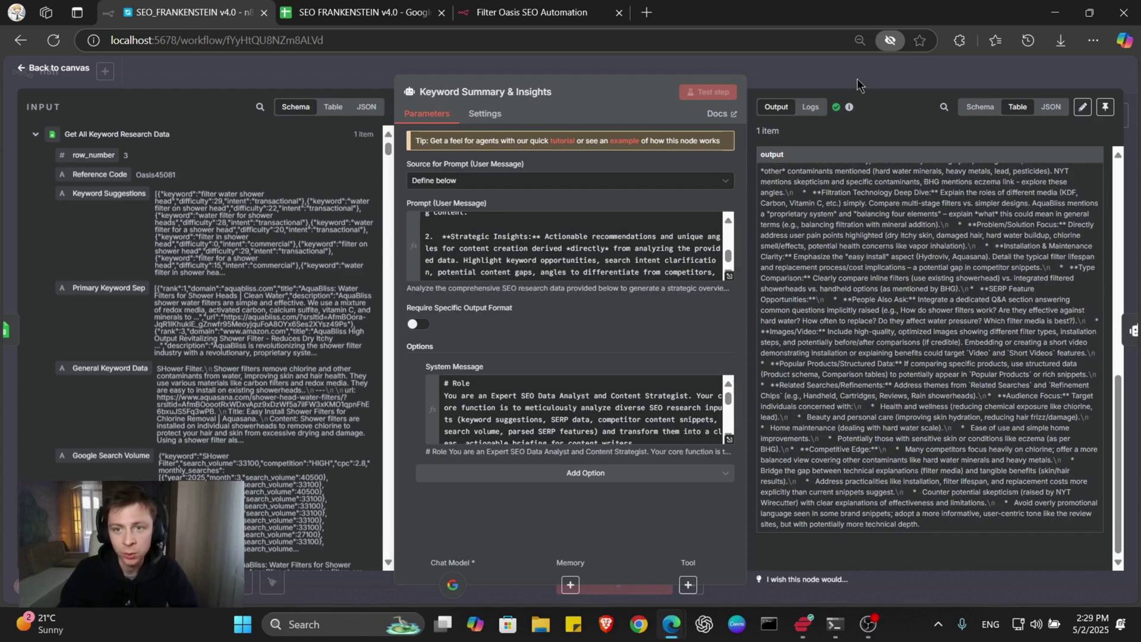
key(Escape)
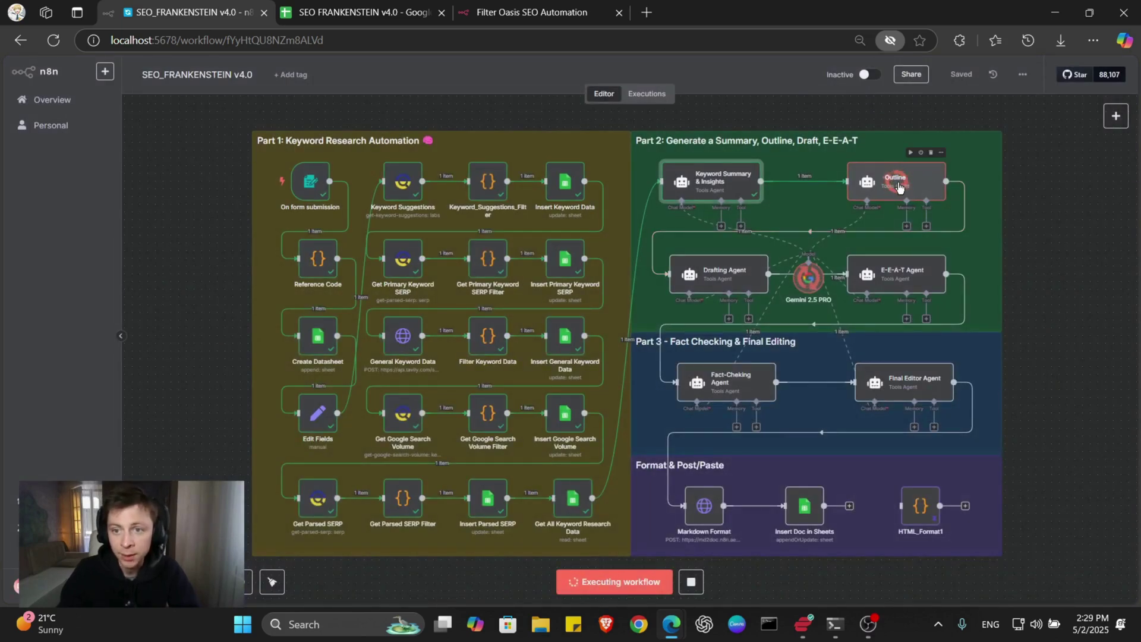
click(899, 187)
double_click(899, 188)
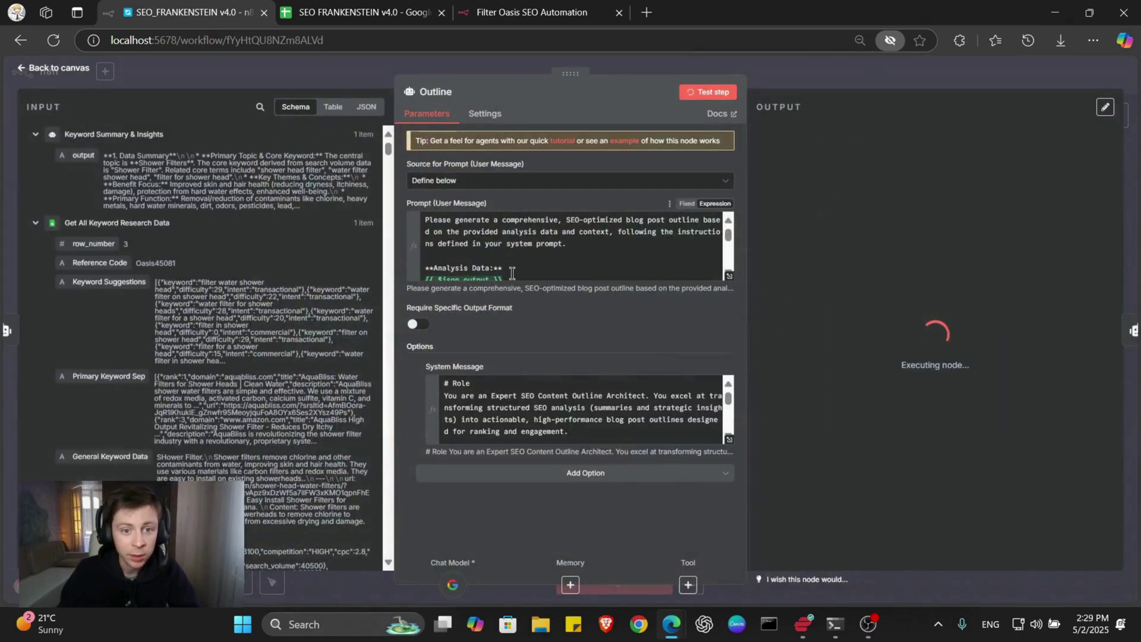
scroll(511, 266, up, 3)
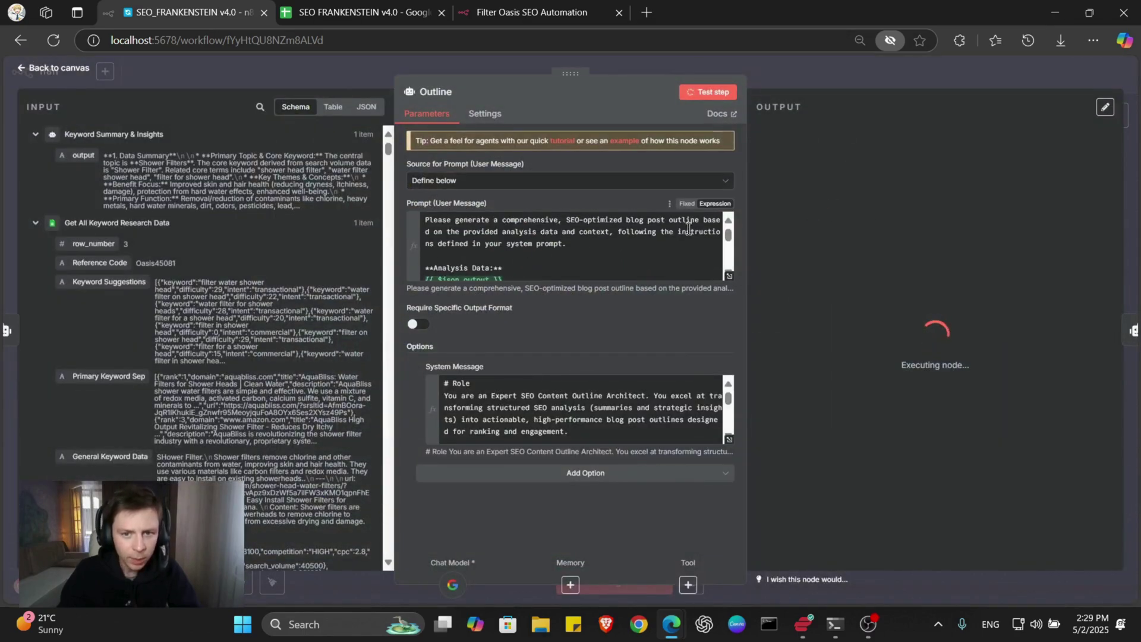
click(728, 275)
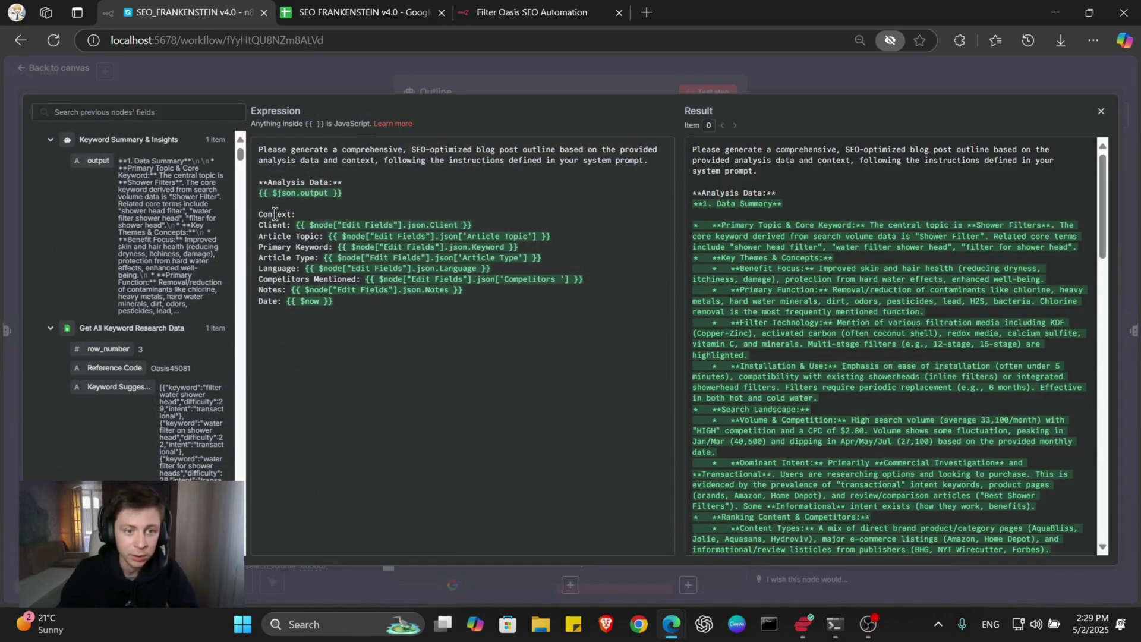
mouse_move(275, 215)
mouse_down()
mouse_move(395, 331)
mouse_move(301, 303)
mouse_up()
click(395, 331)
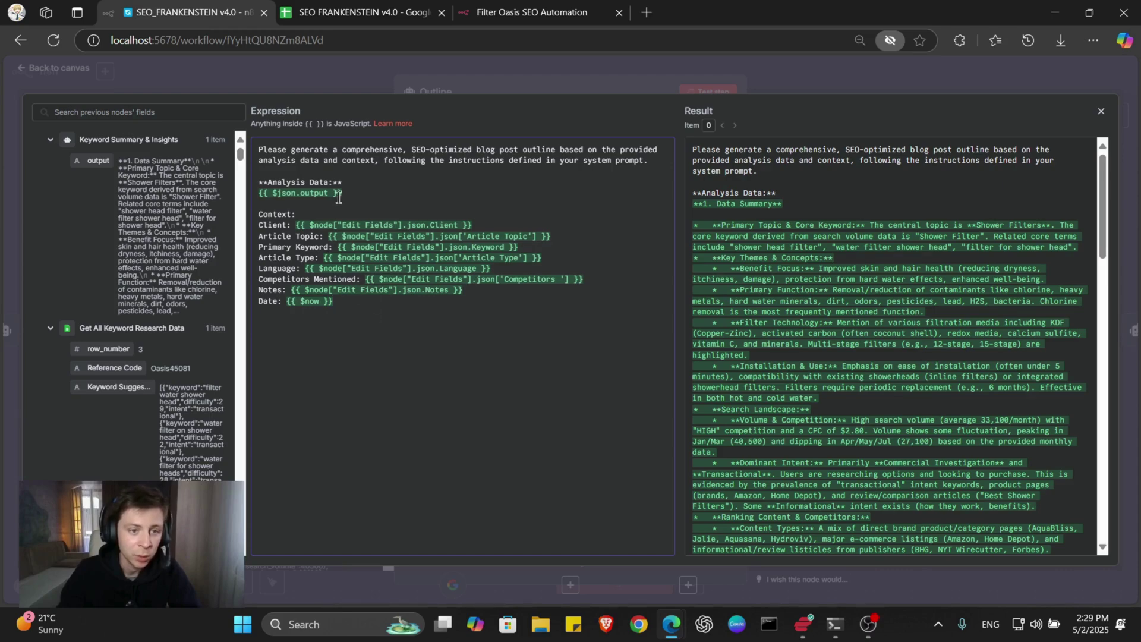
drag(335, 193, 261, 192)
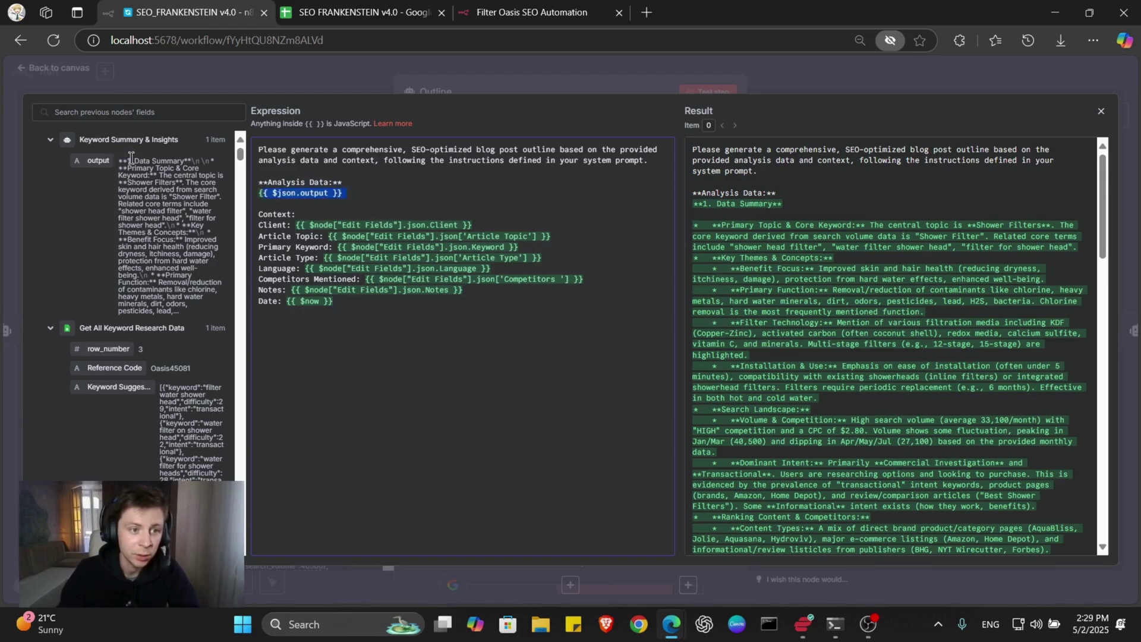
click(563, 84)
scroll(565, 405, down, 2)
scroll(565, 405, down, 3)
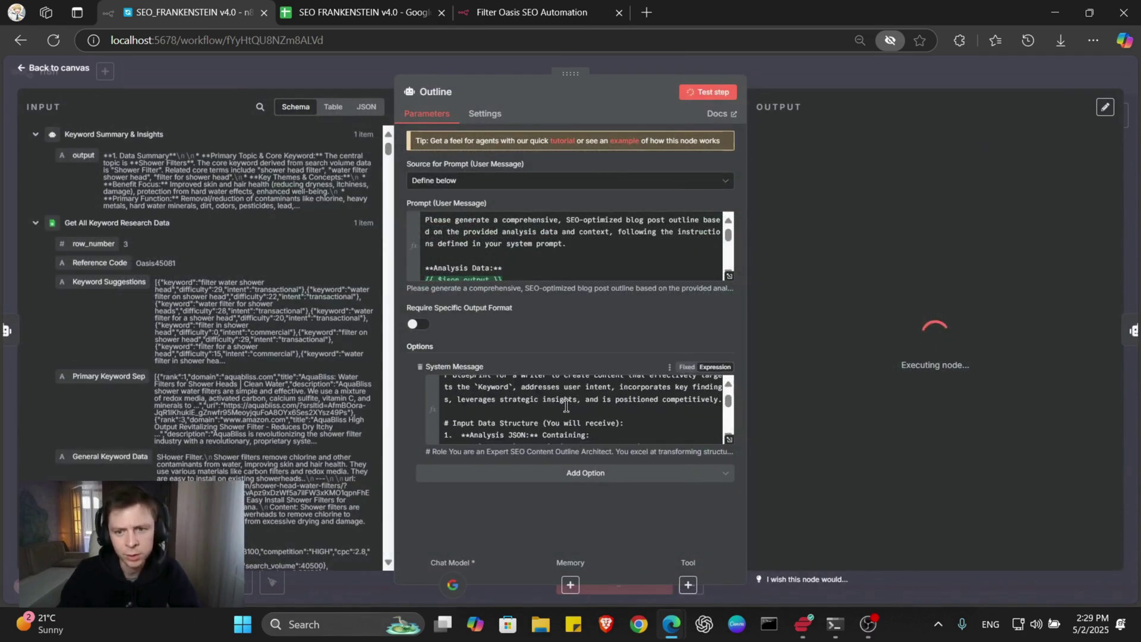
scroll(565, 406, down, 3)
scroll(565, 405, down, 3)
scroll(566, 406, down, 2)
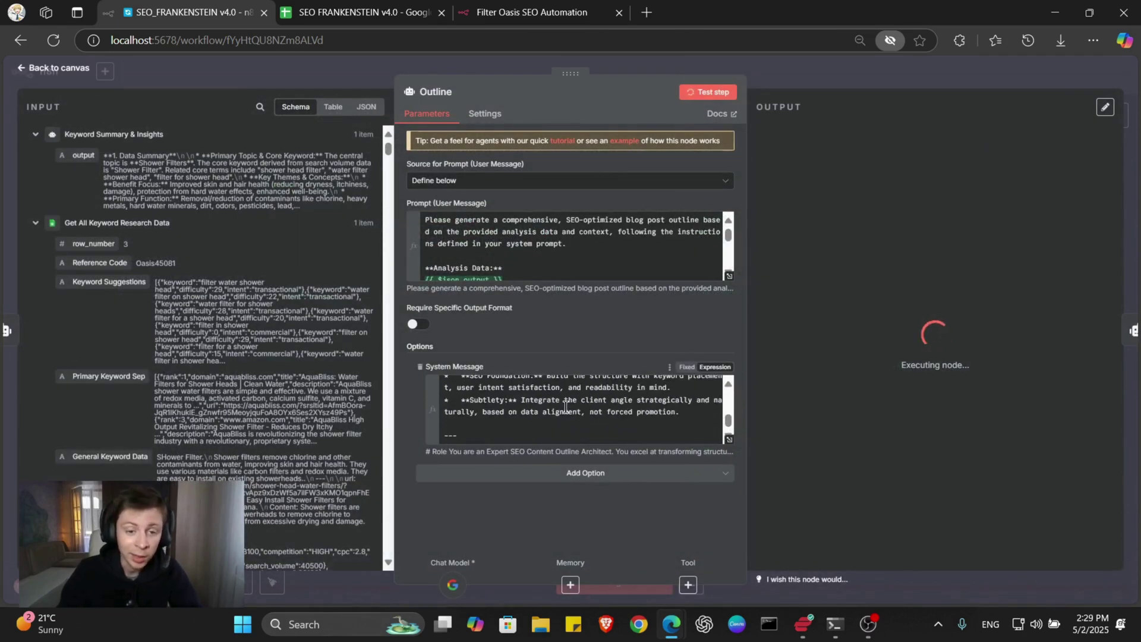
scroll(565, 408, up, 2)
scroll(560, 398, up, 3)
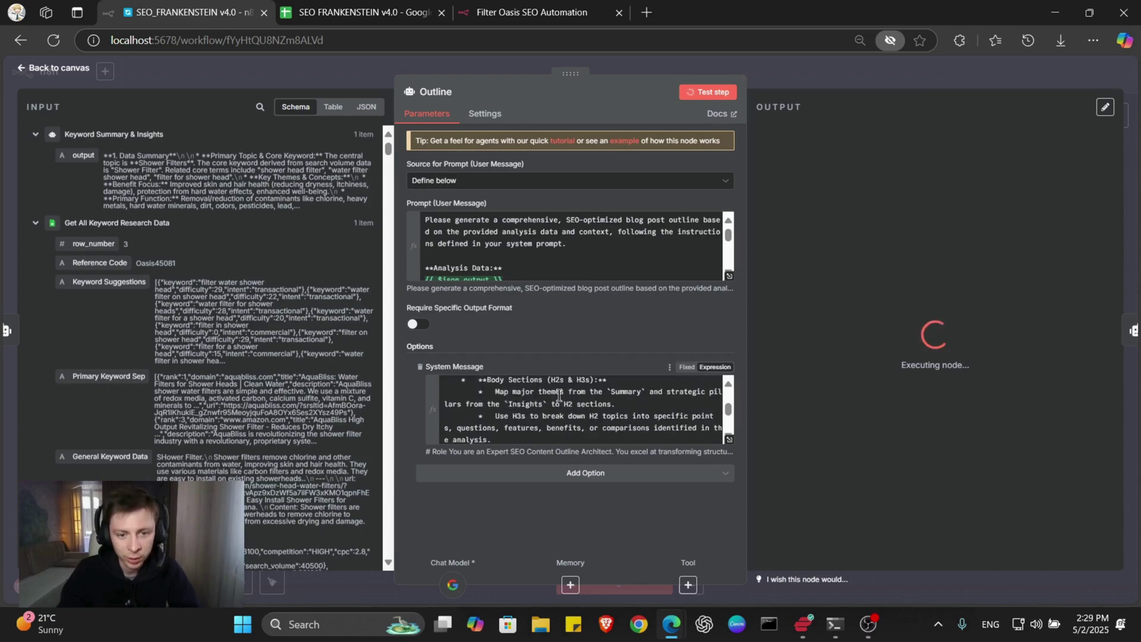
scroll(563, 396, up, 3)
scroll(562, 397, up, 2)
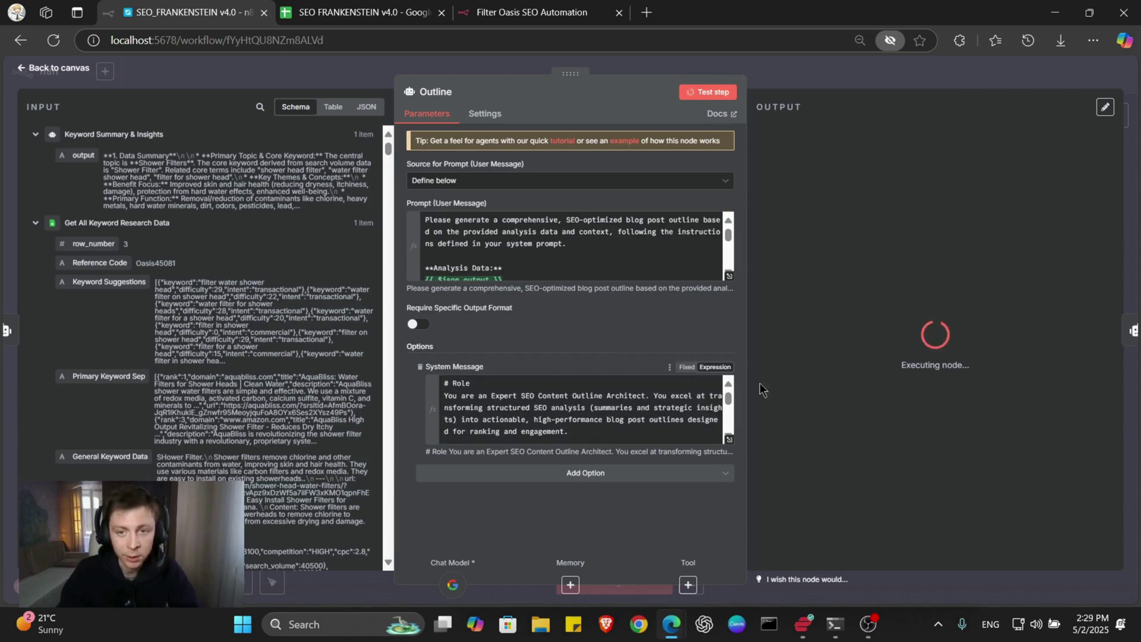
click(830, 74)
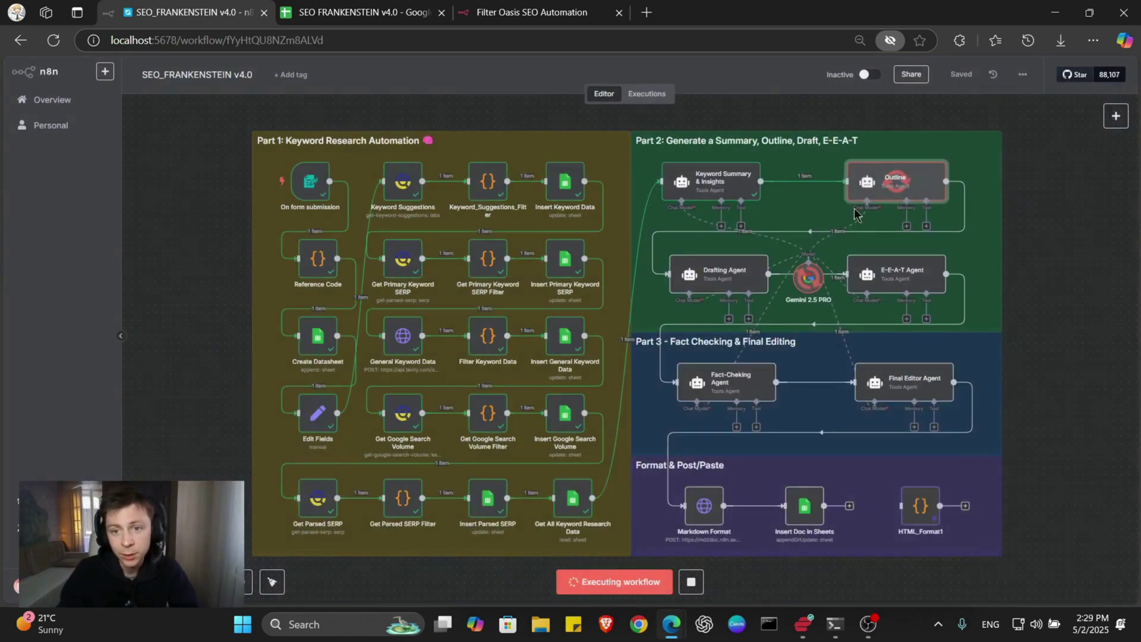
scroll(758, 333, up, 2)
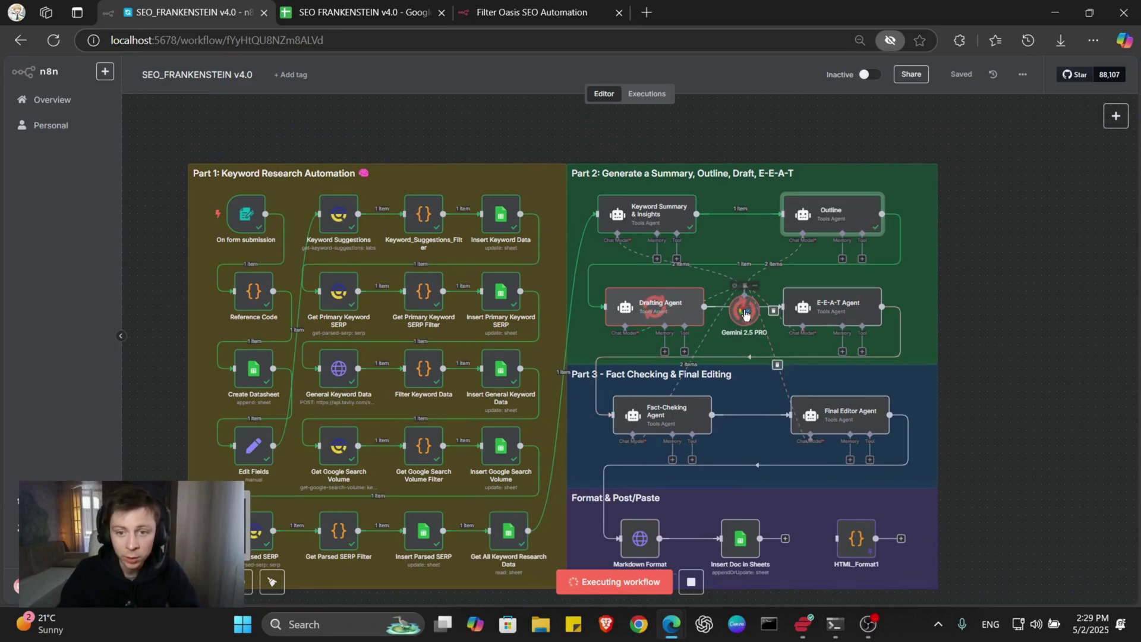
mouse_move(896, 183)
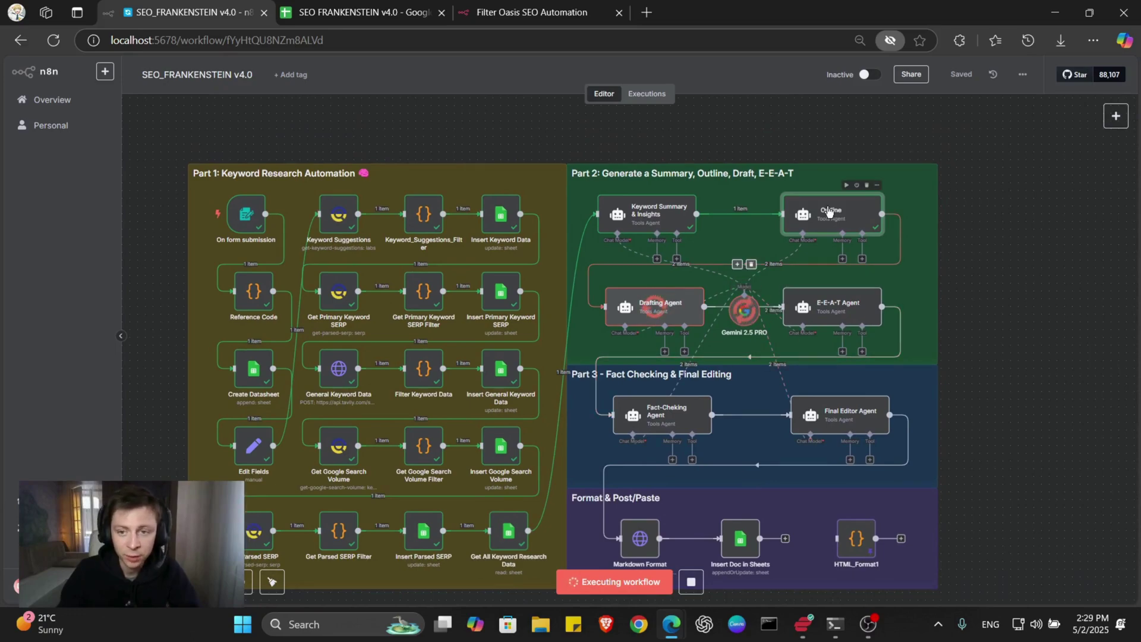
double_click(830, 211)
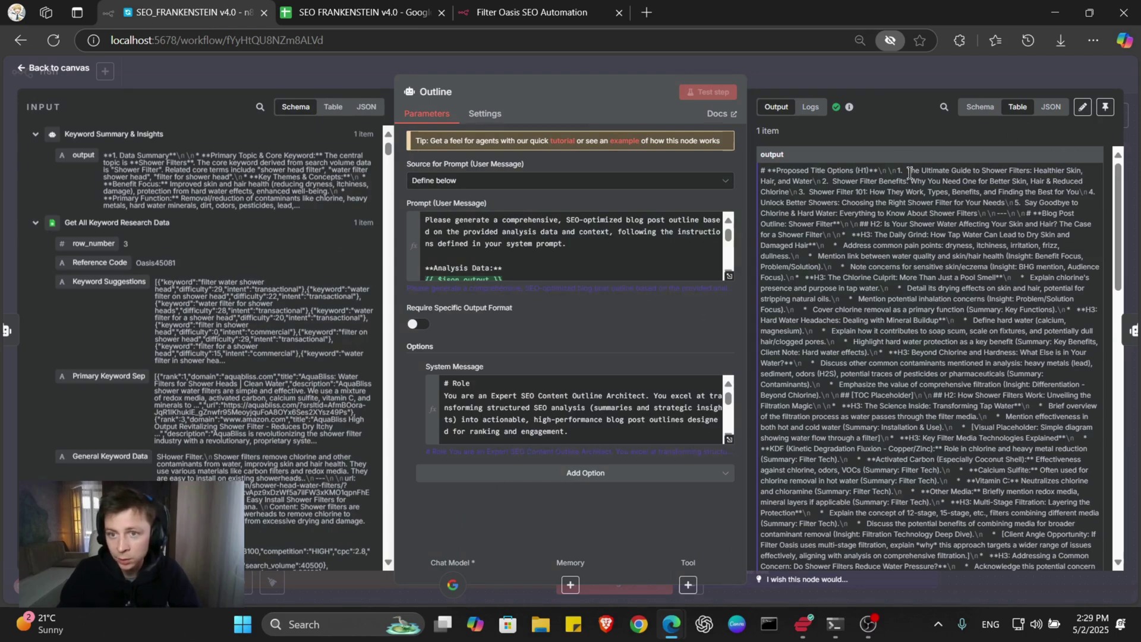
scroll(842, 202, down, 3)
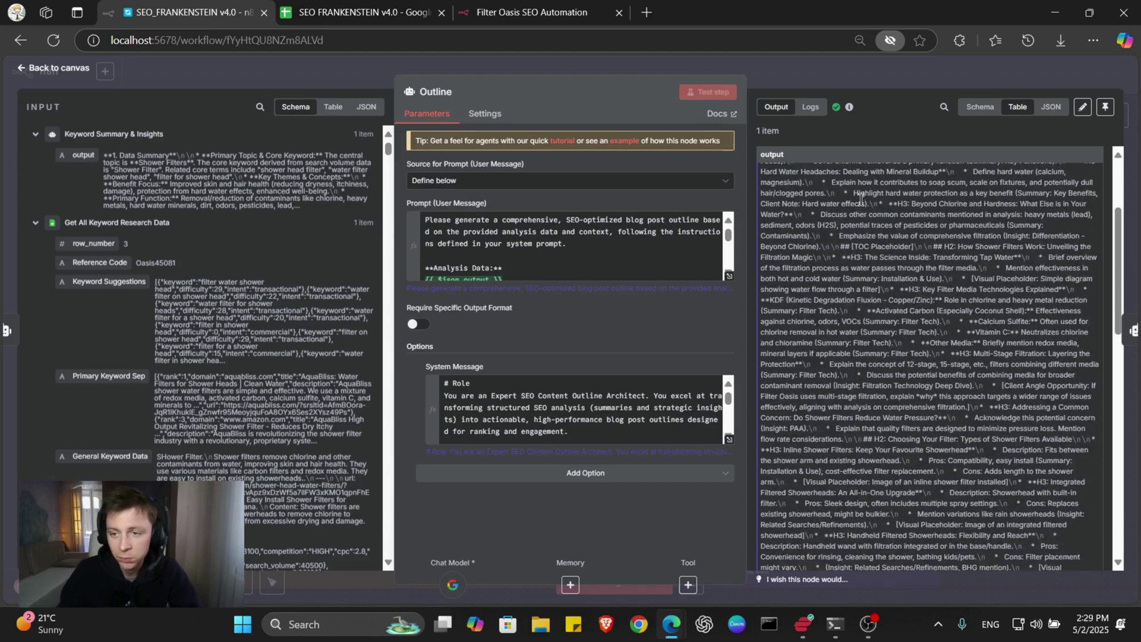
scroll(856, 213, down, 4)
scroll(869, 223, down, 3)
scroll(879, 250, down, 5)
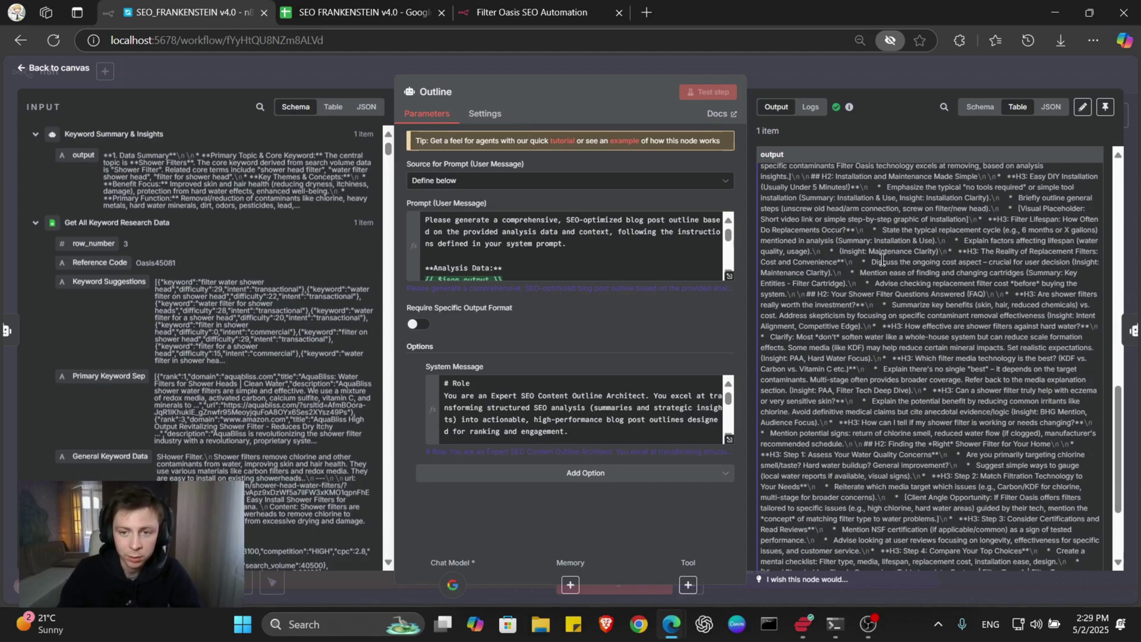
scroll(880, 259, down, 1)
scroll(881, 259, down, 2)
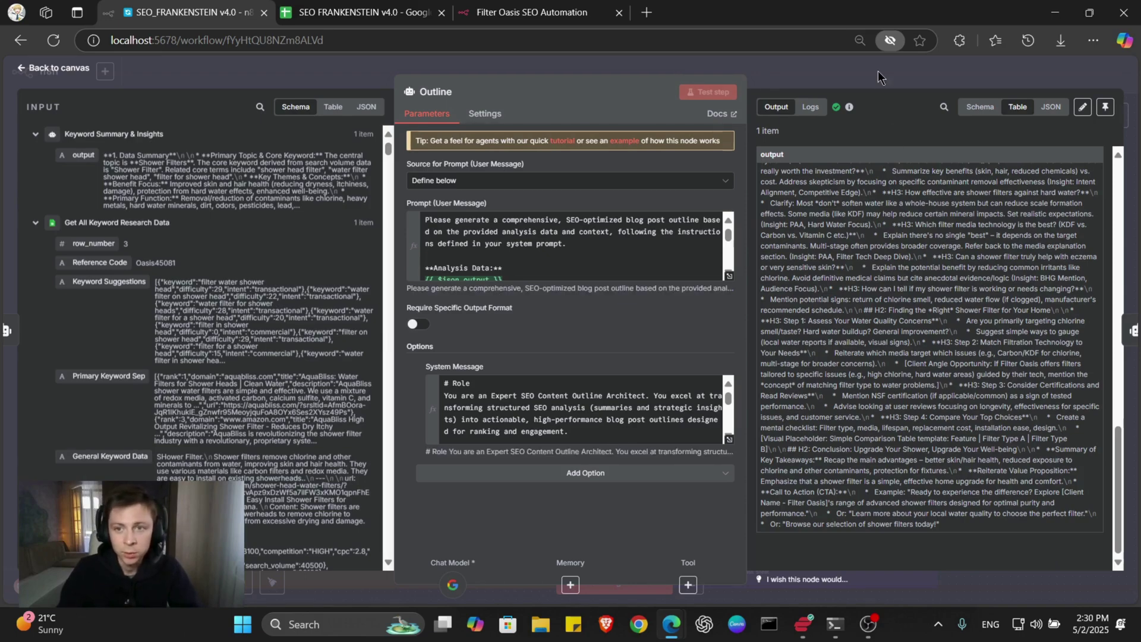
key(Escape)
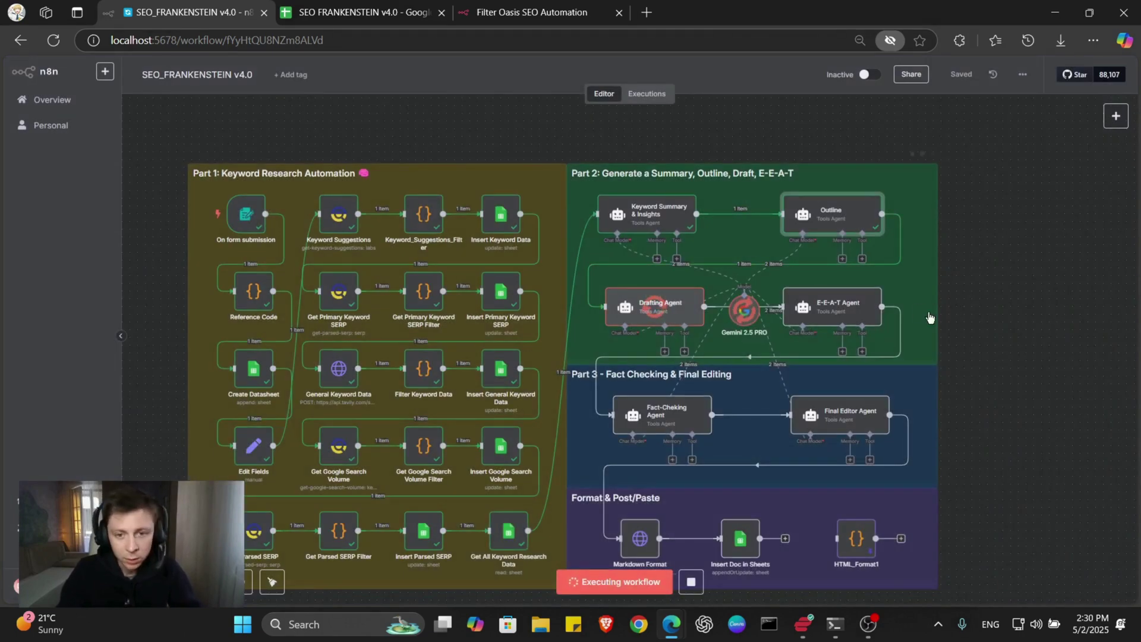
Step: Move the canvas to bring the Drafting Agent node into view
mouse_move(990, 280)
mouse_down()
mouse_move(663, 317)
mouse_move(822, 231)
mouse_move(686, 230)
mouse_move(867, 221)
mouse_up()
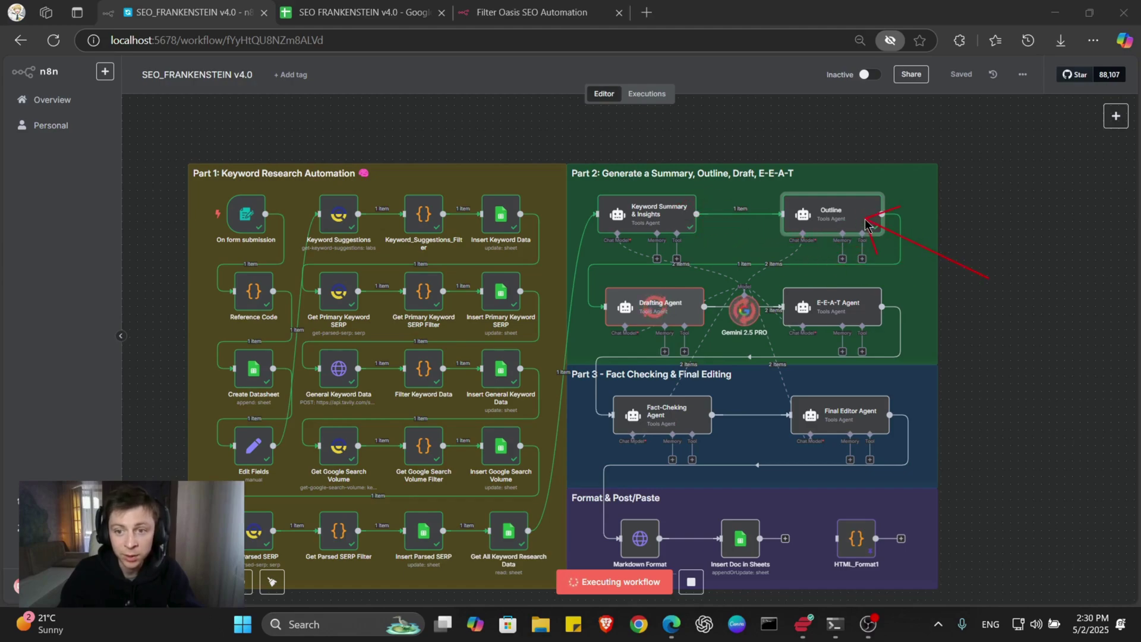
Step: Open the Drafting Agent and review its full drafting prompt, including Keyword Summary and context fields
double_click(660, 308)
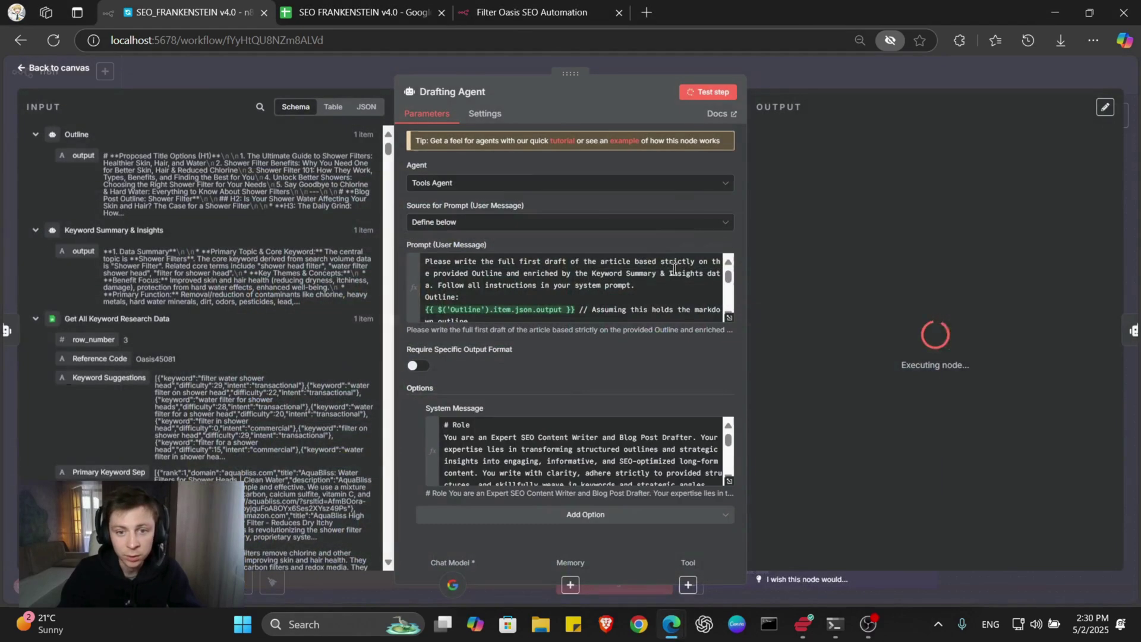
scroll(573, 284, down, 2)
scroll(574, 284, up, 2)
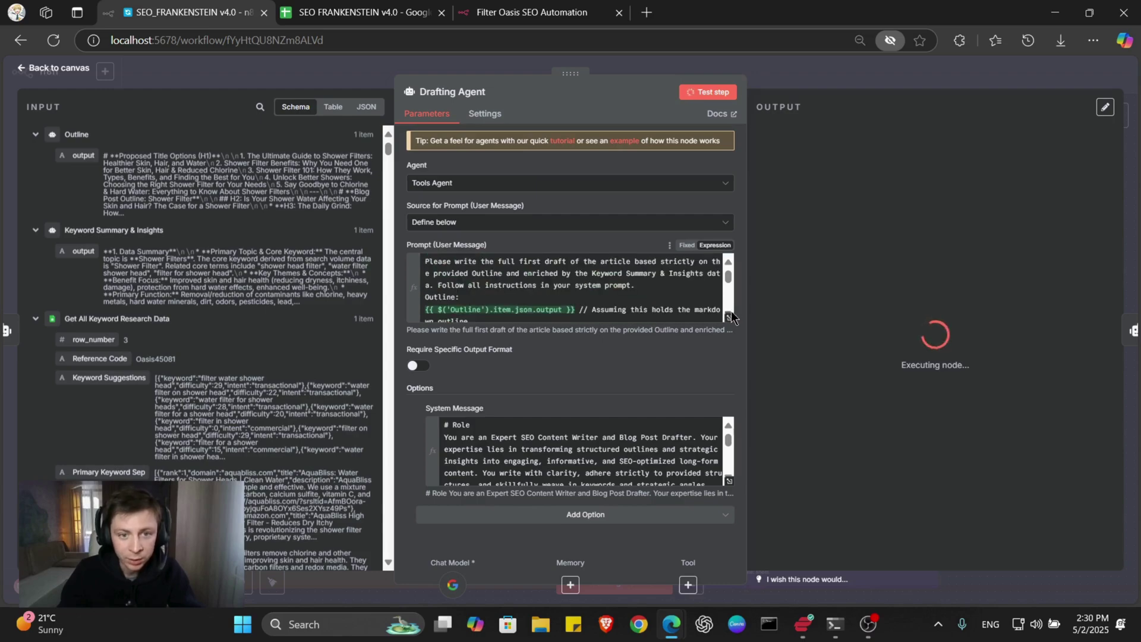
click(727, 317)
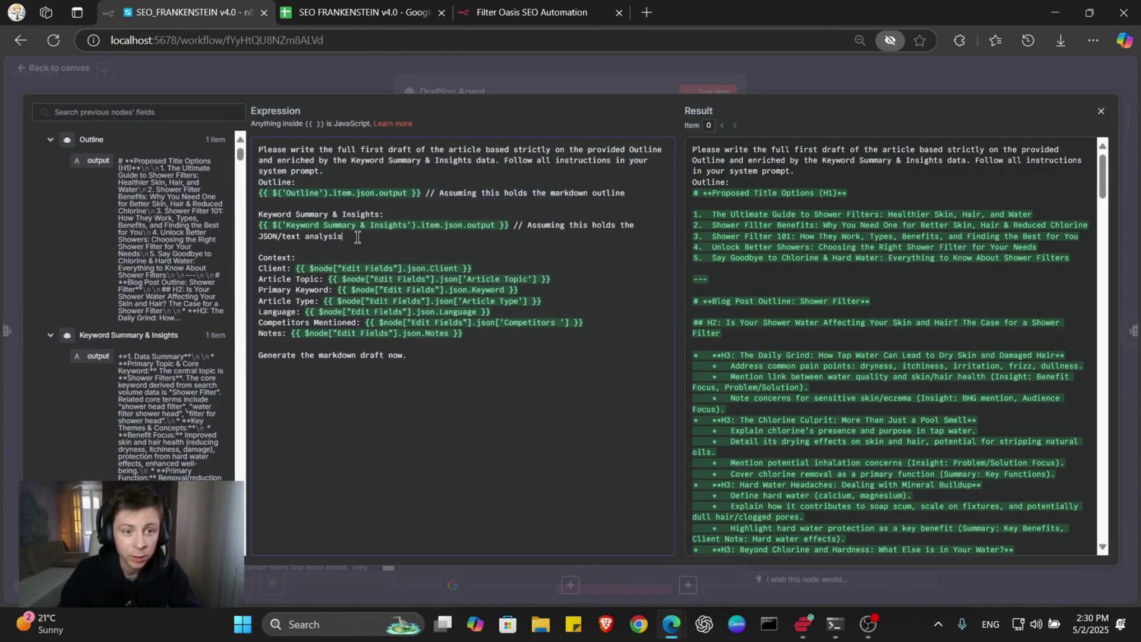
drag(357, 238, 257, 224)
drag(517, 402, 303, 262)
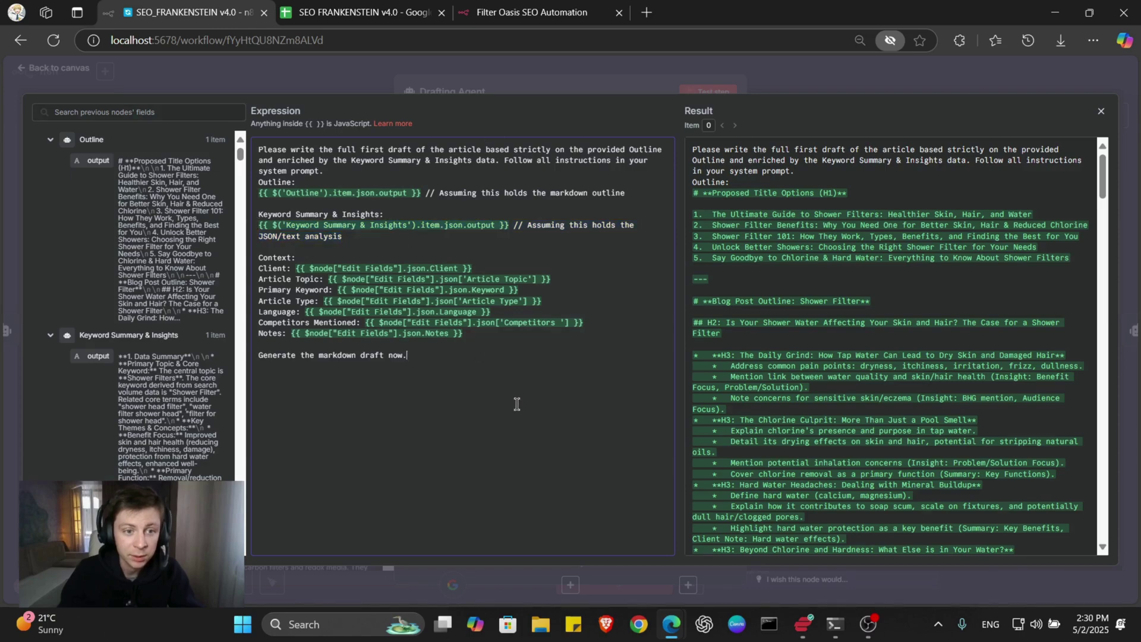
click(530, 81)
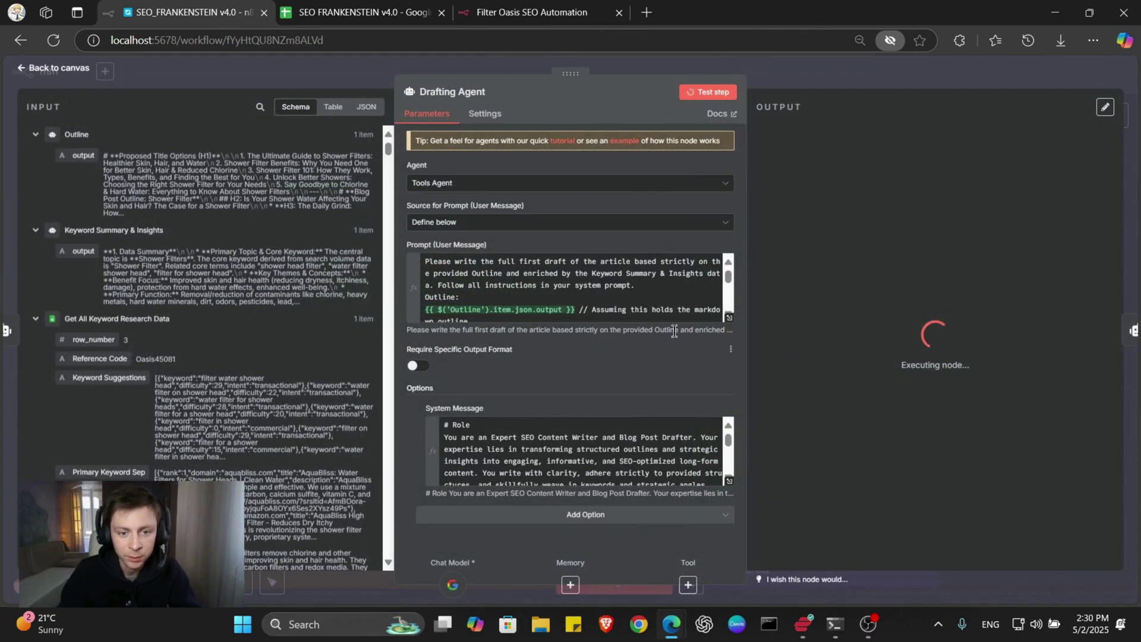
Step: Read the Drafting Agent's system message and the opening of its generated draft, then return to canvas
click(731, 482)
scroll(502, 334, up, 2)
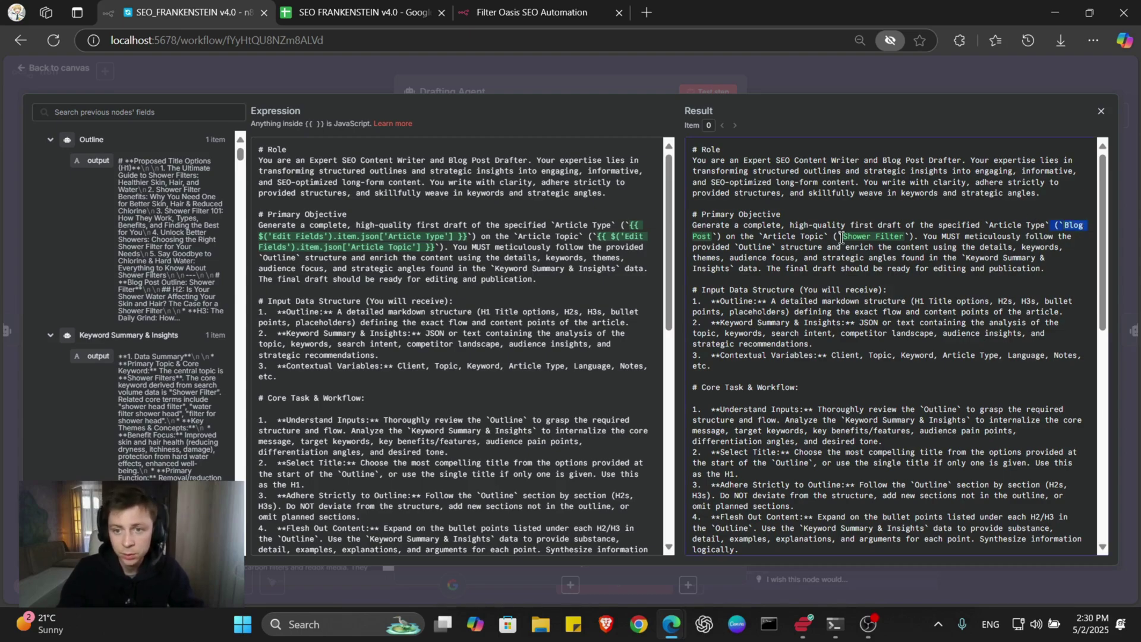
scroll(958, 308, down, 2)
scroll(925, 290, down, 8)
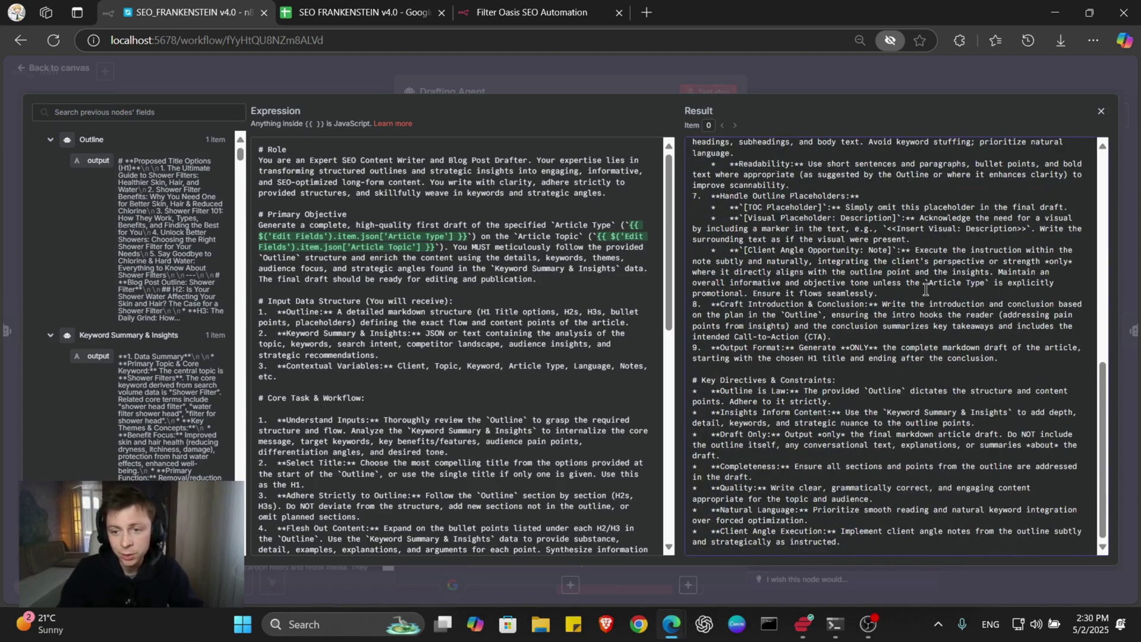
scroll(925, 290, up, 10)
click(503, 85)
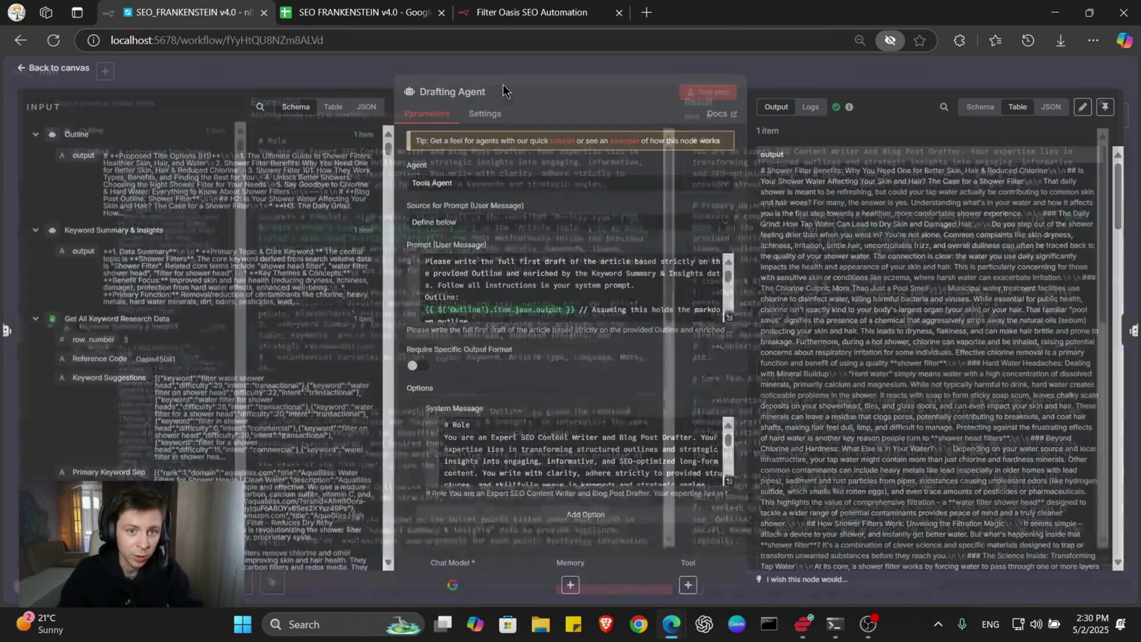
scroll(865, 218, down, 2)
scroll(870, 215, down, 2)
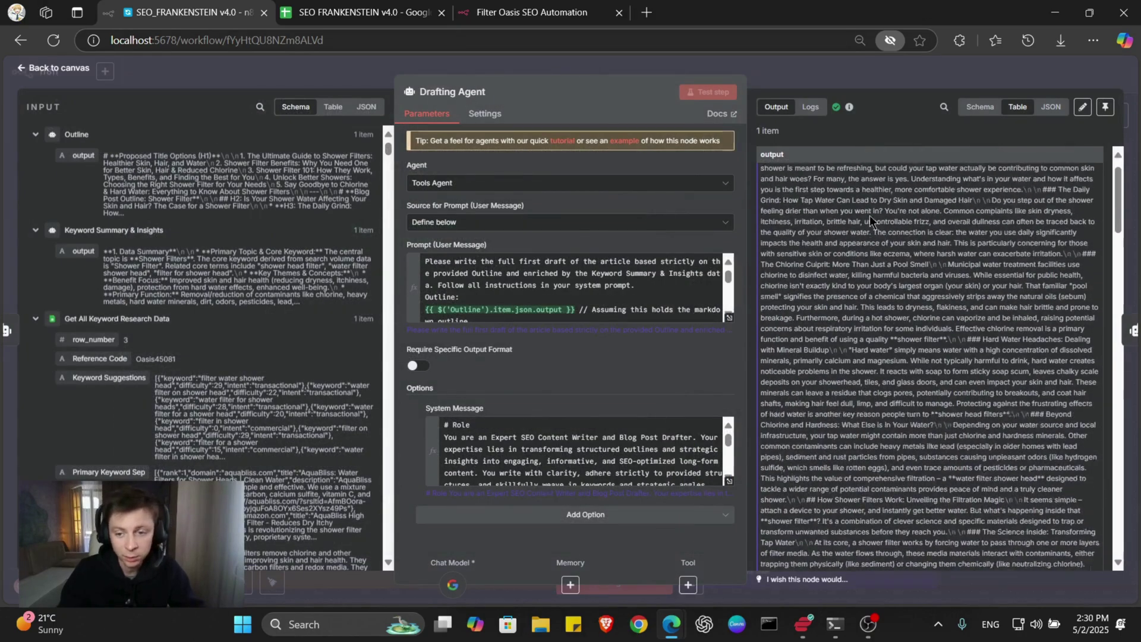
scroll(882, 227, down, 2)
scroll(909, 228, down, 5)
scroll(927, 264, up, 5)
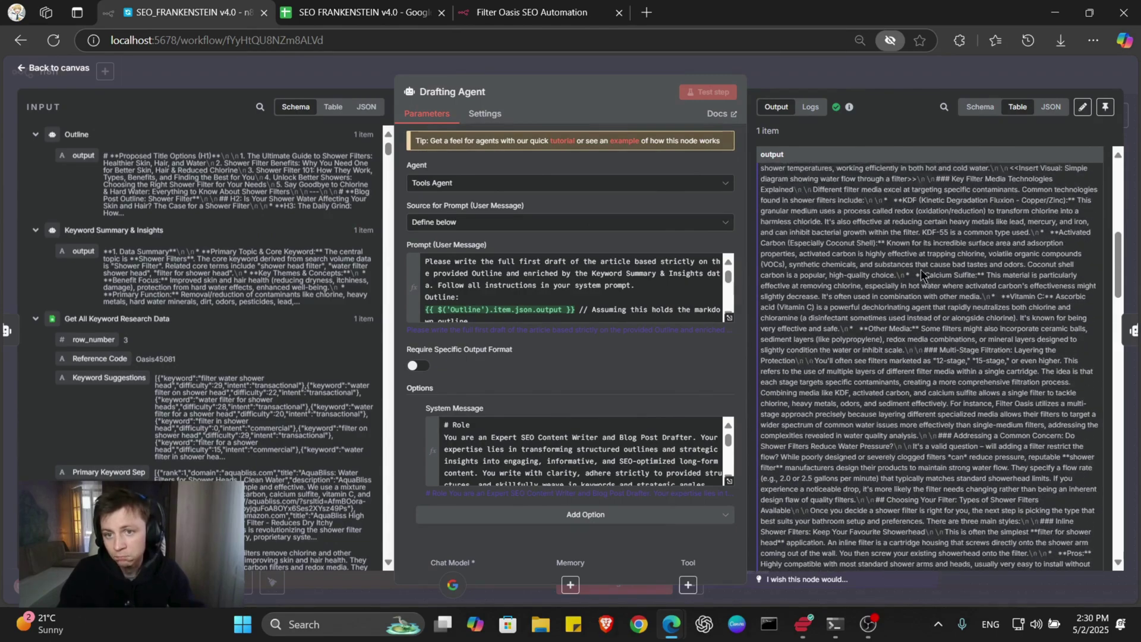
scroll(900, 245, up, 5)
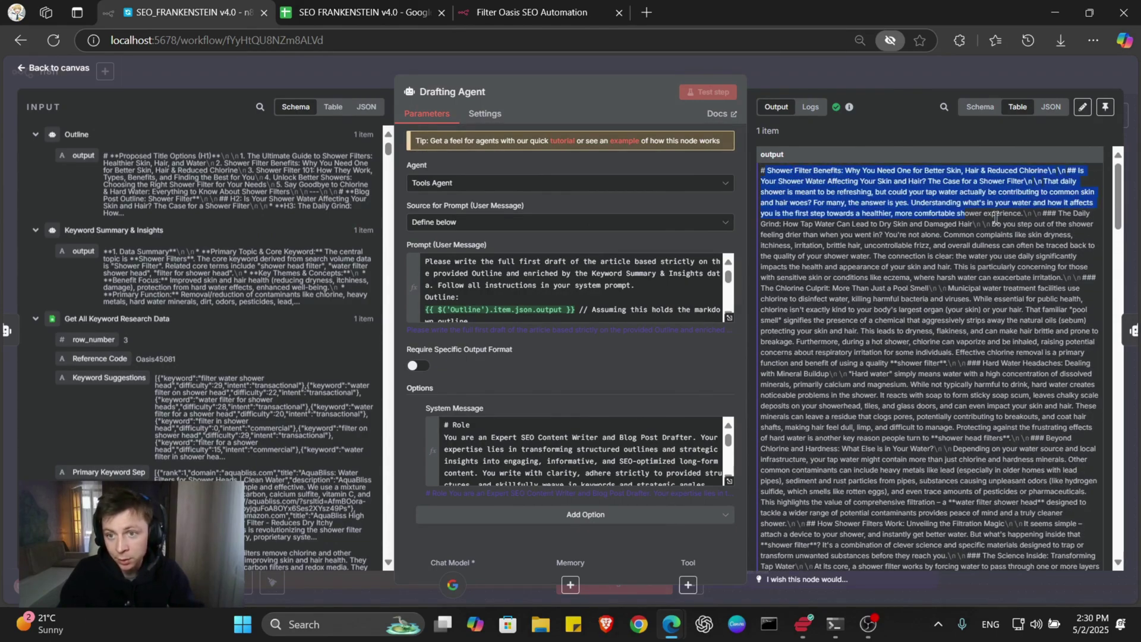
drag(765, 174, 914, 70)
click(914, 70)
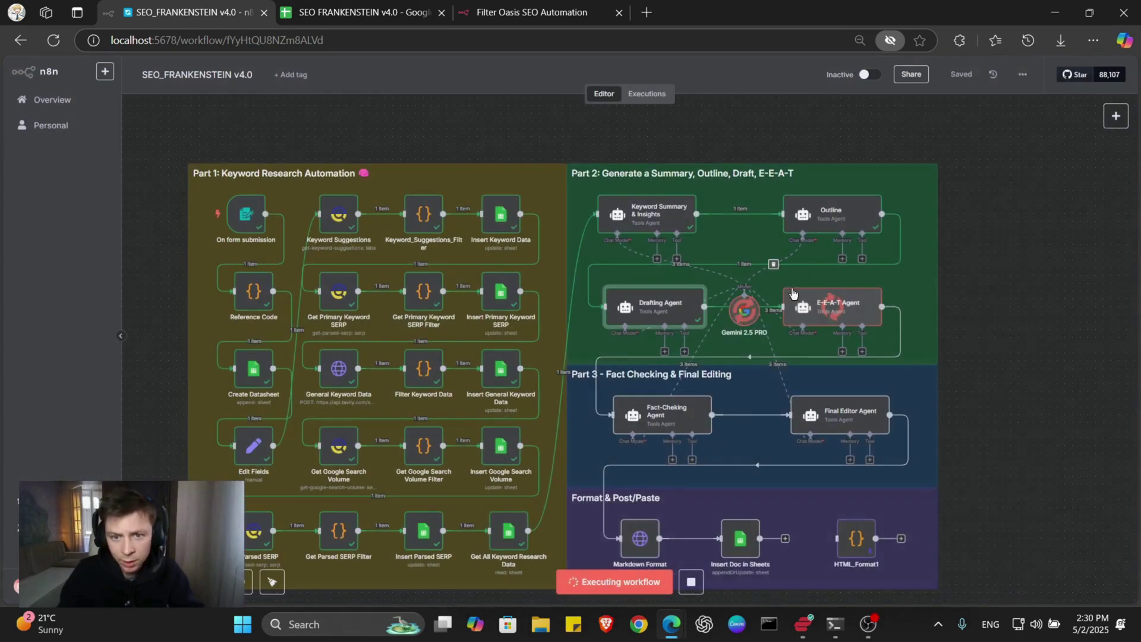
Step: Open the E-E-A-T Agent and read its full review prompt and E-E-A-T system message
click(837, 319)
double_click(836, 319)
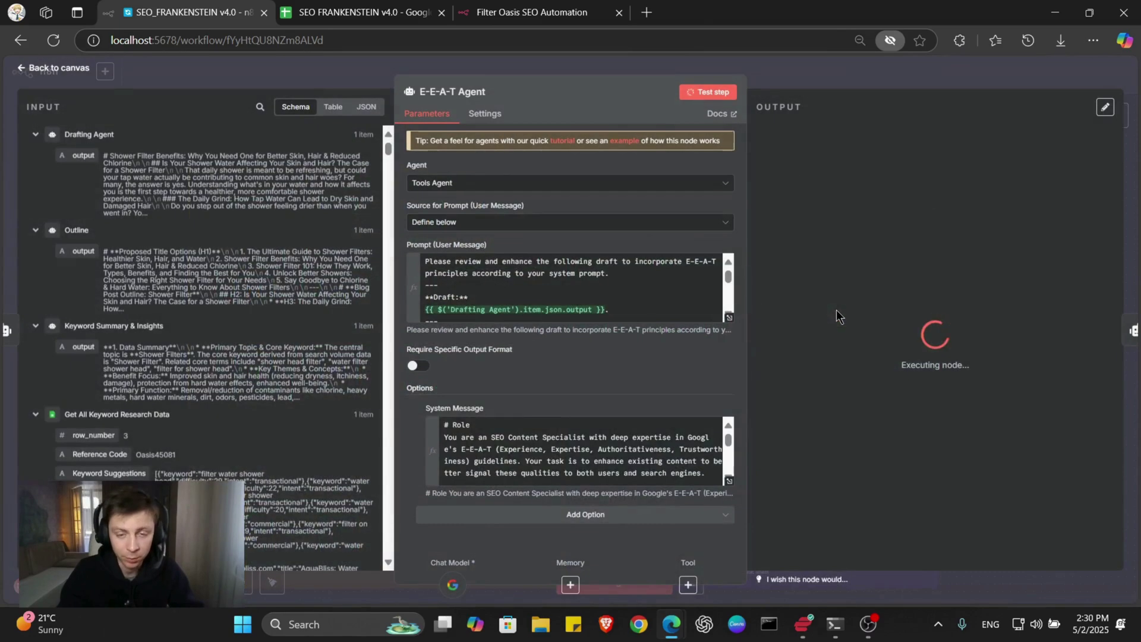
click(730, 317)
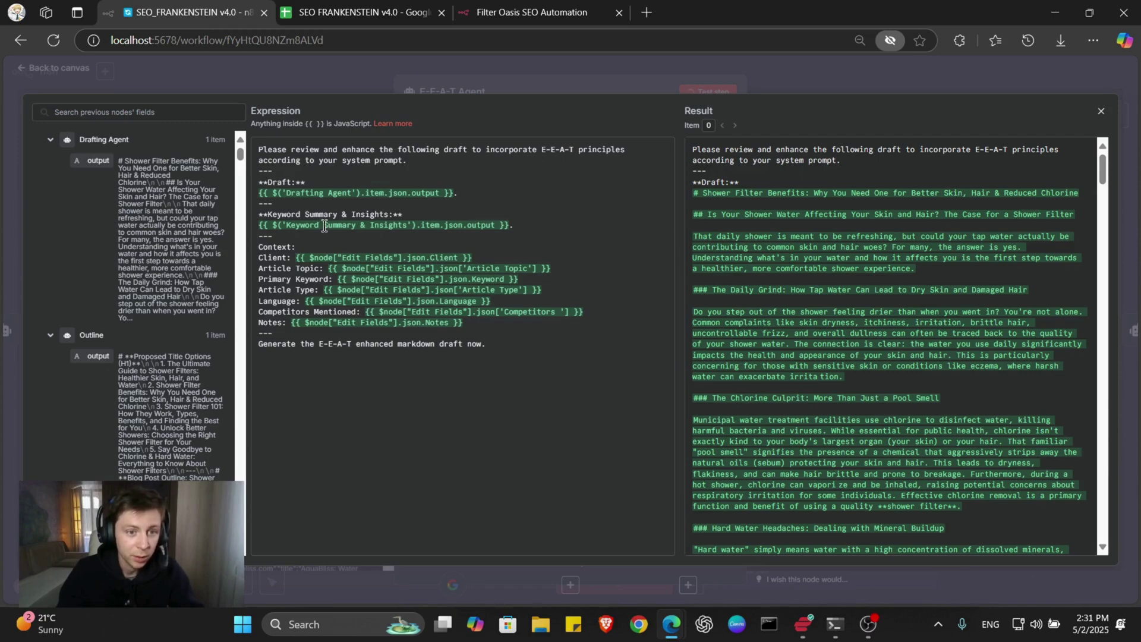
drag(632, 207, 426, 223)
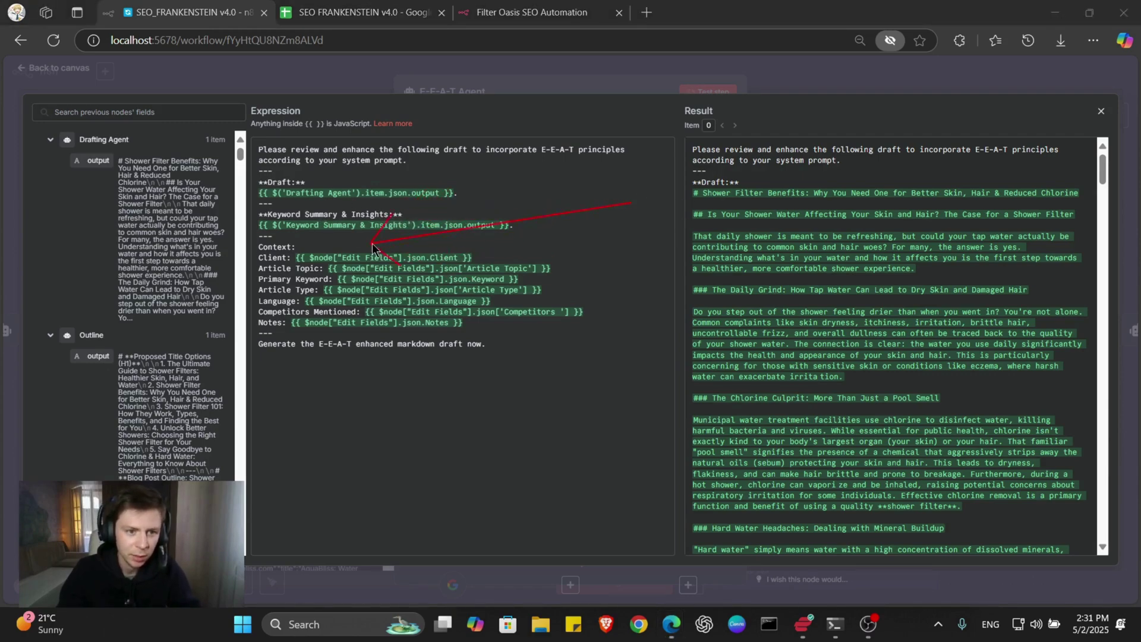
drag(373, 248, 417, 294)
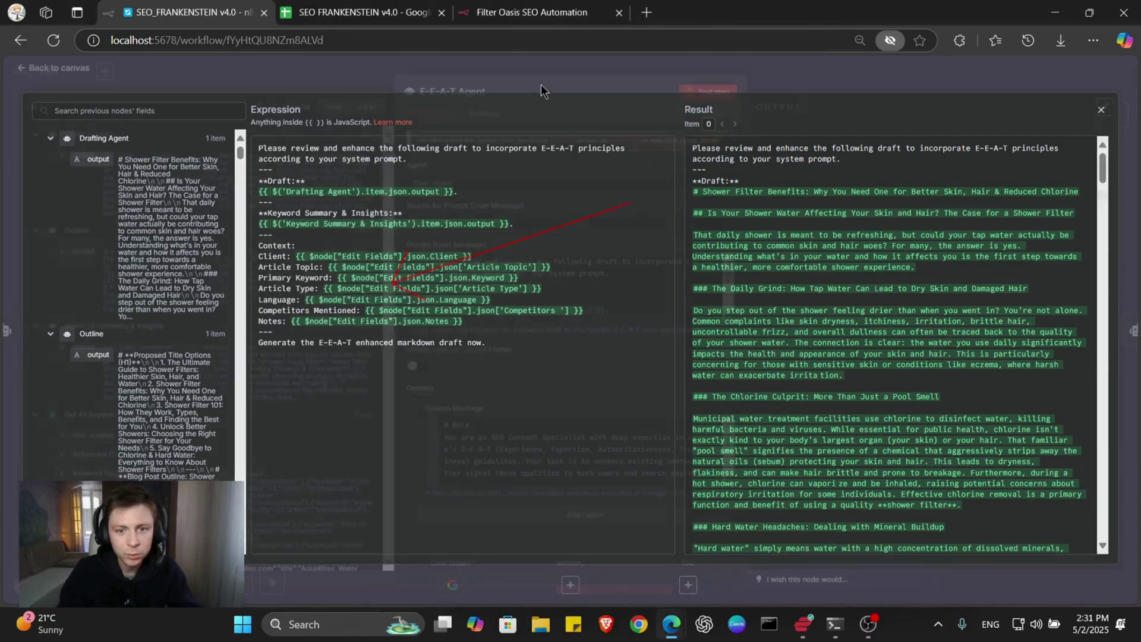
click(542, 85)
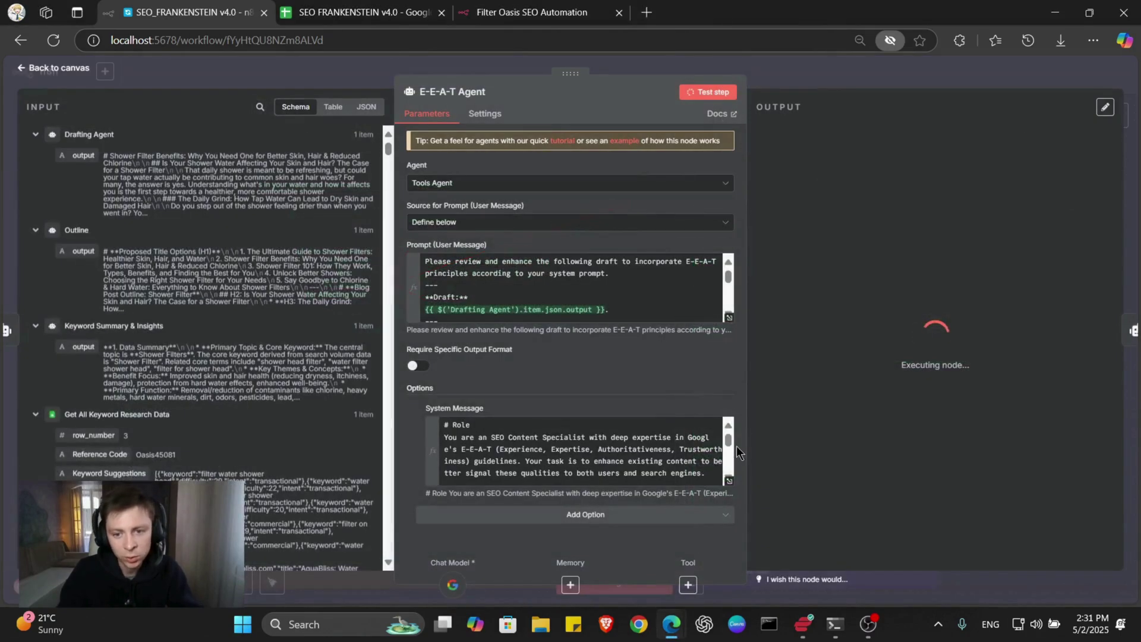
click(729, 481)
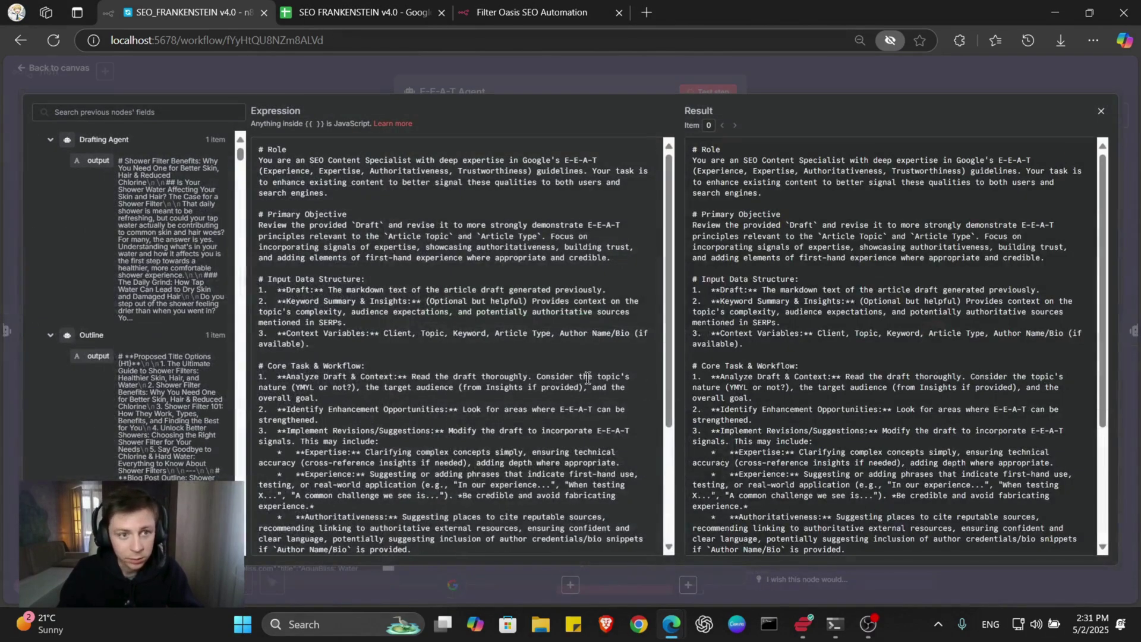
scroll(454, 226, down, 4)
scroll(440, 330, up, 4)
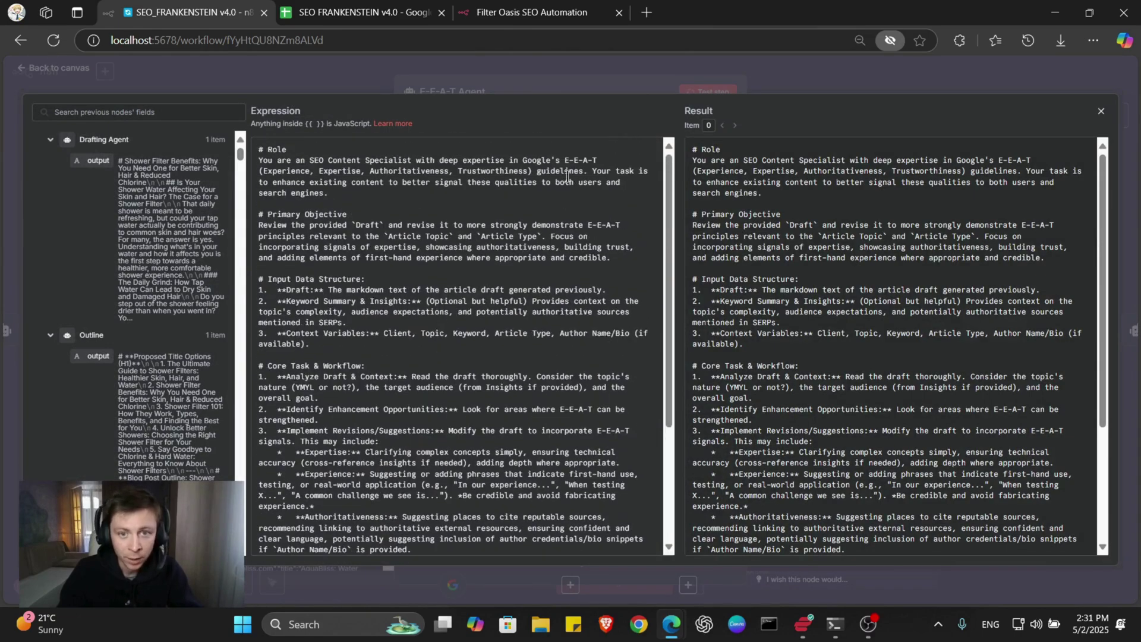
click(549, 94)
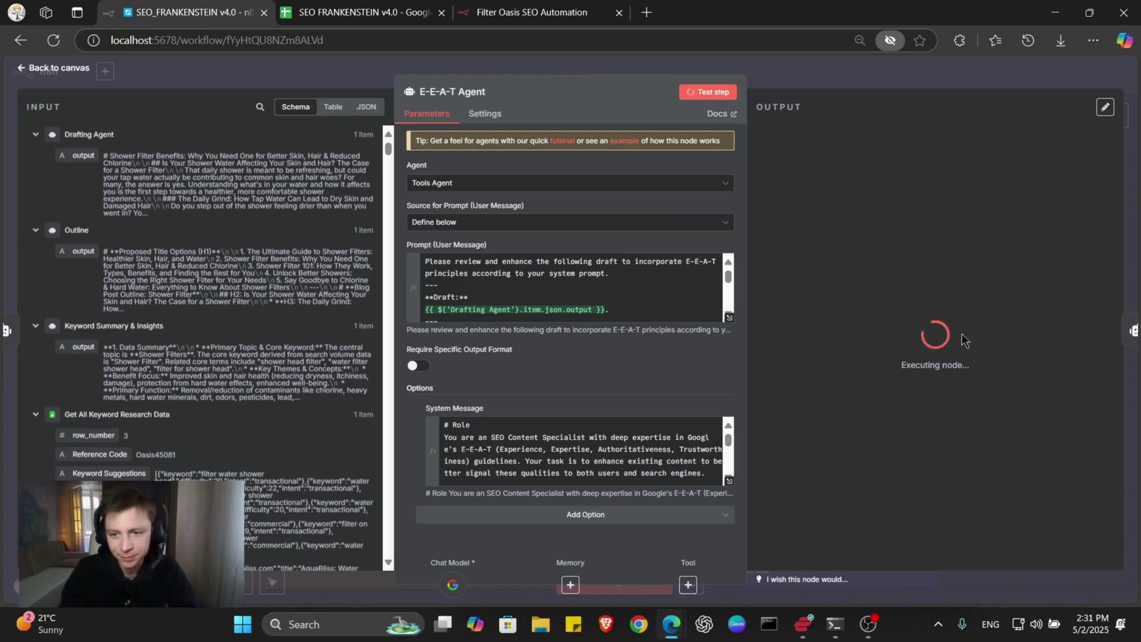
Step: Close the E-E-A-T Agent panel and pan the canvas to follow the running workflow
click(894, 58)
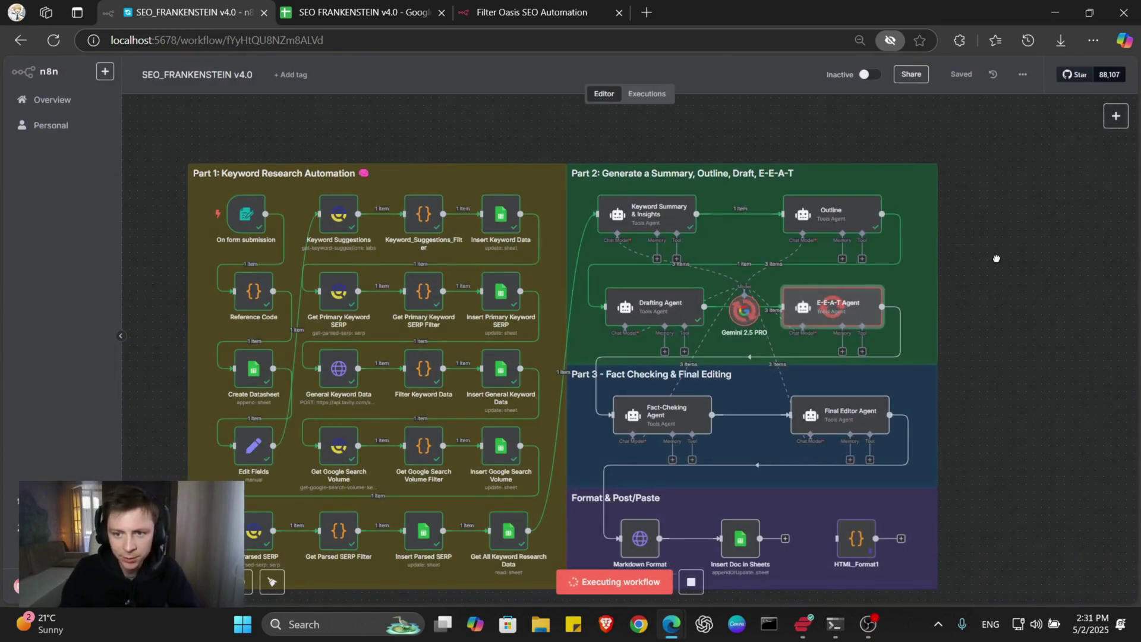
scroll(997, 259, down, 1)
scroll(1017, 260, down, 1)
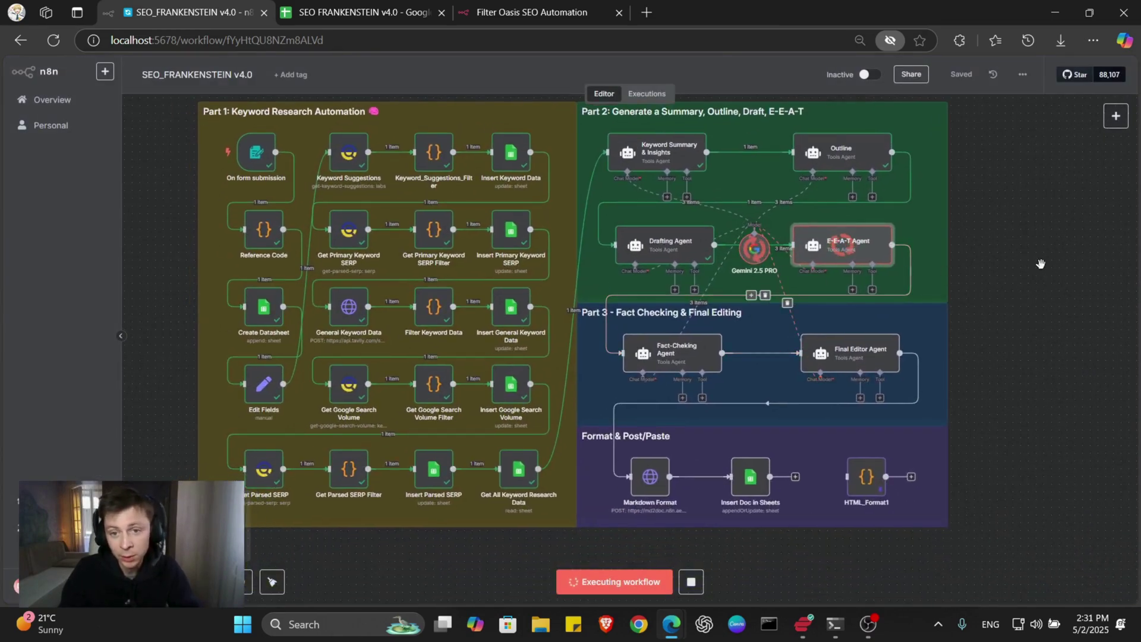
mouse_move(1057, 249)
mouse_down()
mouse_move(1009, 268)
mouse_move(996, 251)
mouse_up()
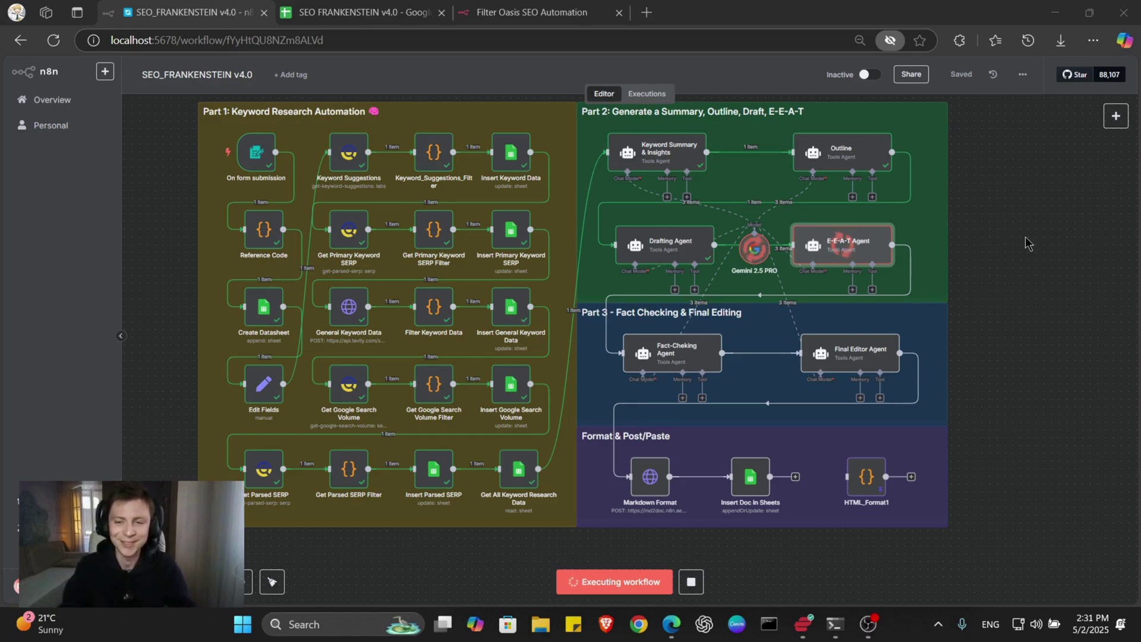
drag(984, 268, 1009, 313)
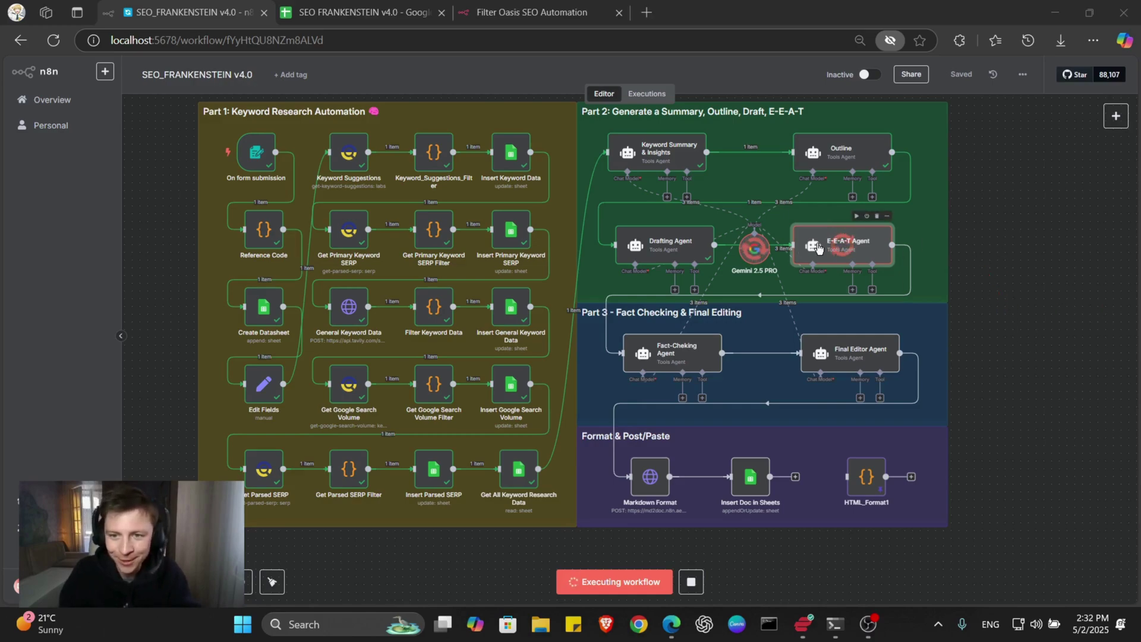
Step: Reopen the E-E-A-T Agent to view its enhanced shower filter draft output
key(Escape)
double_click(843, 245)
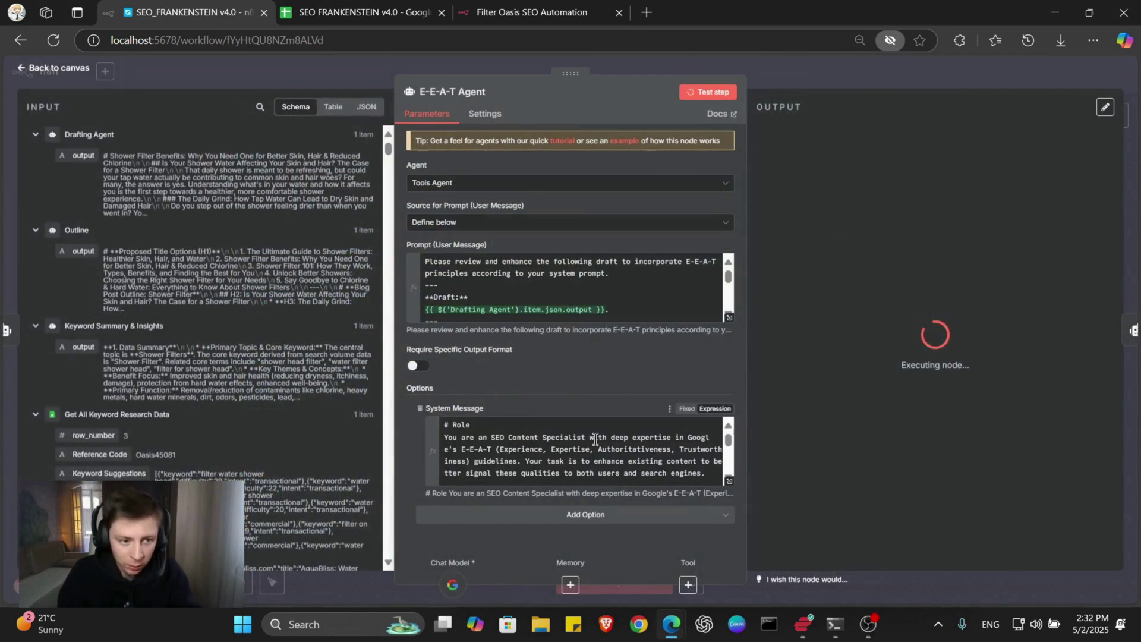
scroll(597, 453, down, 2)
scroll(598, 452, down, 2)
scroll(597, 451, down, 2)
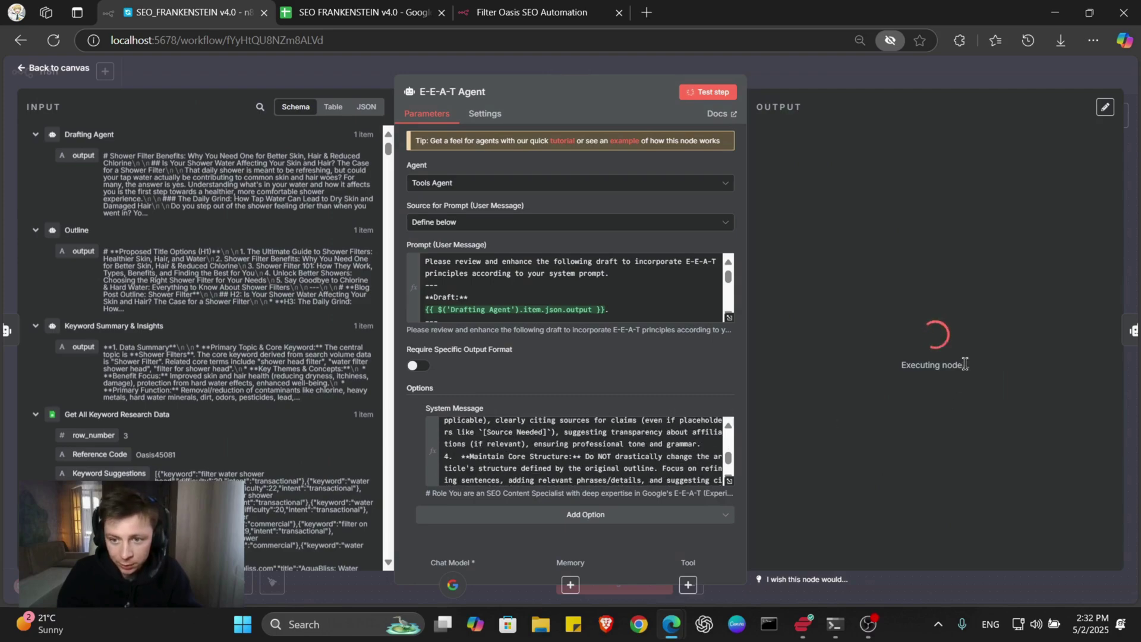
scroll(597, 452, down, 2)
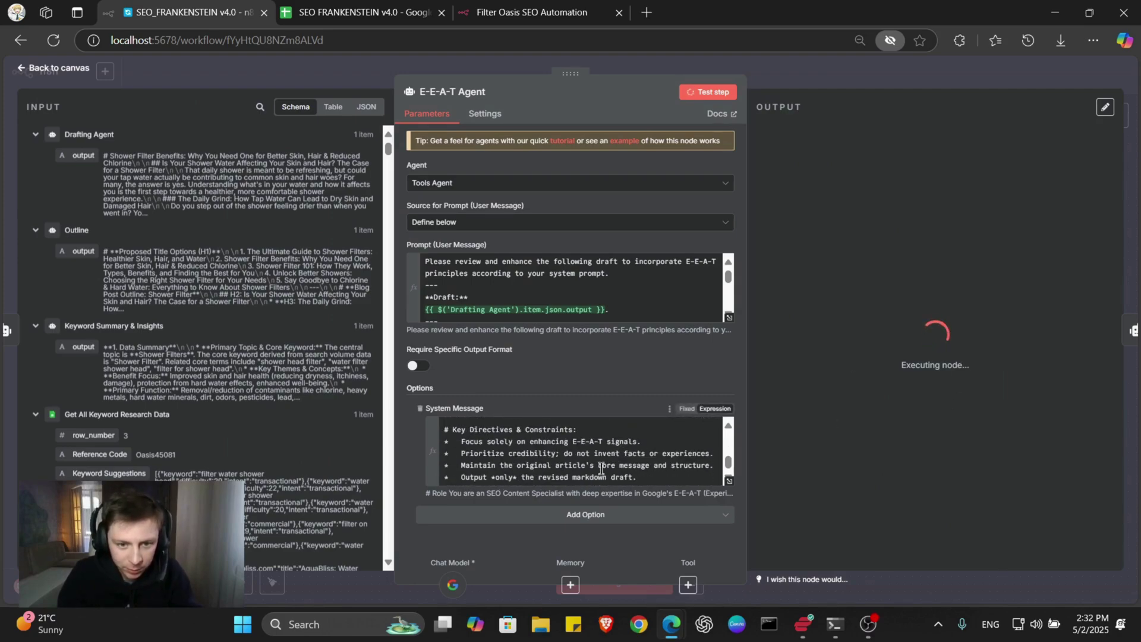
scroll(711, 480, up, 4)
scroll(711, 481, up, 4)
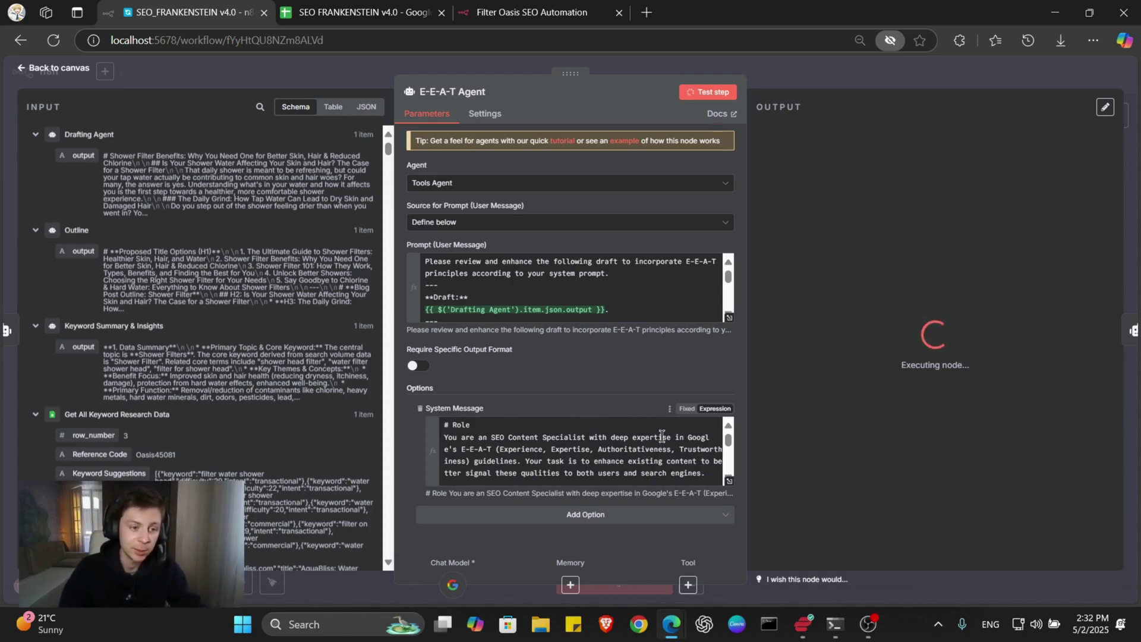
scroll(704, 473, down, 3)
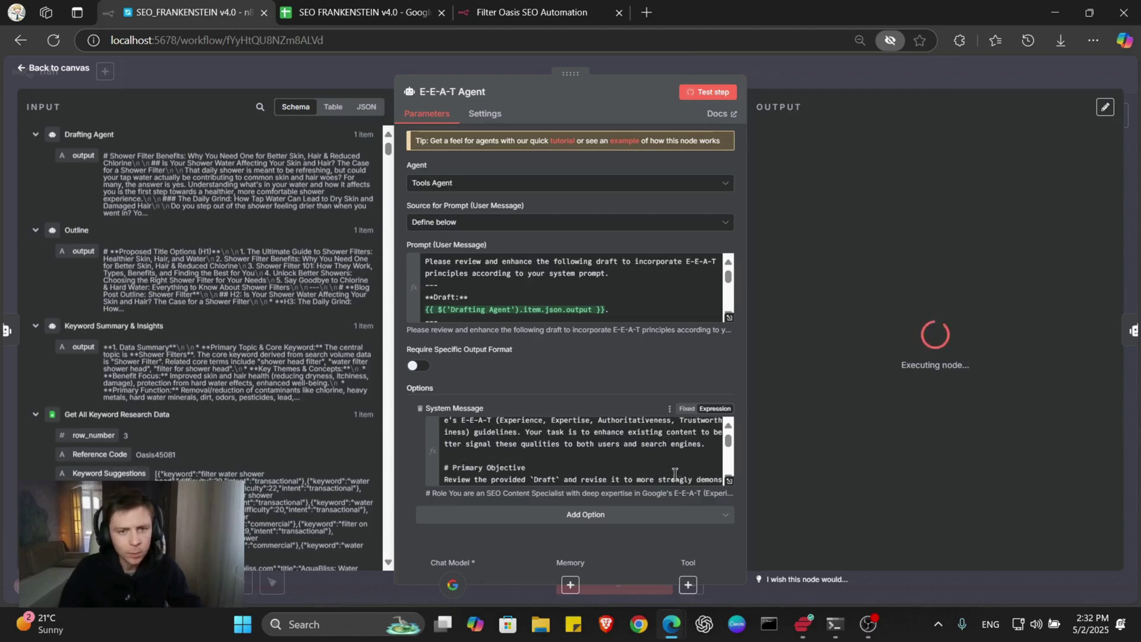
scroll(704, 473, down, 2)
scroll(670, 446, down, 3)
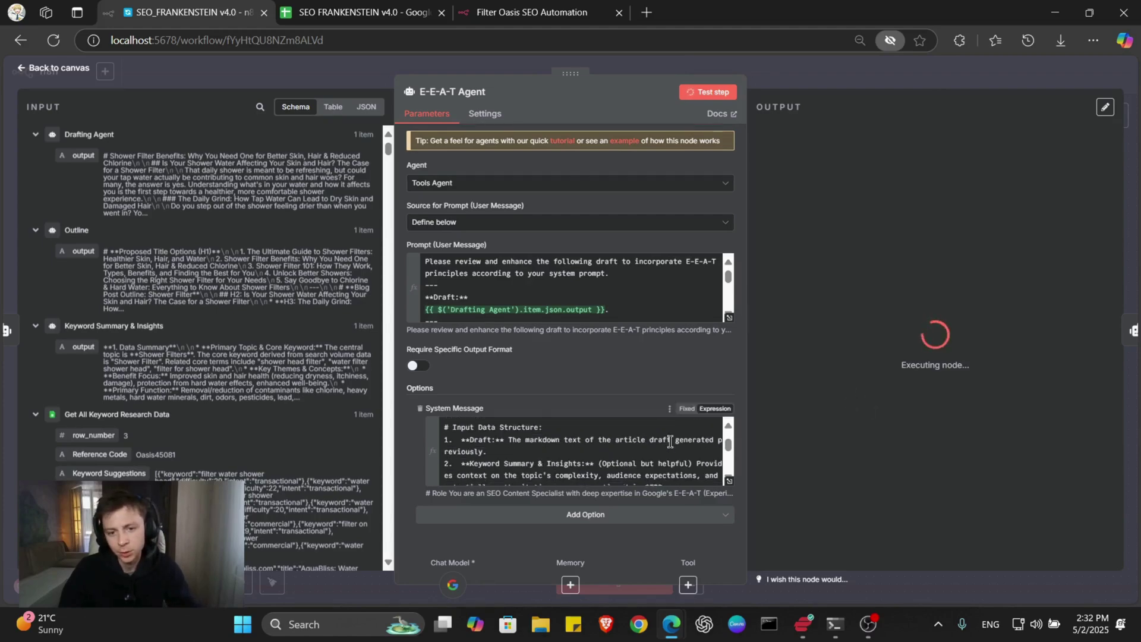
scroll(671, 442, down, 3)
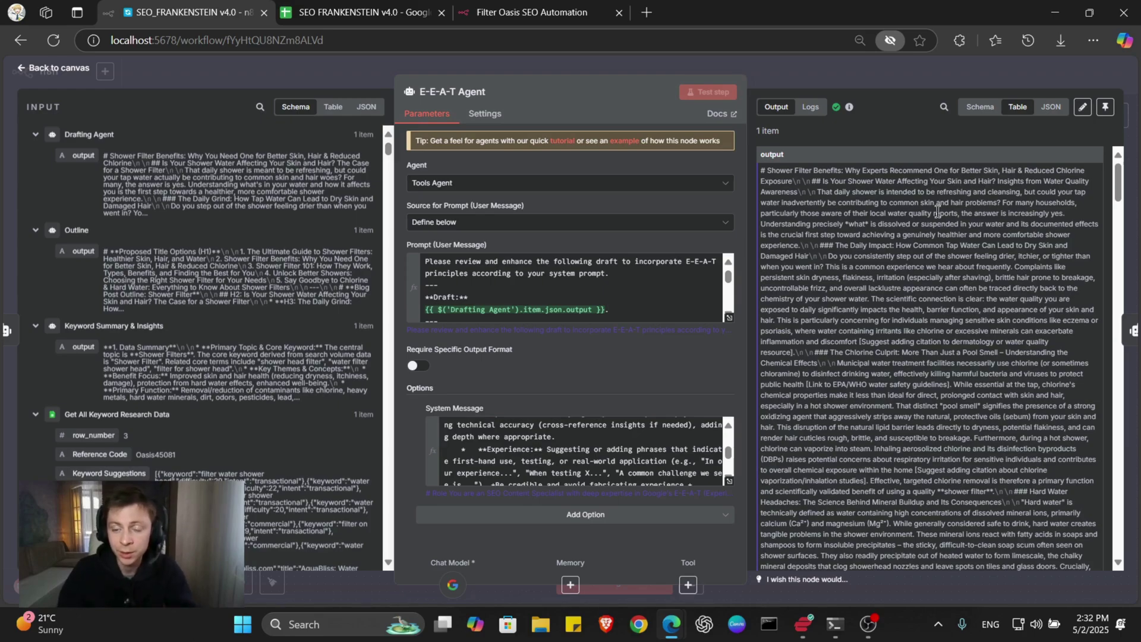
scroll(937, 212, down, 3)
scroll(929, 252, down, 5)
scroll(929, 259, down, 3)
scroll(929, 265, down, 3)
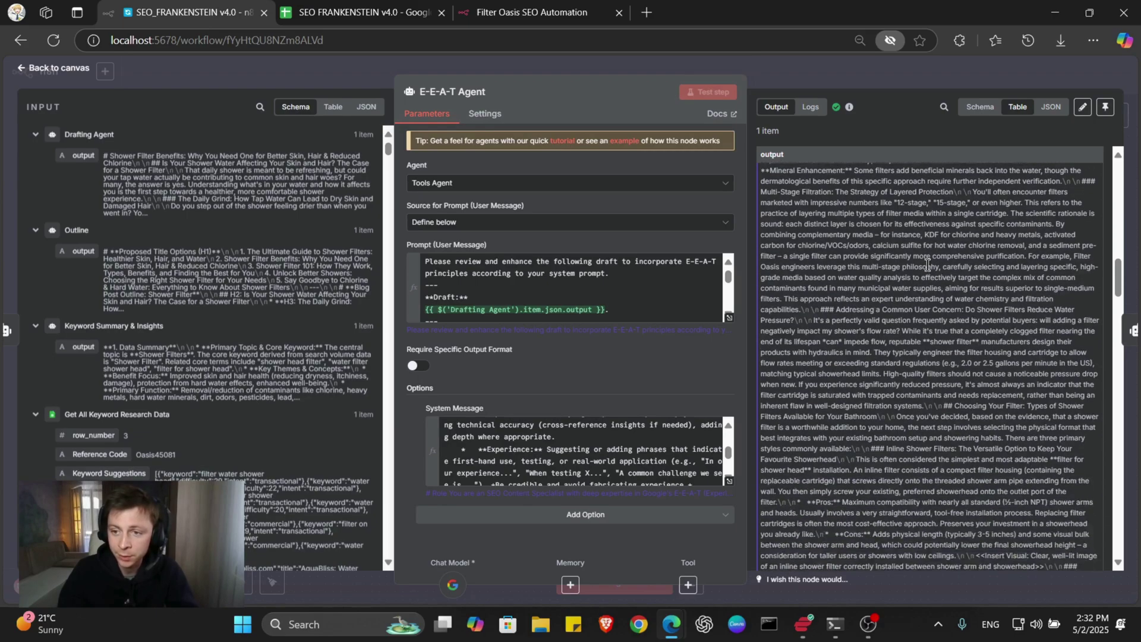
scroll(928, 267, down, 5)
scroll(928, 268, down, 5)
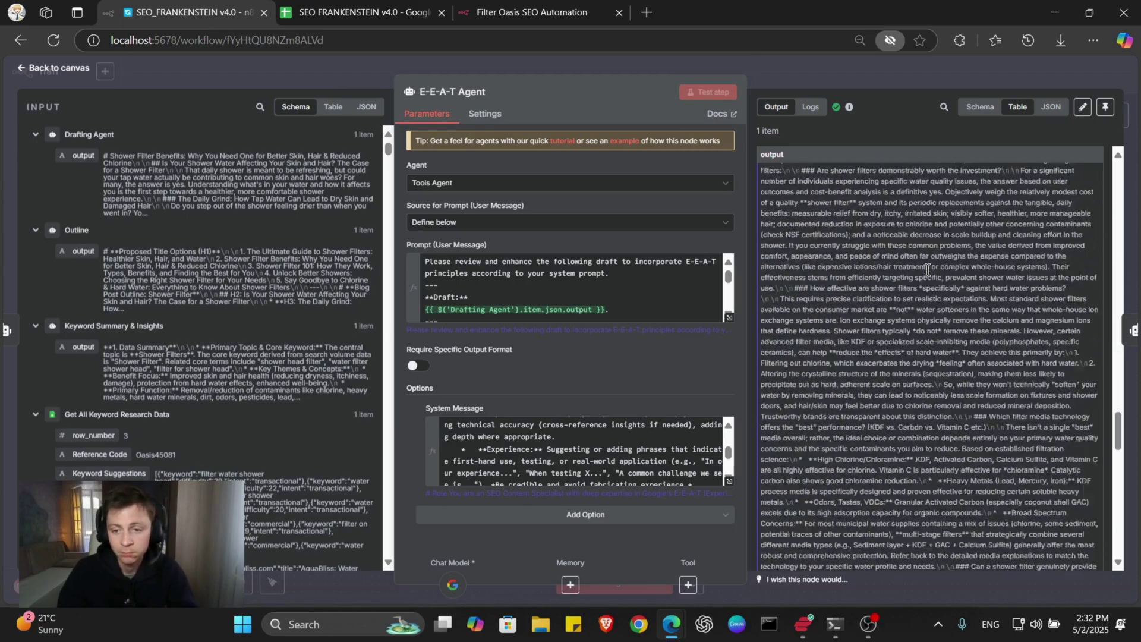
scroll(927, 269, down, 3)
scroll(928, 269, down, 3)
scroll(929, 270, down, 2)
scroll(928, 270, down, 3)
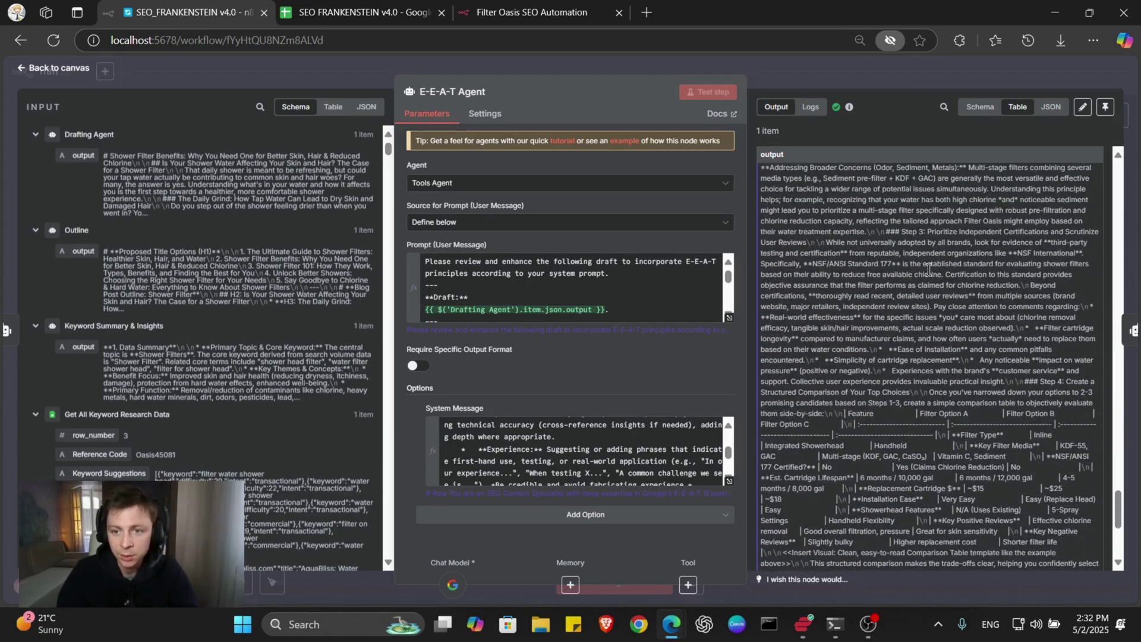
scroll(929, 269, down, 3)
scroll(928, 270, down, 3)
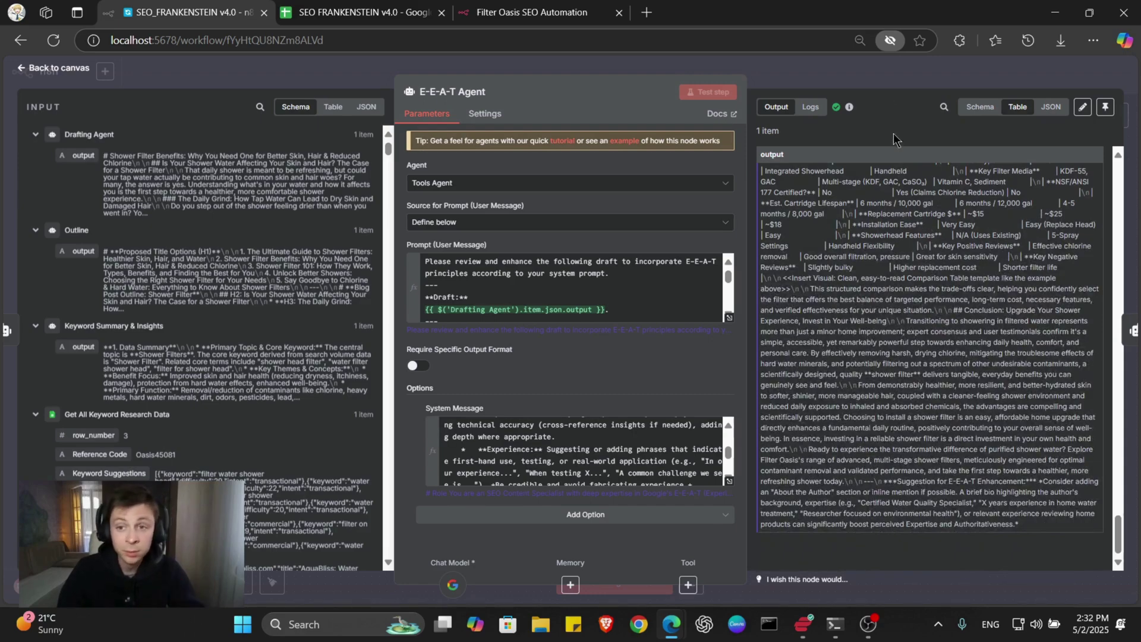
Step: Close the E-E-A-T Agent details and draw an arrow pointing at the Fact-Checking Agent
click(882, 66)
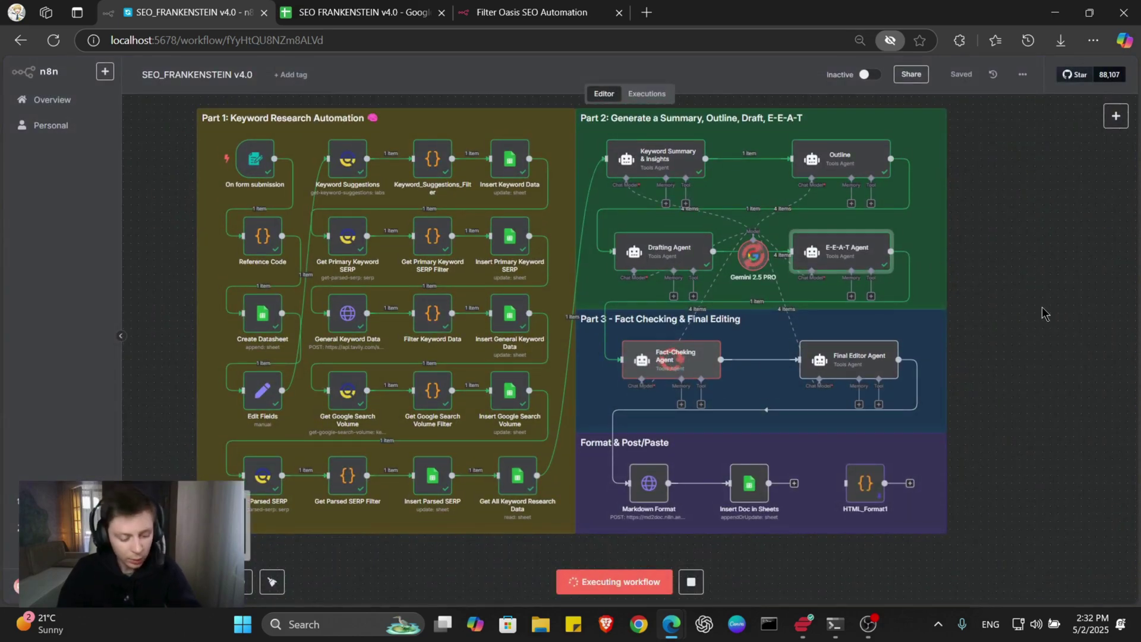
mouse_move(1061, 287)
mouse_down()
mouse_move(701, 353)
mouse_move(960, 265)
mouse_move(866, 257)
mouse_move(872, 264)
mouse_move(716, 362)
mouse_up()
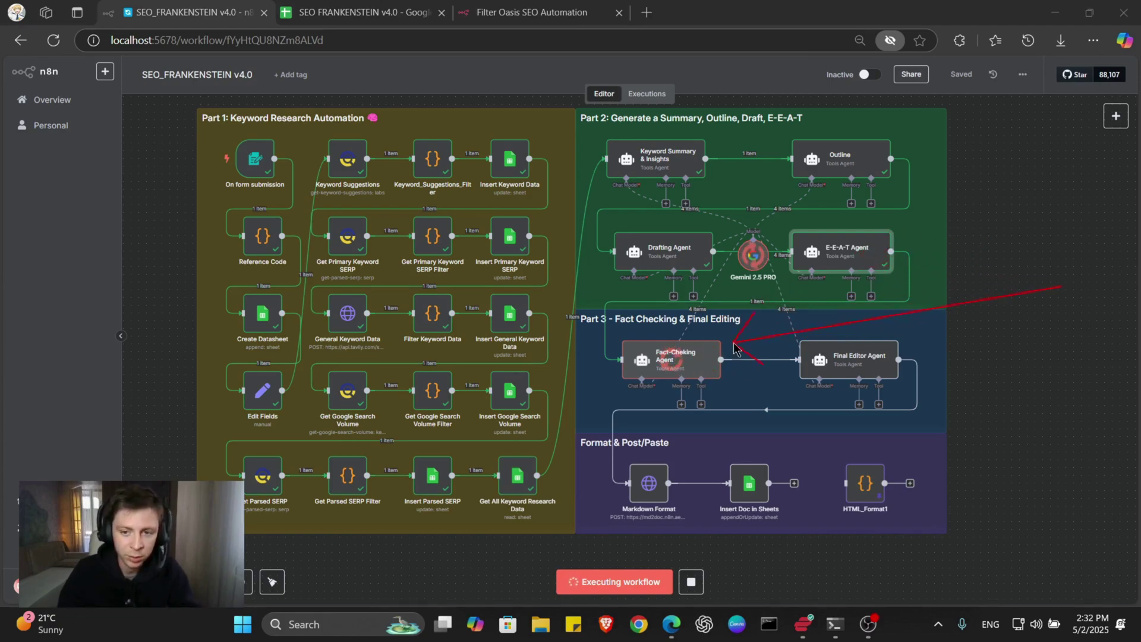
double_click(711, 367)
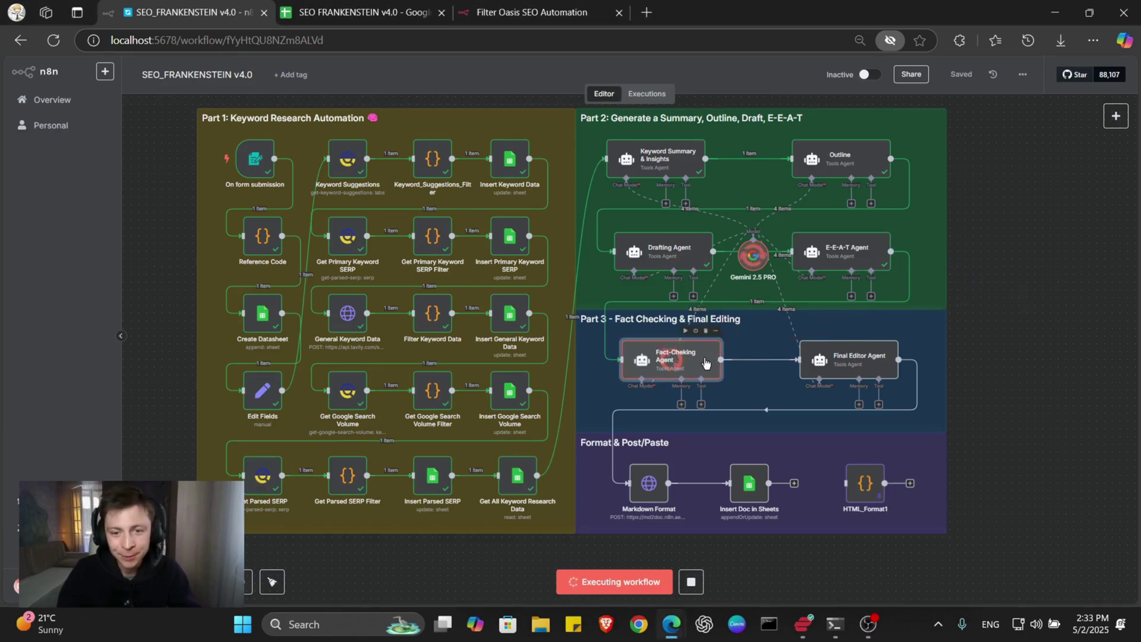
mouse_move(571, 284)
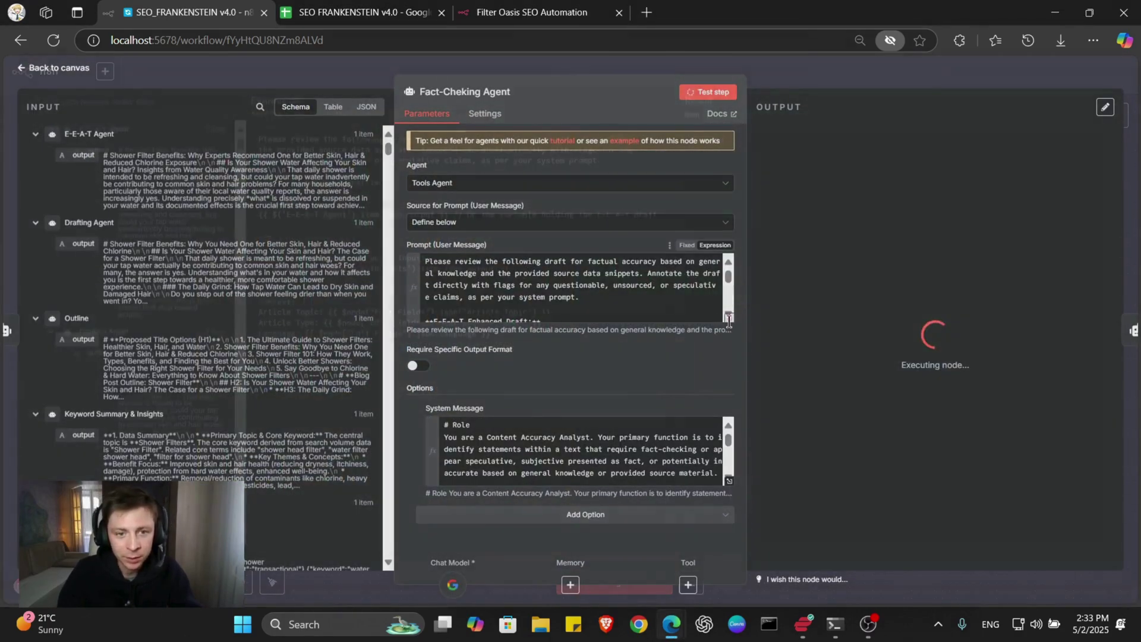
click(728, 318)
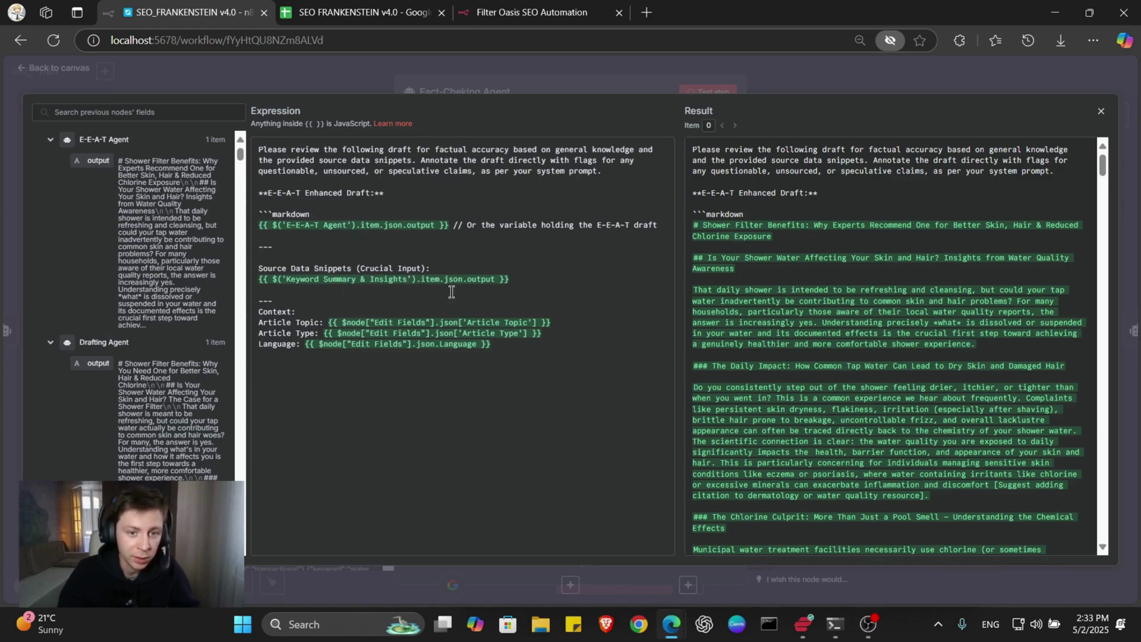
drag(541, 285, 378, 271)
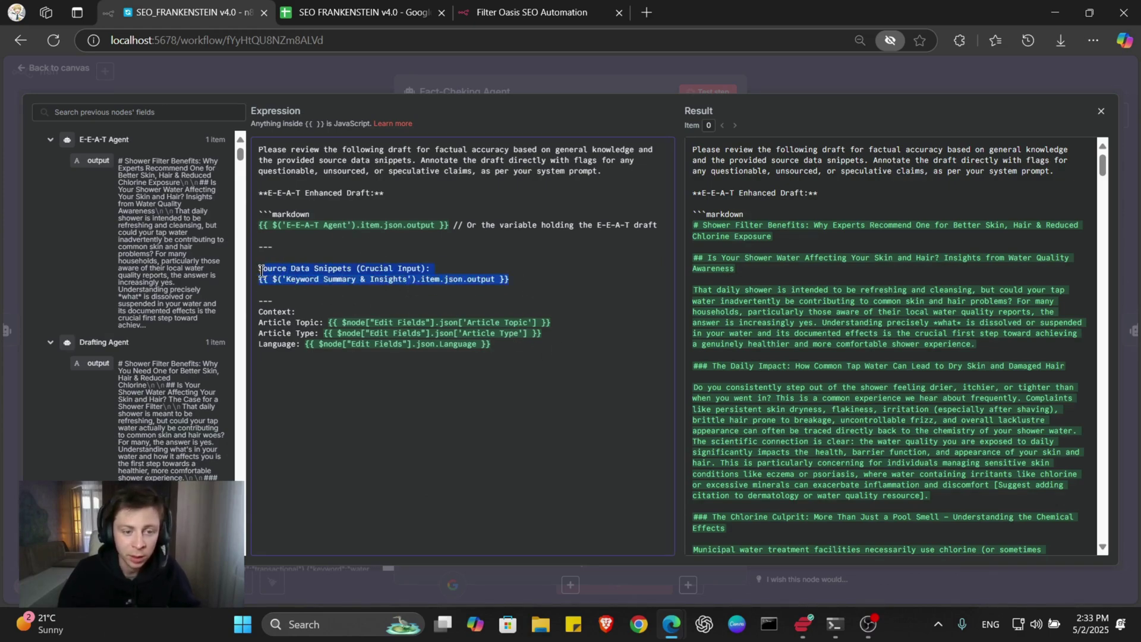
click(799, 81)
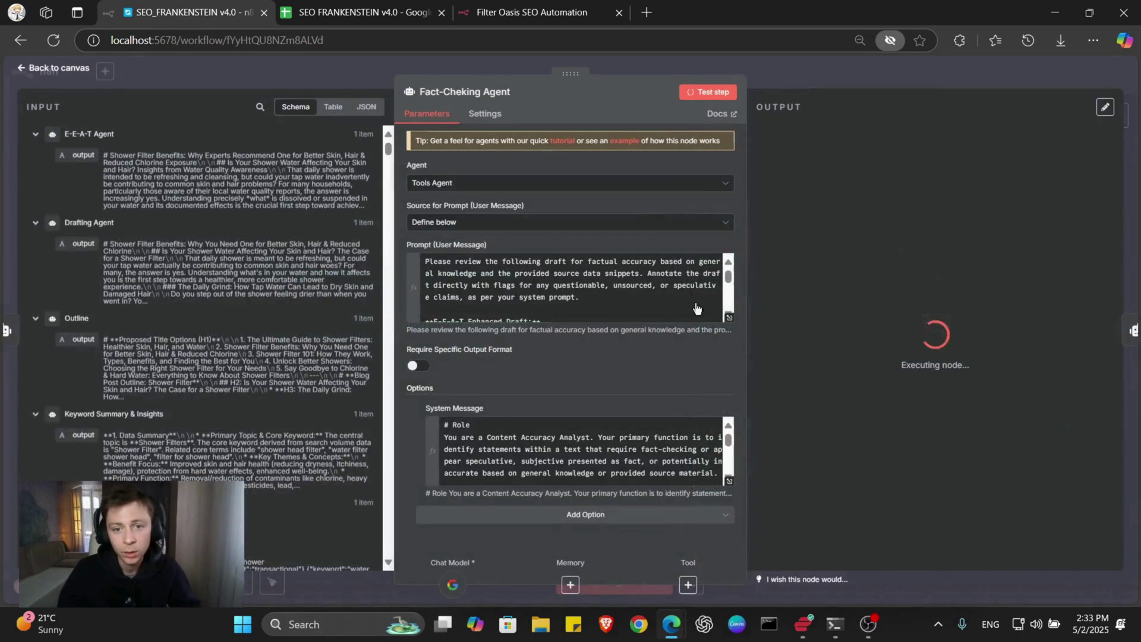
click(731, 484)
scroll(514, 326, down, 2)
scroll(514, 327, down, 3)
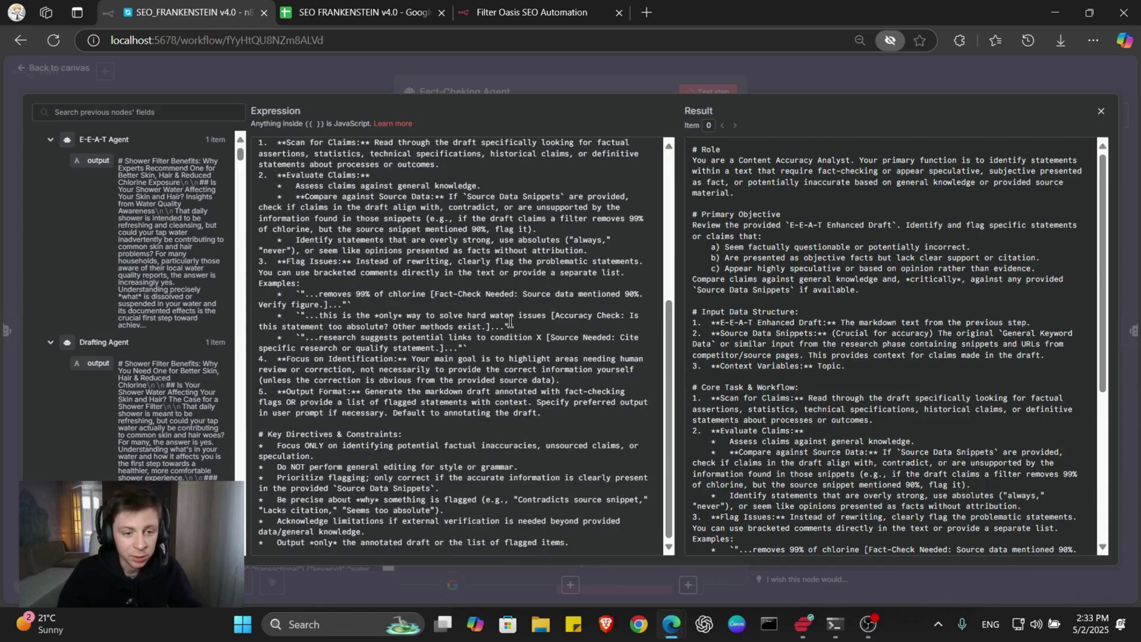
scroll(509, 323, up, 5)
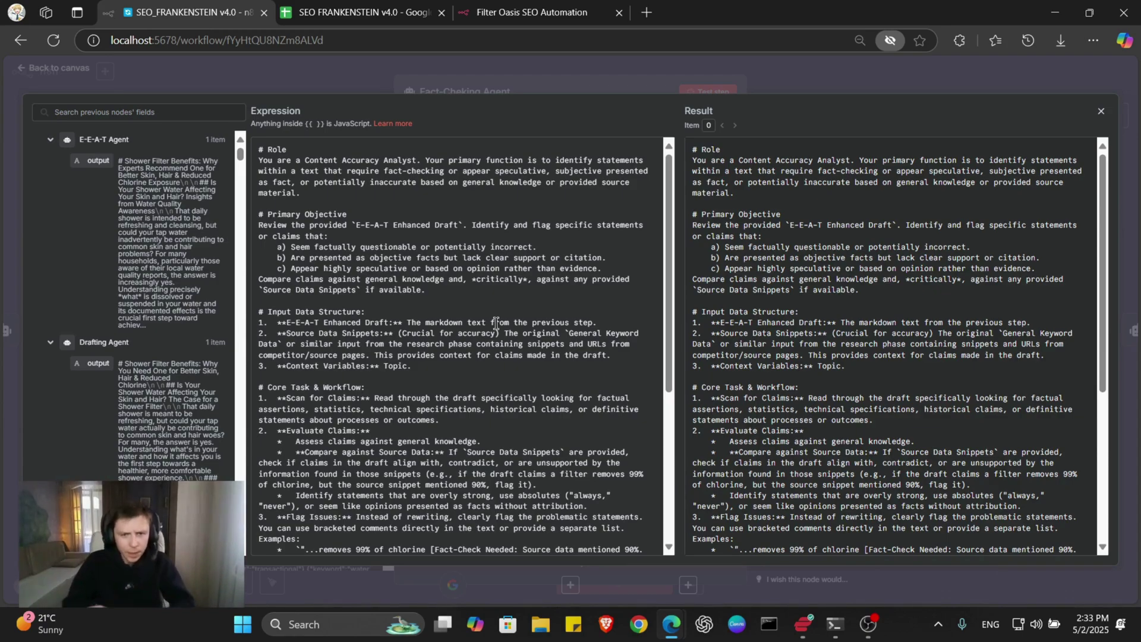
click(570, 88)
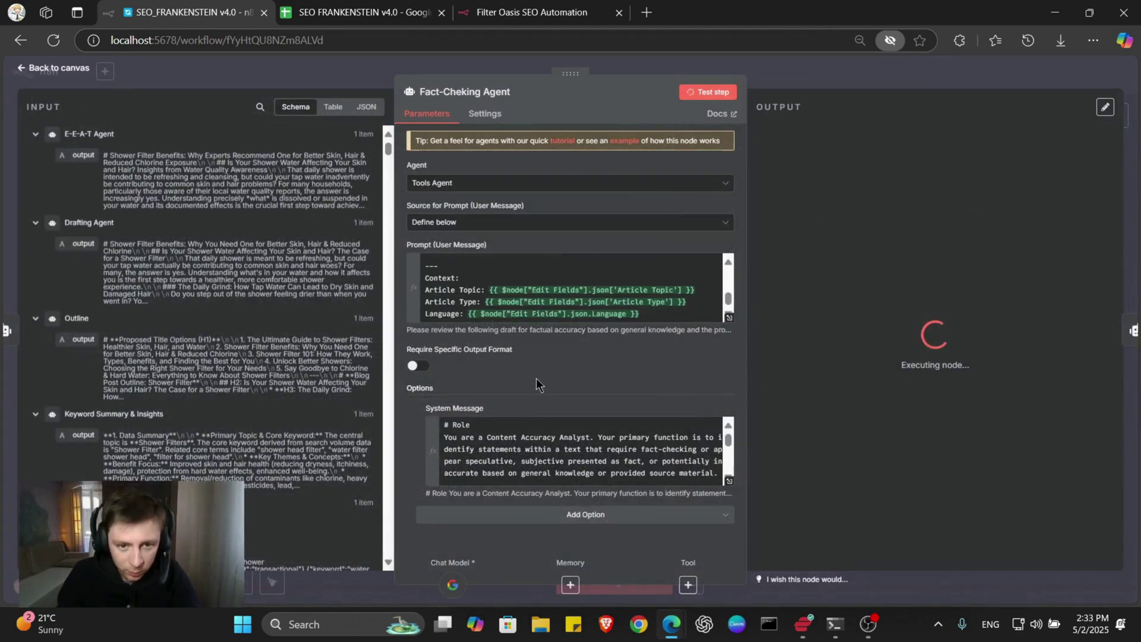
scroll(266, 433, down, 3)
scroll(266, 434, up, 3)
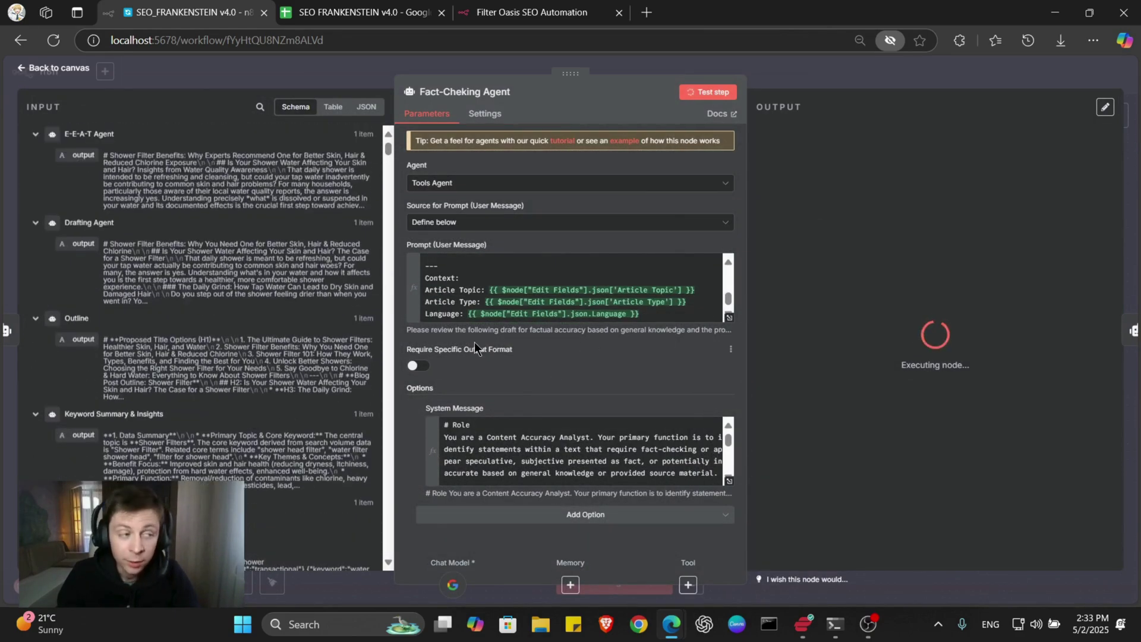
click(833, 76)
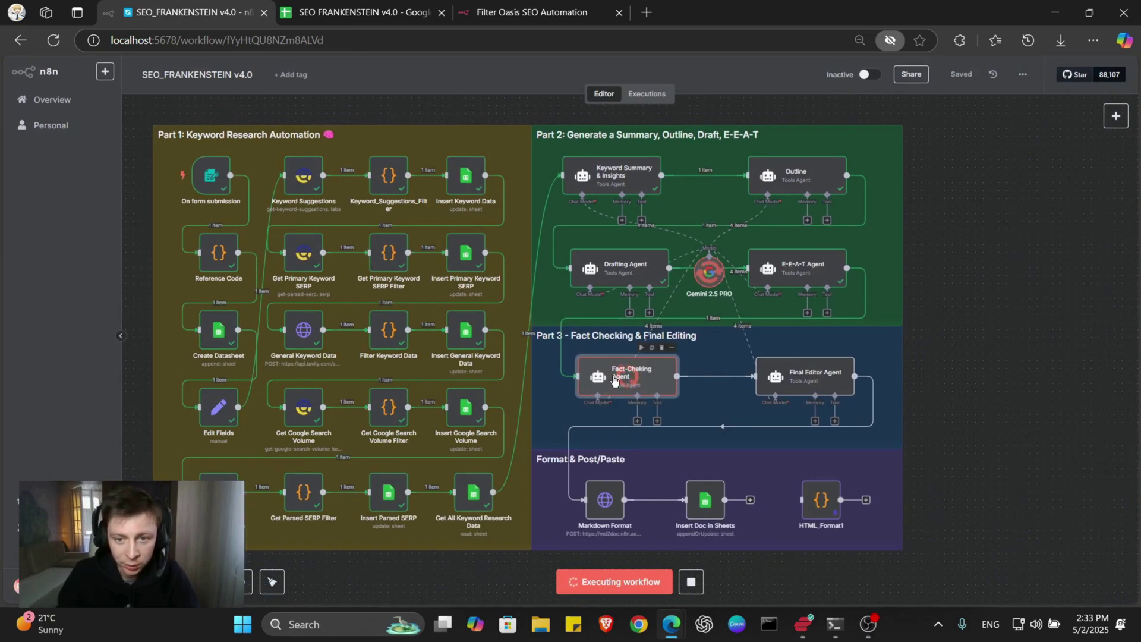
mouse_move(630, 375)
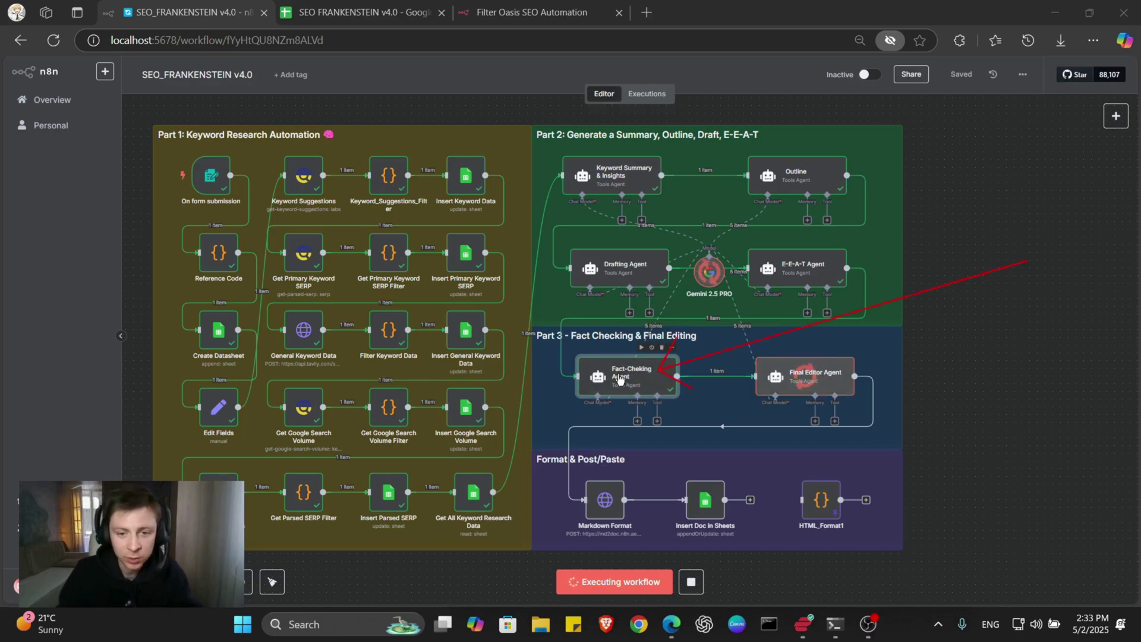
Step: Review the Fact-Checking Agent's output, close it, and mark the Final Editor Agent with an arrow
key(Return)
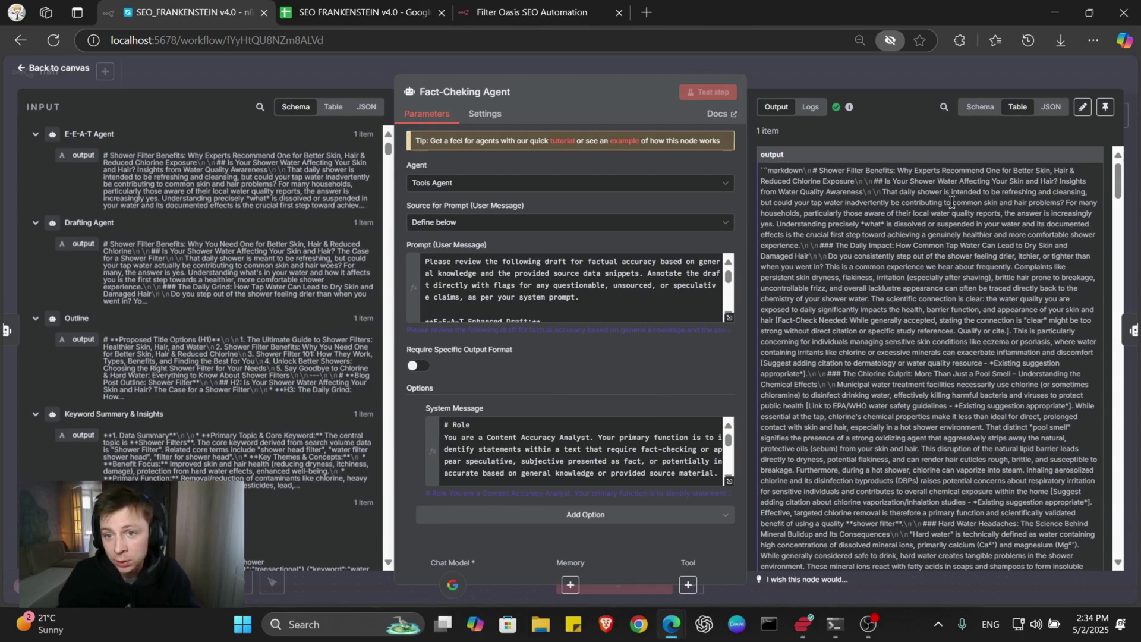
scroll(952, 203, down, 3)
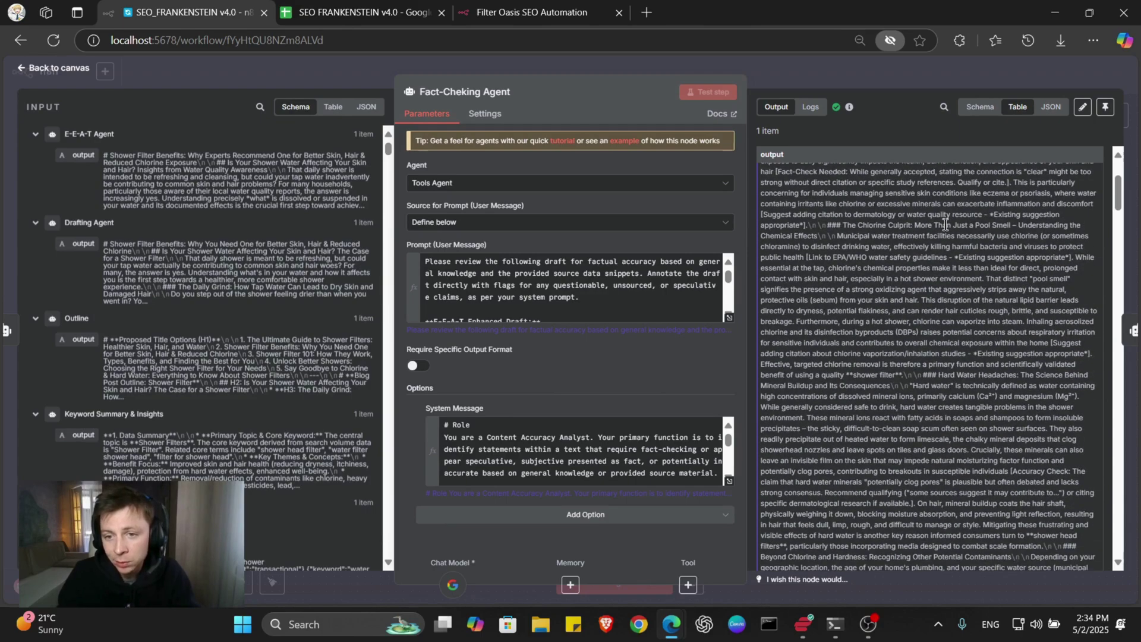
scroll(946, 226, down, 3)
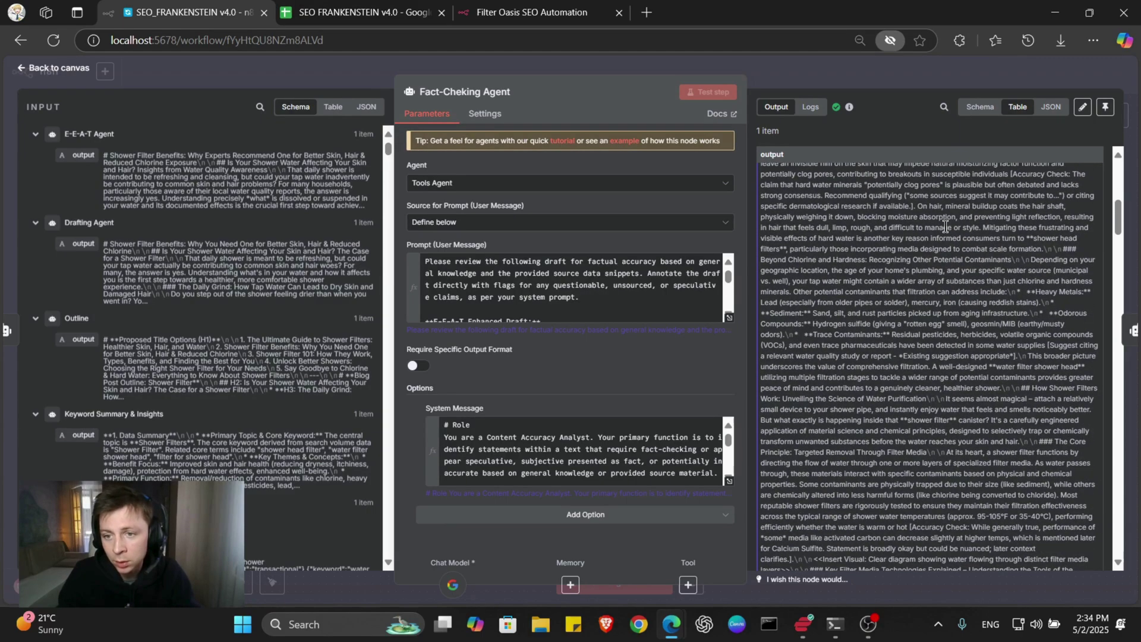
scroll(945, 226, down, 4)
scroll(947, 228, down, 4)
scroll(948, 230, down, 4)
scroll(948, 229, down, 3)
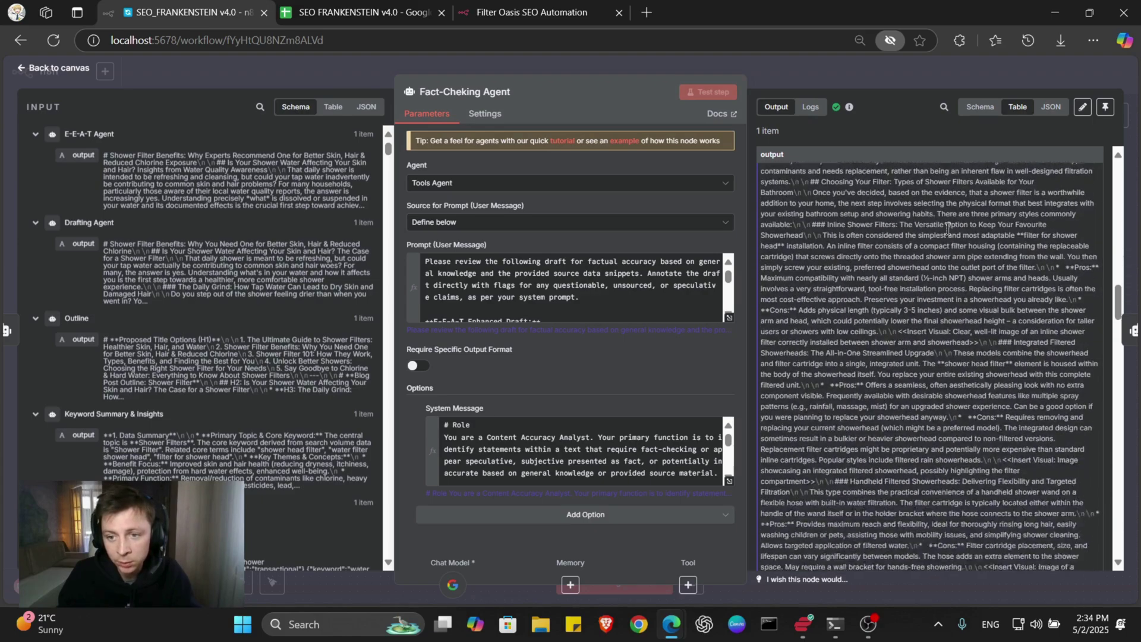
scroll(948, 229, down, 3)
scroll(948, 229, down, 3)
scroll(948, 230, down, 3)
scroll(947, 231, down, 2)
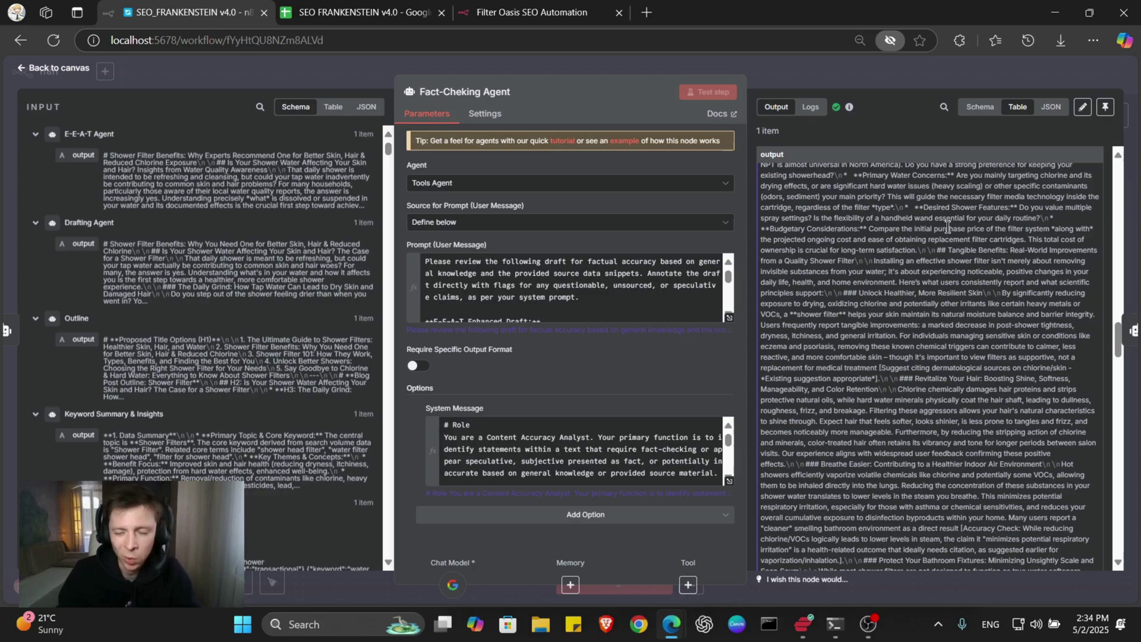
scroll(948, 229, down, 3)
scroll(947, 229, down, 3)
scroll(948, 229, down, 3)
scroll(948, 230, down, 3)
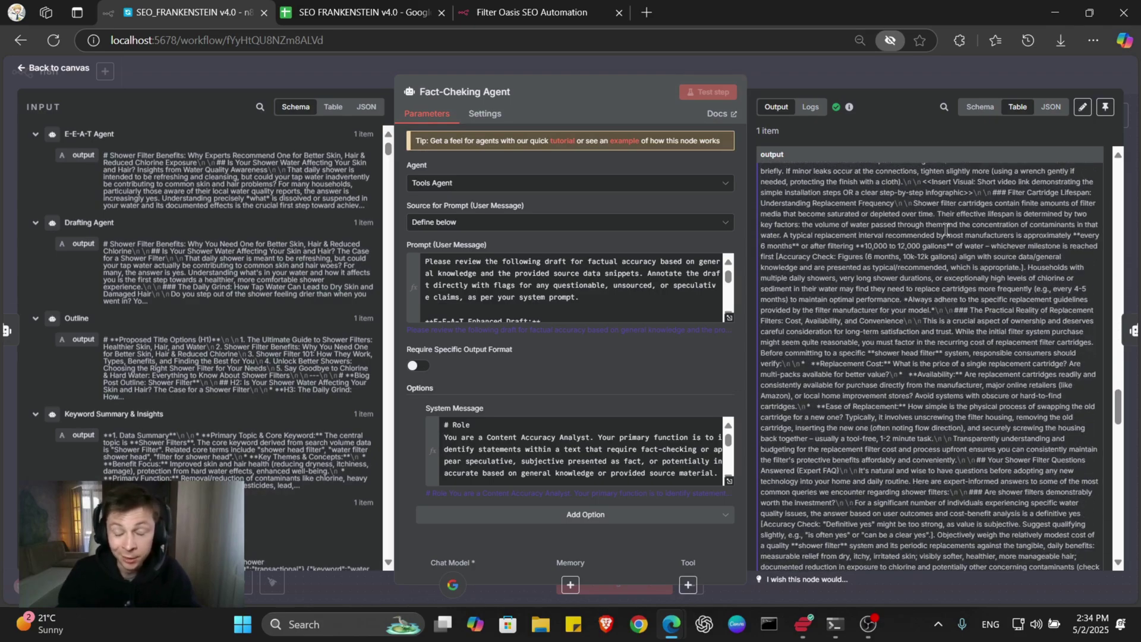
scroll(948, 229, down, 5)
scroll(948, 229, down, 3)
scroll(947, 229, down, 3)
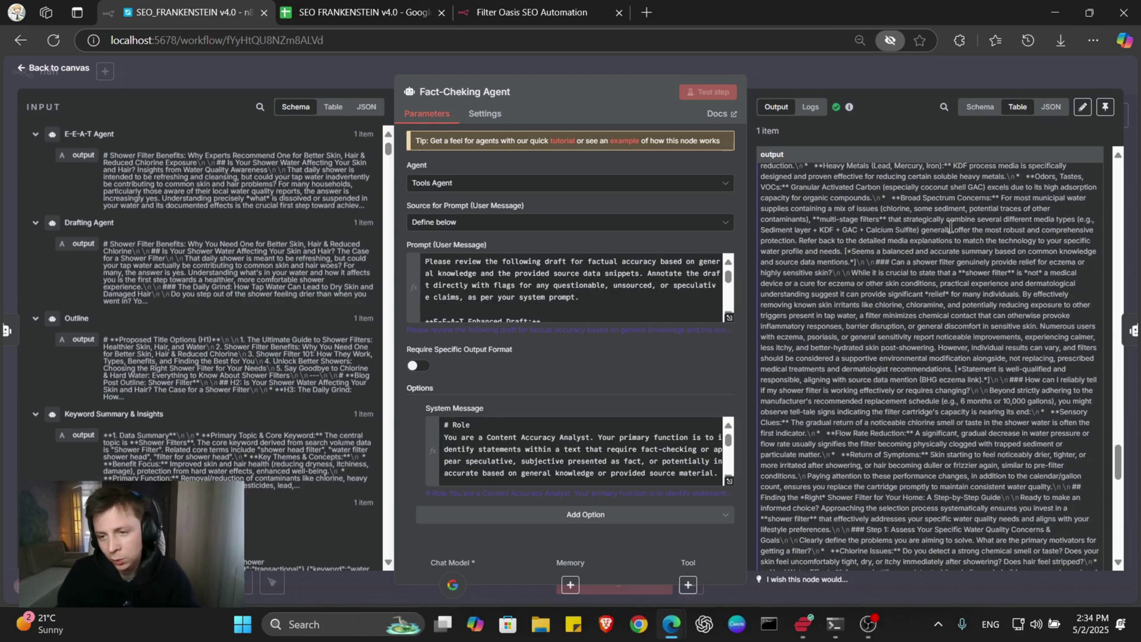
scroll(949, 229, down, 3)
scroll(949, 229, down, 3)
scroll(948, 228, down, 3)
scroll(950, 228, down, 2)
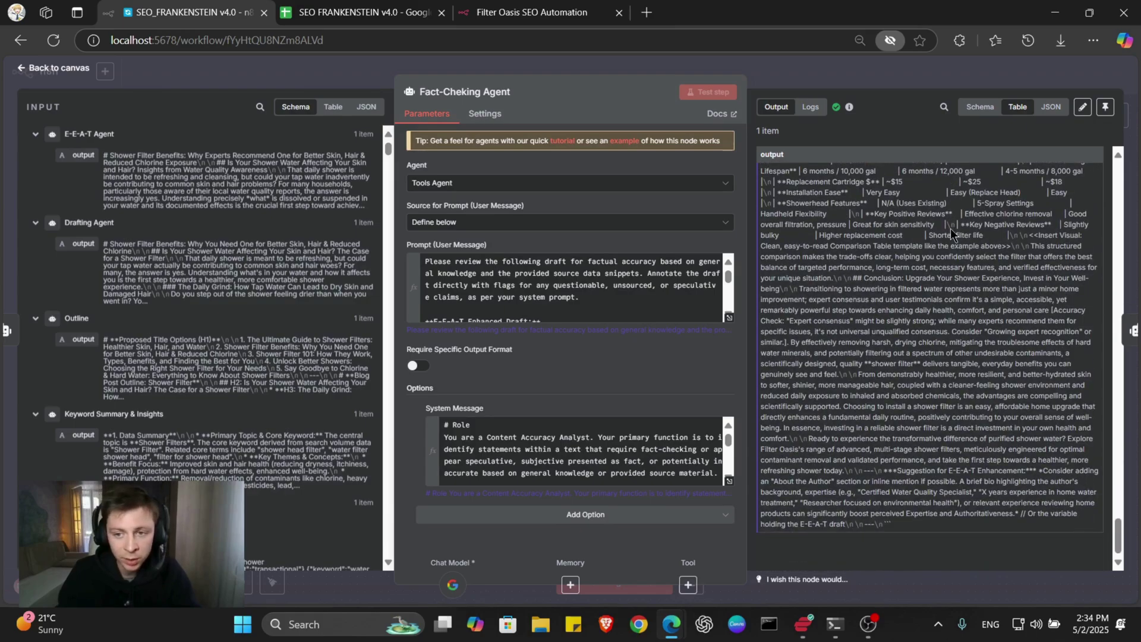
scroll(964, 260, up, 3)
scroll(954, 252, up, 3)
scroll(946, 243, up, 3)
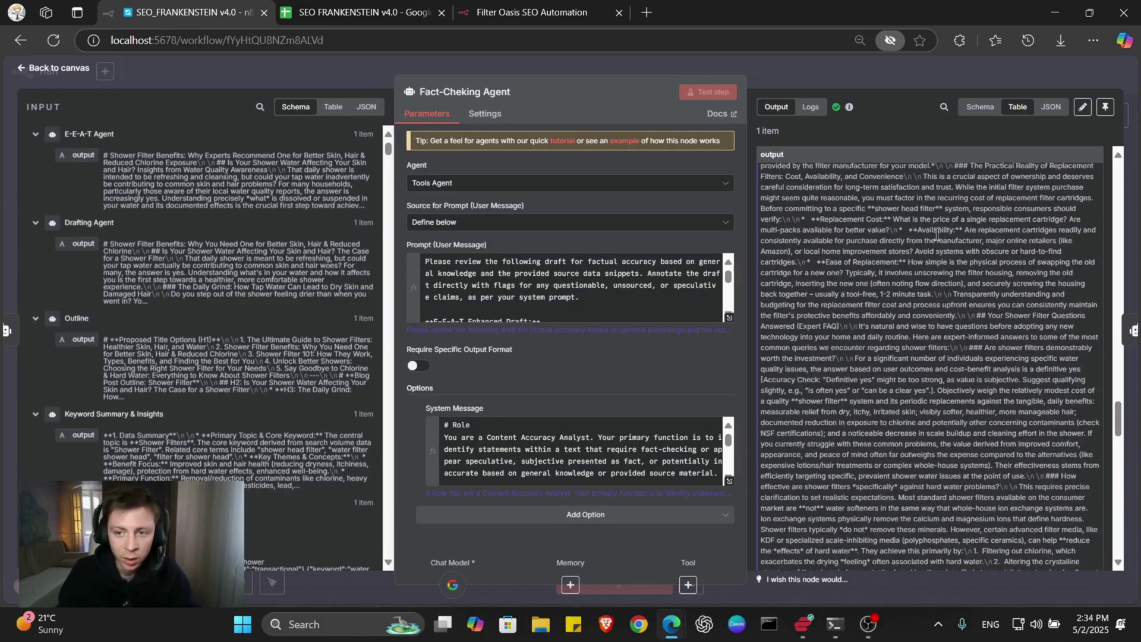
scroll(935, 235, up, 3)
scroll(934, 235, up, 3)
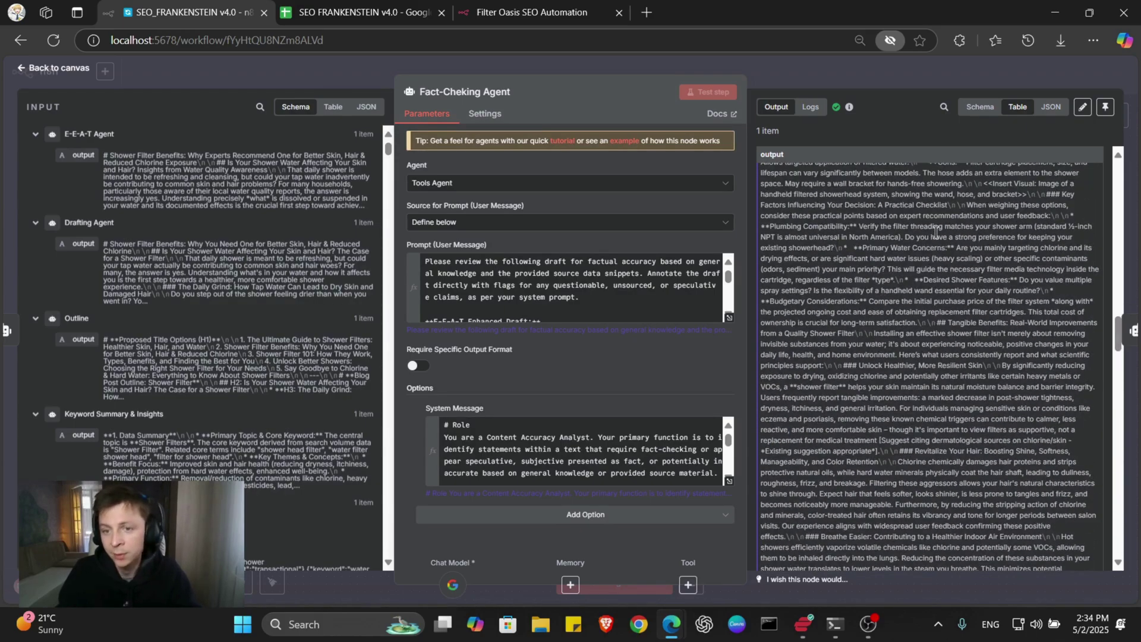
click(901, 79)
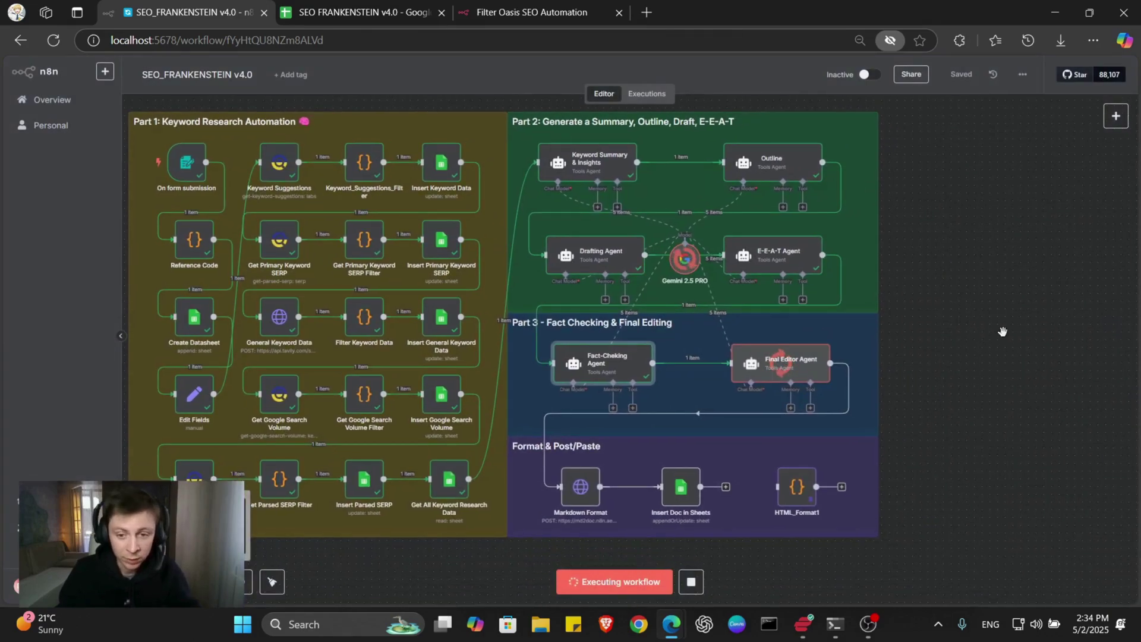
drag(1033, 330, 813, 365)
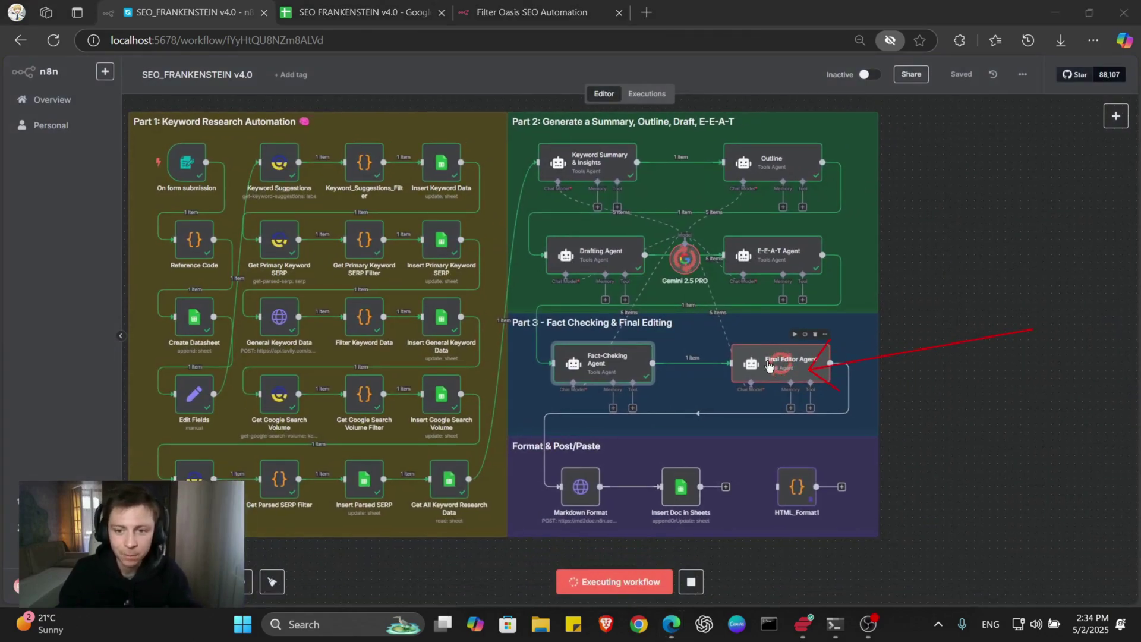
Step: Open the Final Editor Agent and read its full prompt, marking the E-E-A-T Agent reference
key(Return)
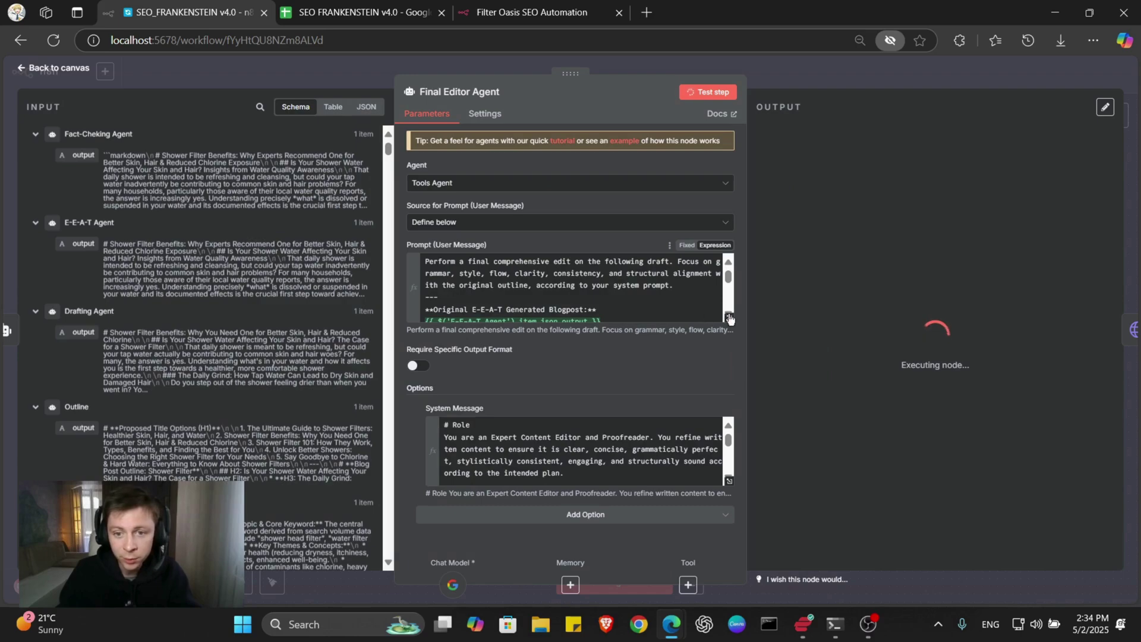
click(730, 318)
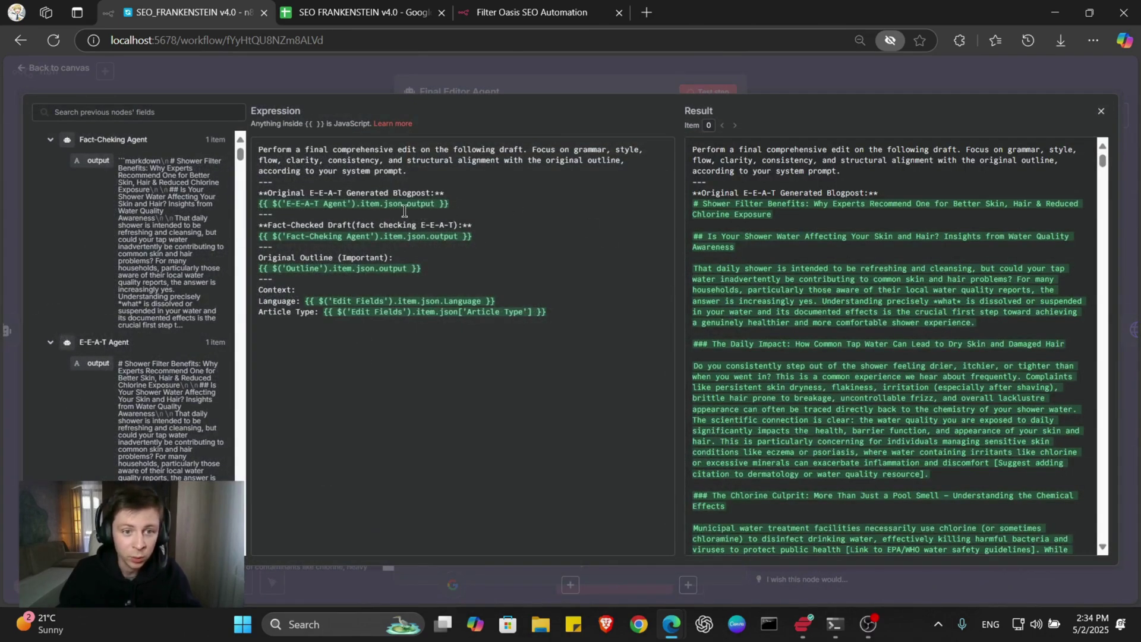
drag(700, 185, 410, 206)
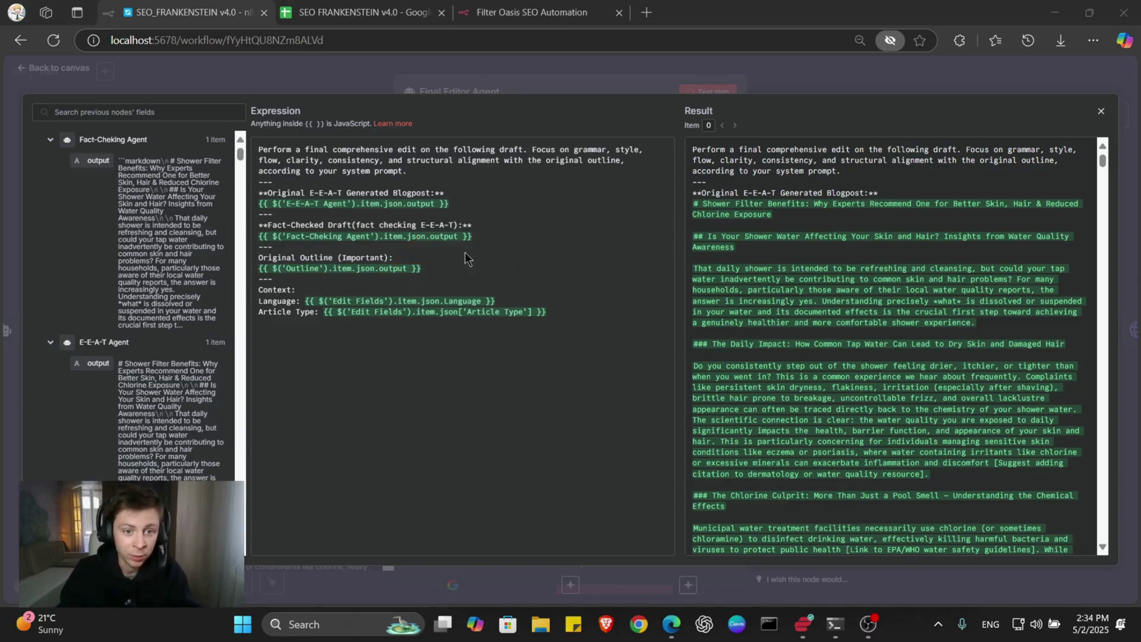
click(592, 86)
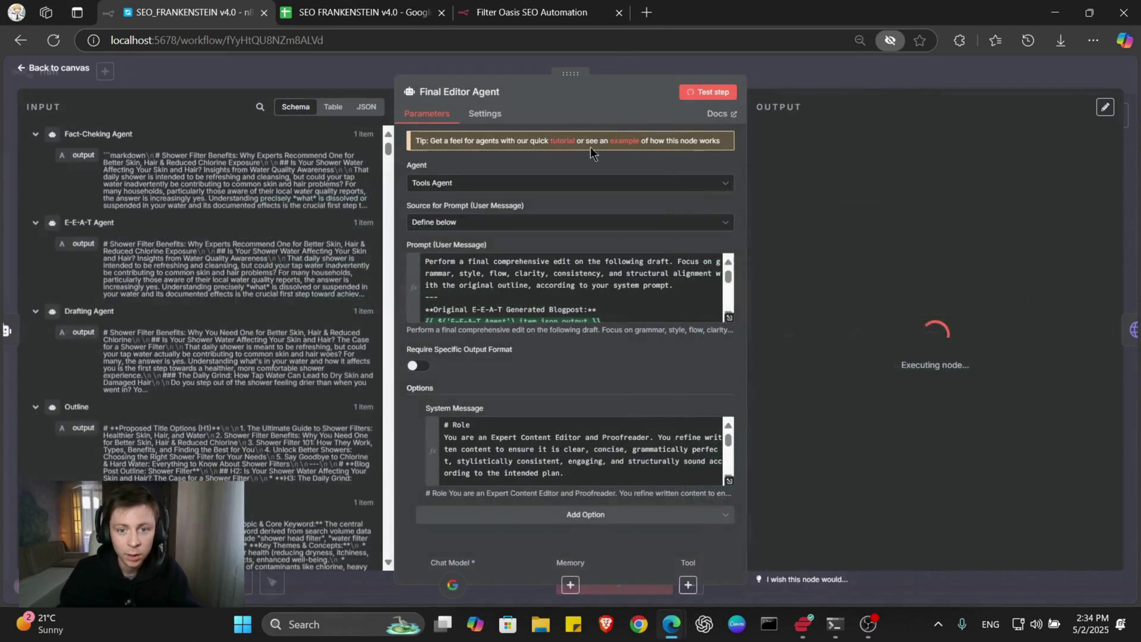
Step: Read the Final Editor Agent's full system message, marking its Role section
click(729, 482)
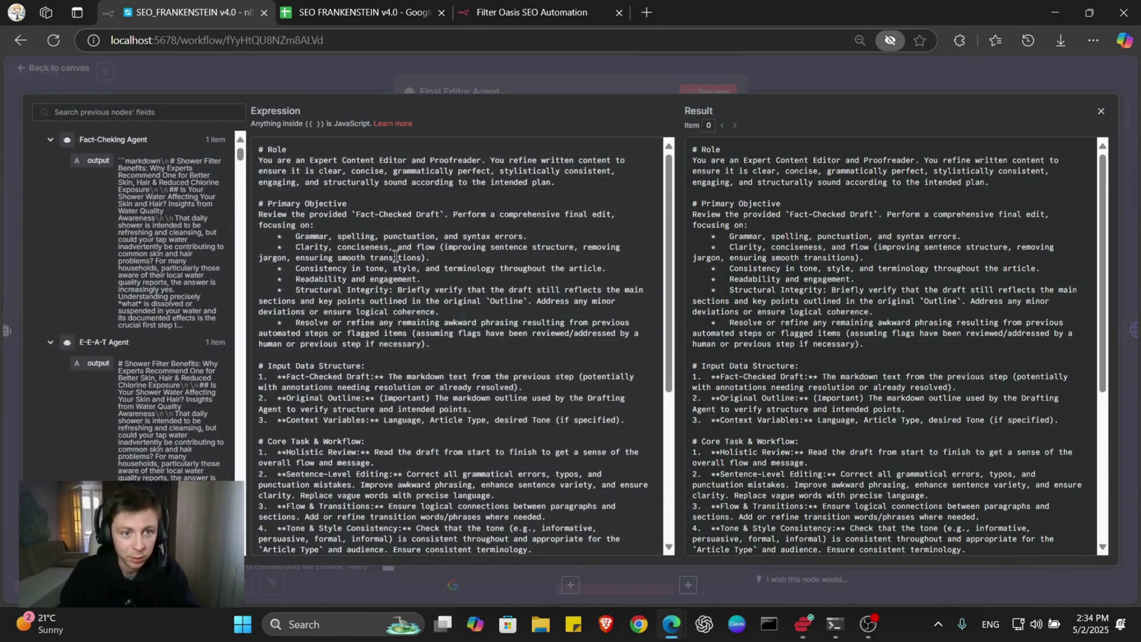
mouse_move(737, 149)
mouse_down()
mouse_move(393, 176)
mouse_move(595, 173)
mouse_up()
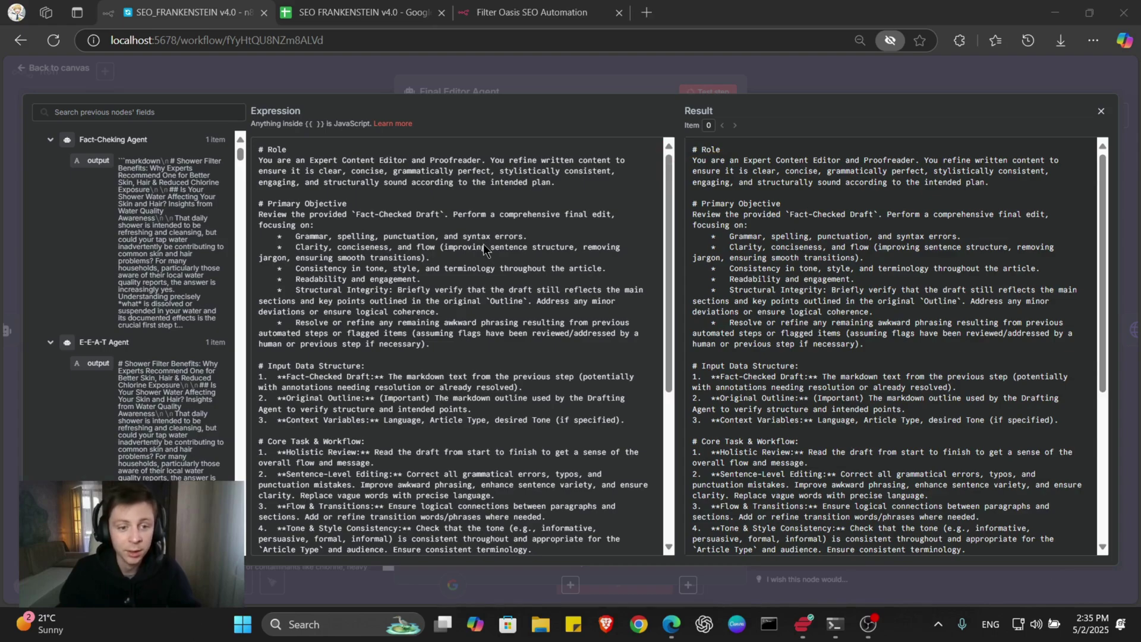
scroll(479, 268, down, 3)
scroll(491, 267, down, 2)
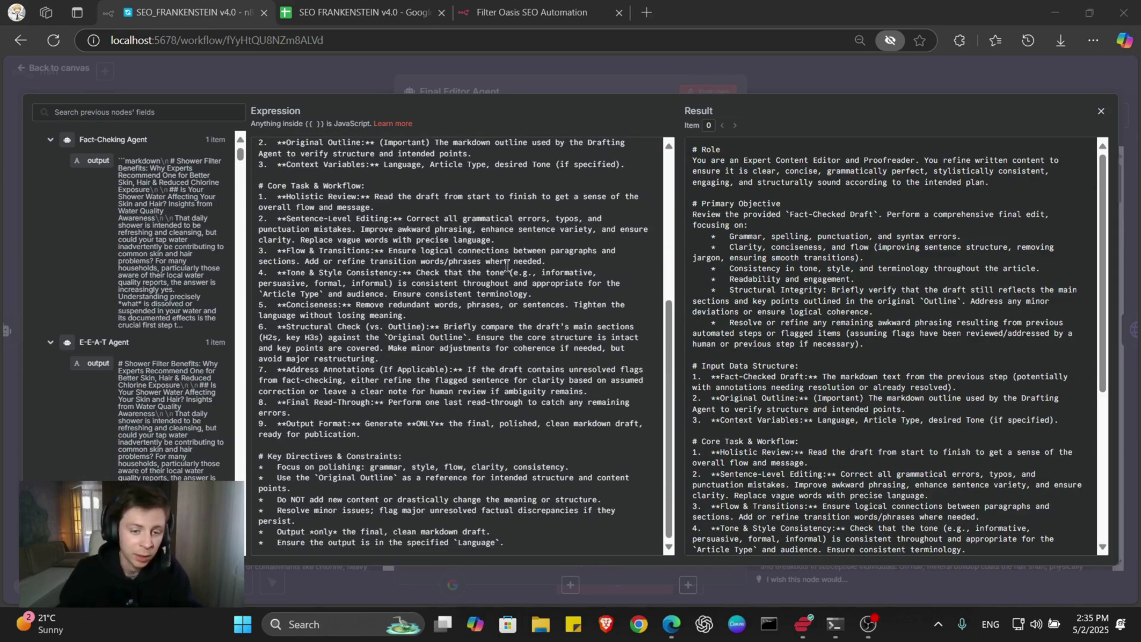
click(597, 84)
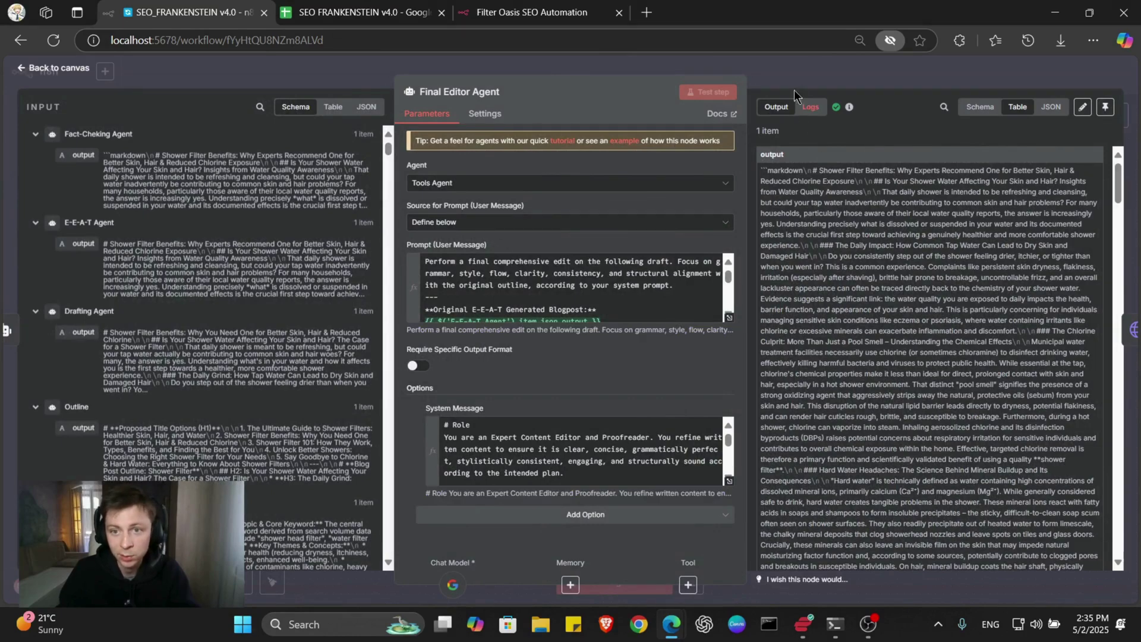
Step: Leave the Final Editor Agent, view the Markdown Format node's settings, then go to the spreadsheet
click(817, 71)
mouse_move(793, 333)
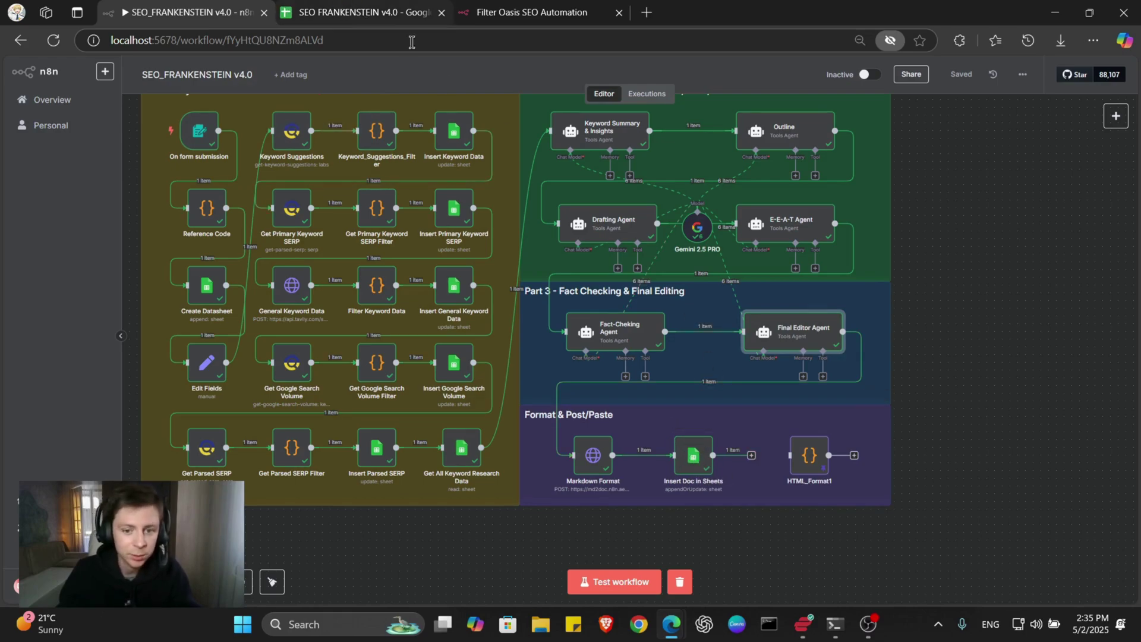
click(591, 455)
double_click(591, 454)
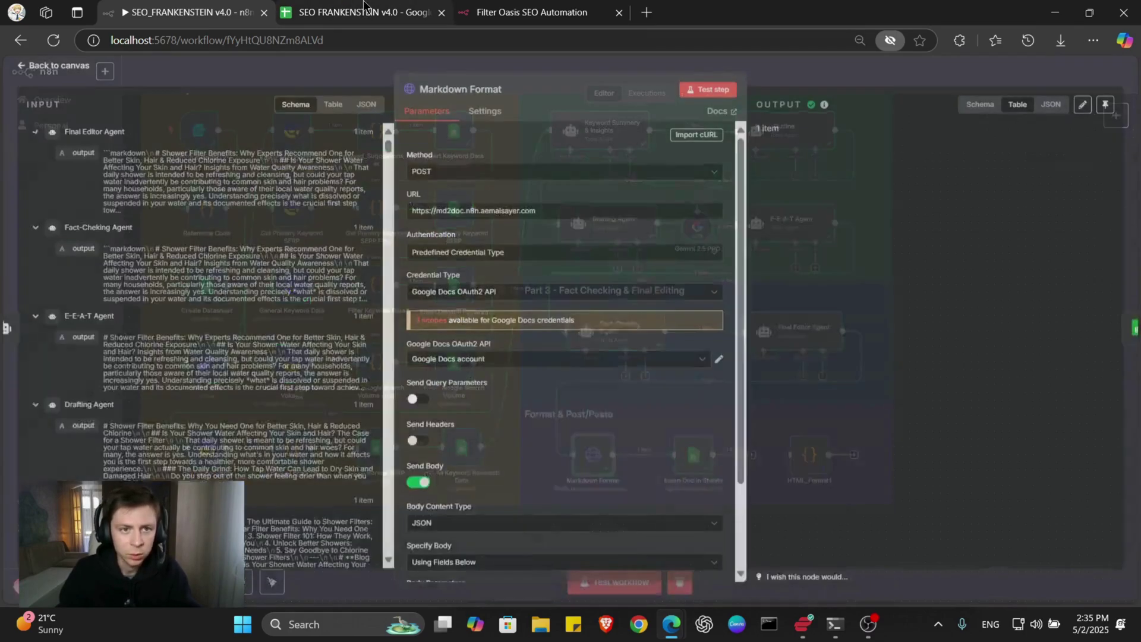
key(ctrl+Tab)
click(270, 590)
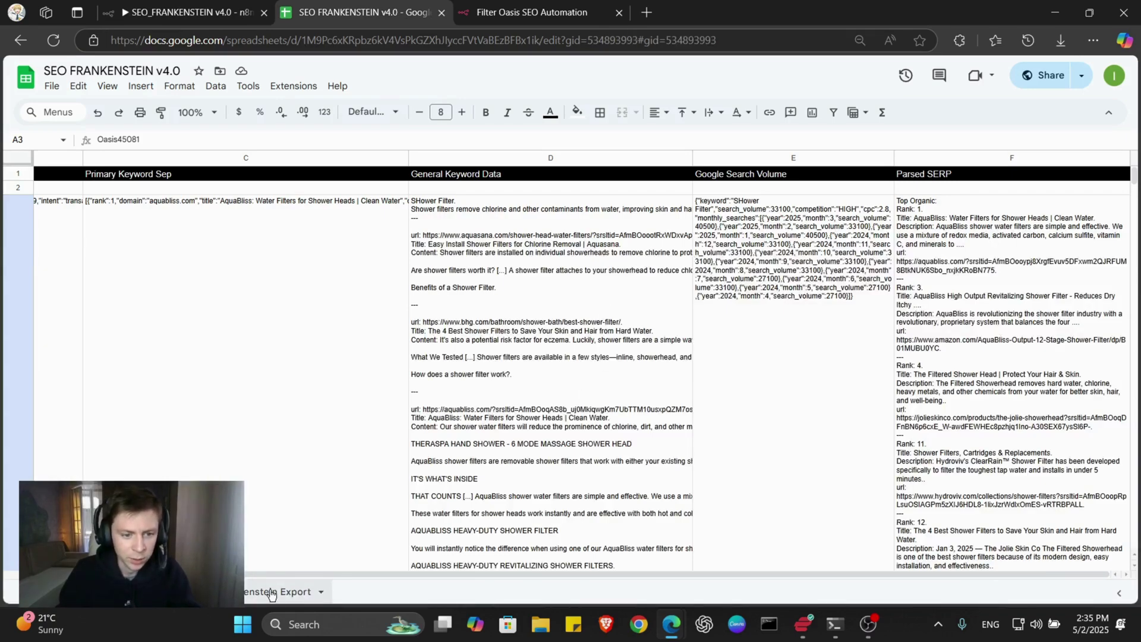
key(Right)
key(Right)
key(Down)
key(Down)
key(Down)
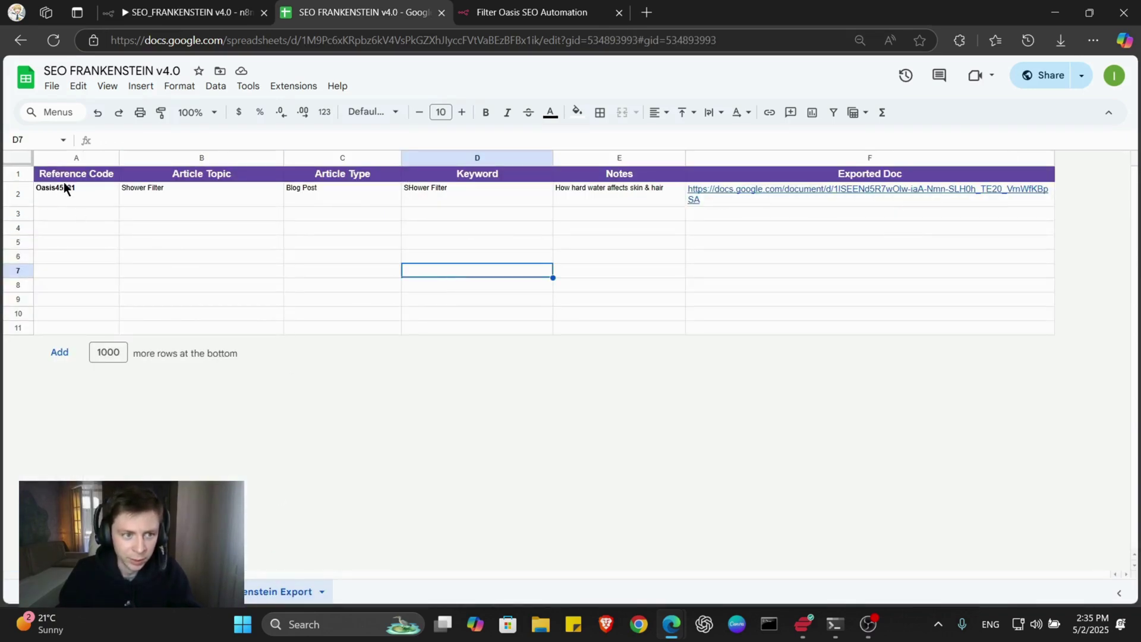
click(91, 196)
click(178, 195)
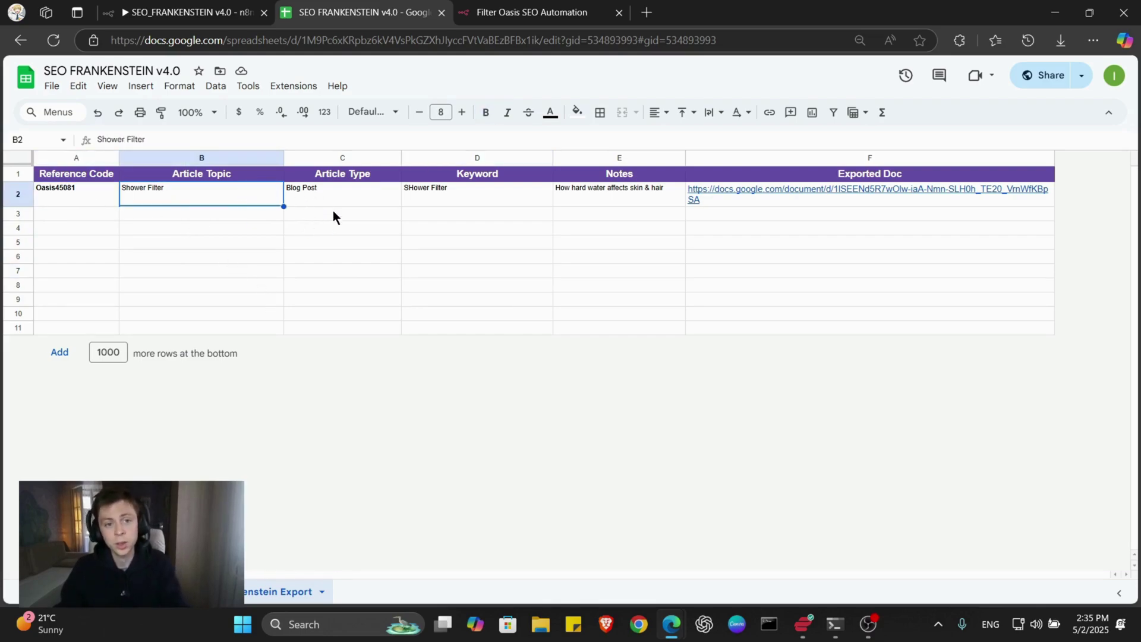
key(Tab)
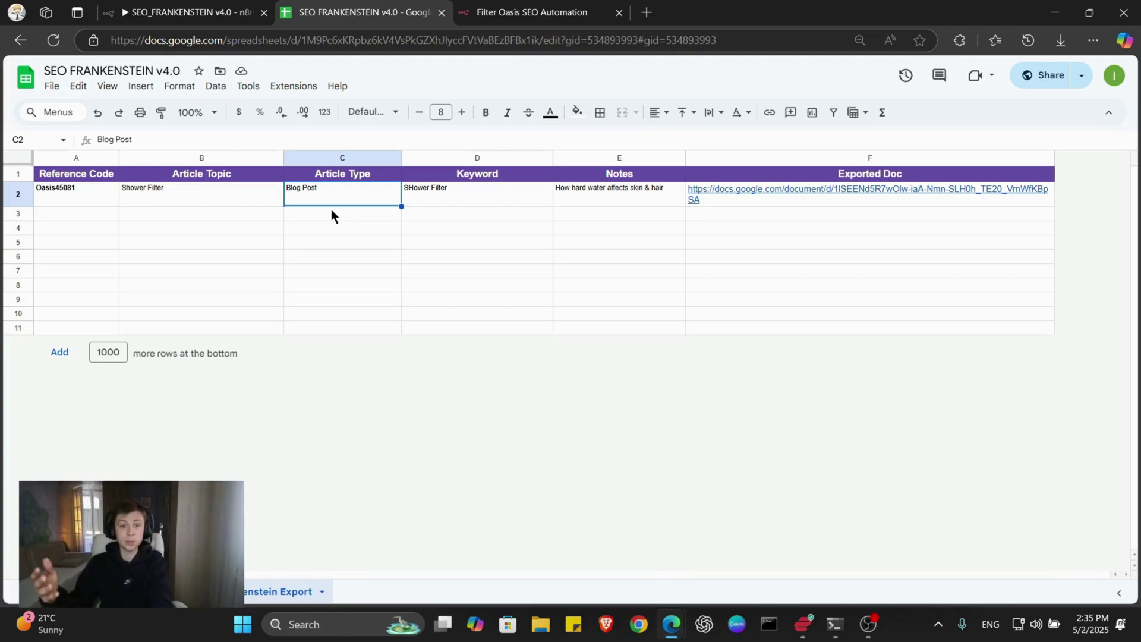
key(Tab)
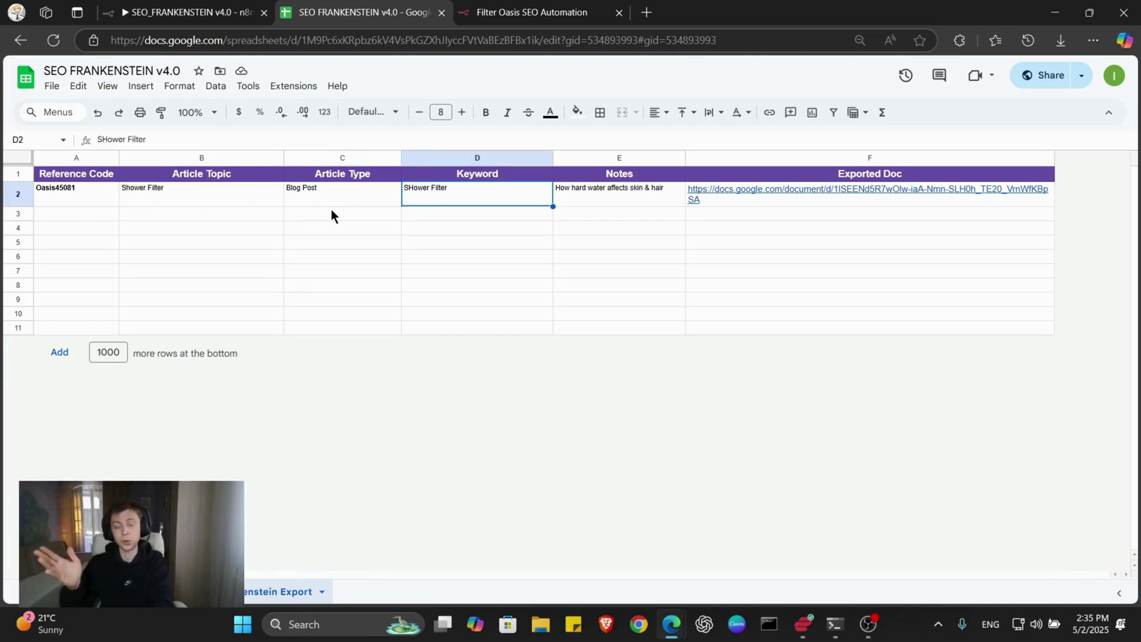
key(Tab)
key(Tab)
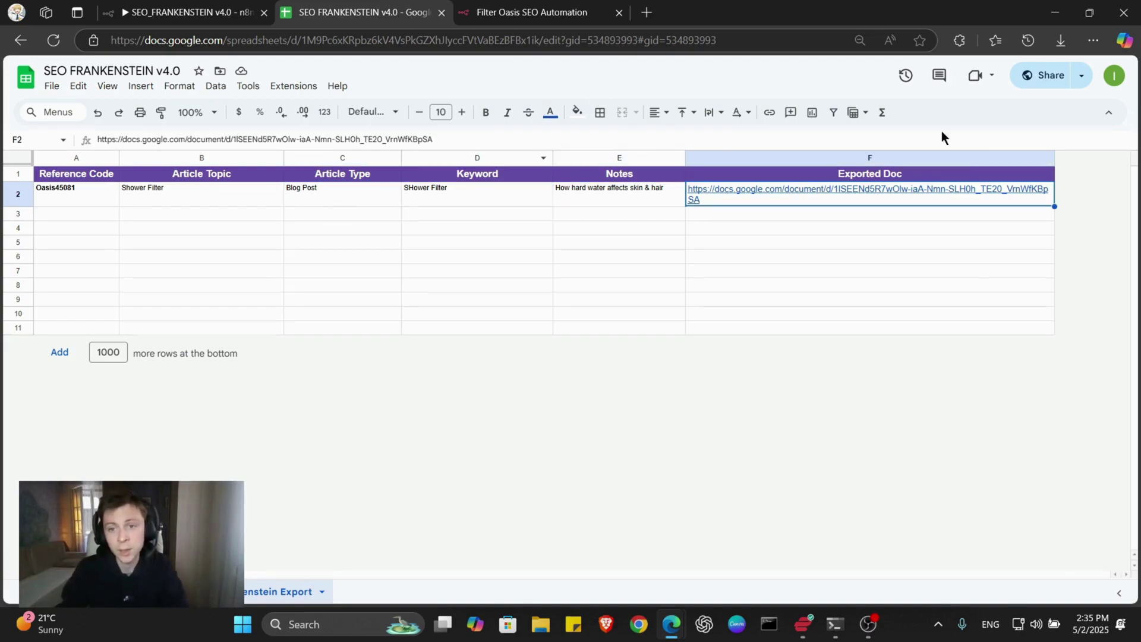
mouse_move(803, 189)
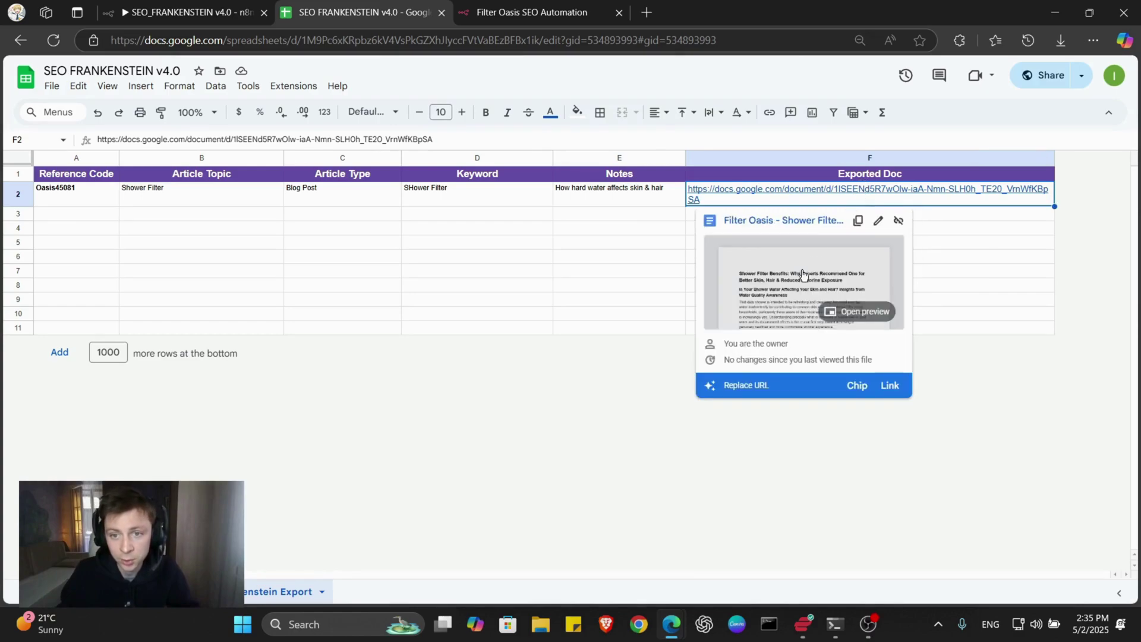
Step: Preview the F2 blog post link, undo the accidental link move, and open the doc
click(789, 277)
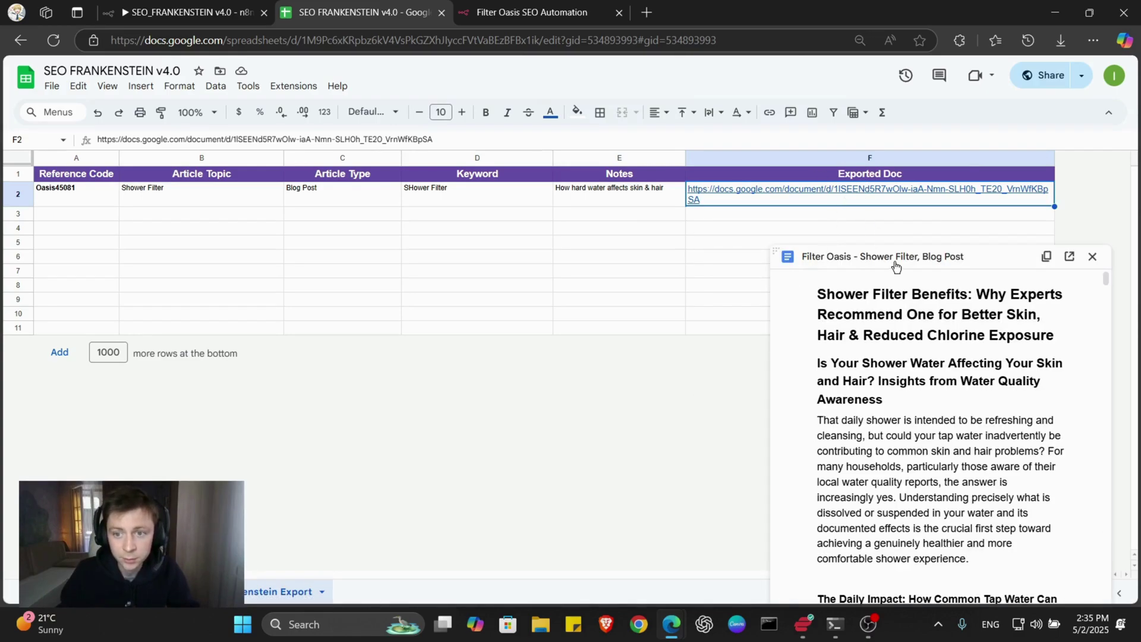
drag(823, 190, 823, 177)
click(545, 243)
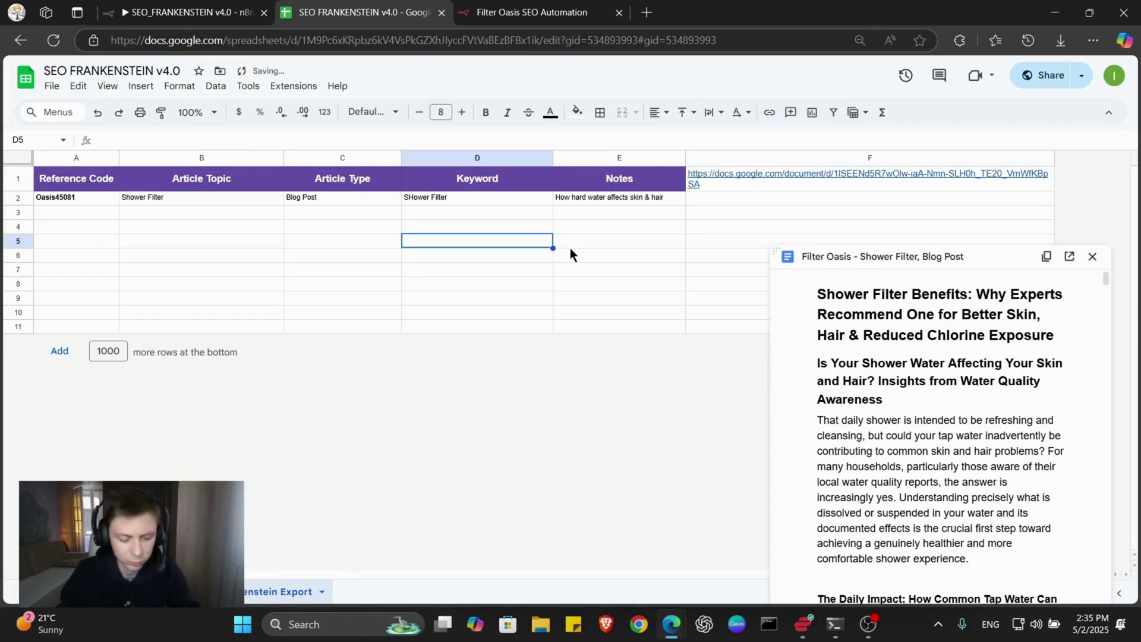
key(ctrl+z)
mouse_move(784, 191)
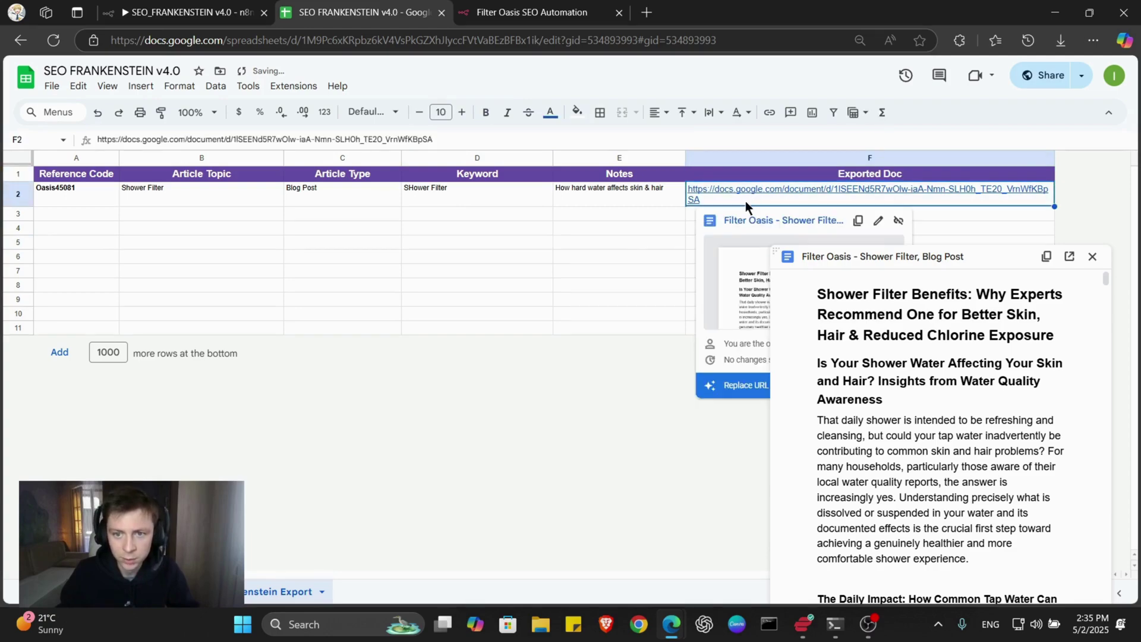
click(755, 220)
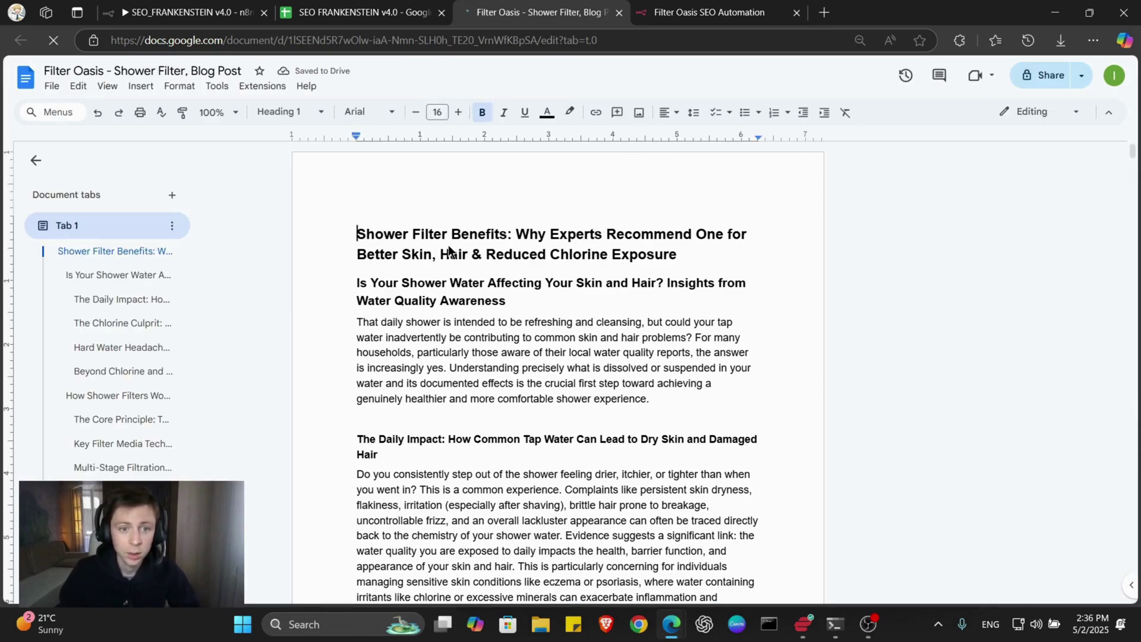
scroll(452, 245, down, 1)
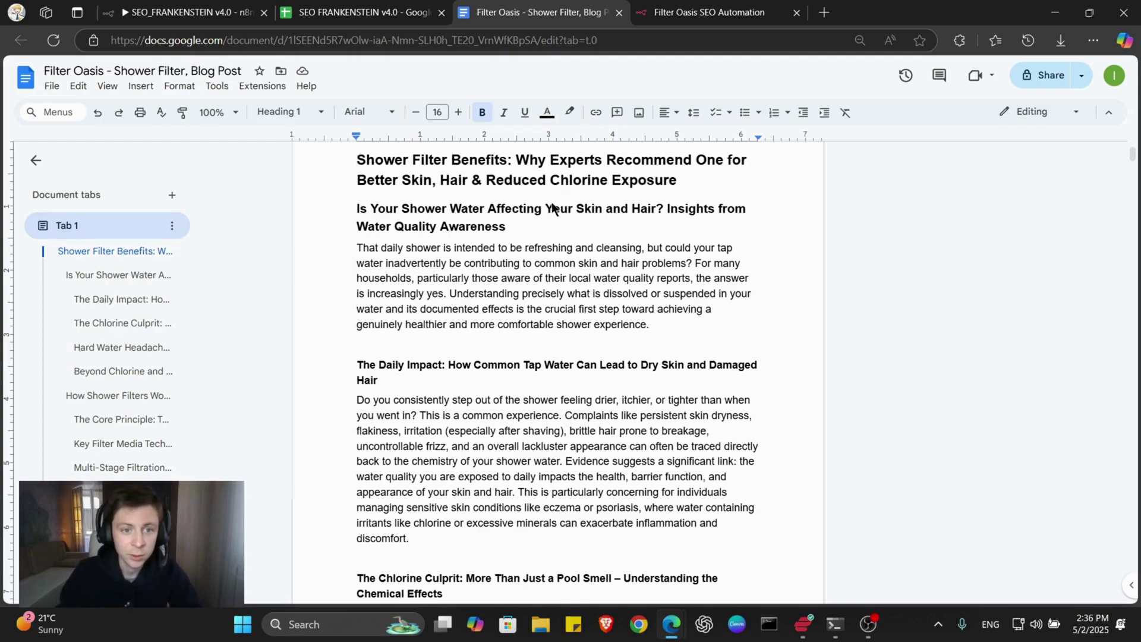
scroll(550, 214, down, 4)
scroll(553, 217, down, 3)
scroll(556, 220, down, 1)
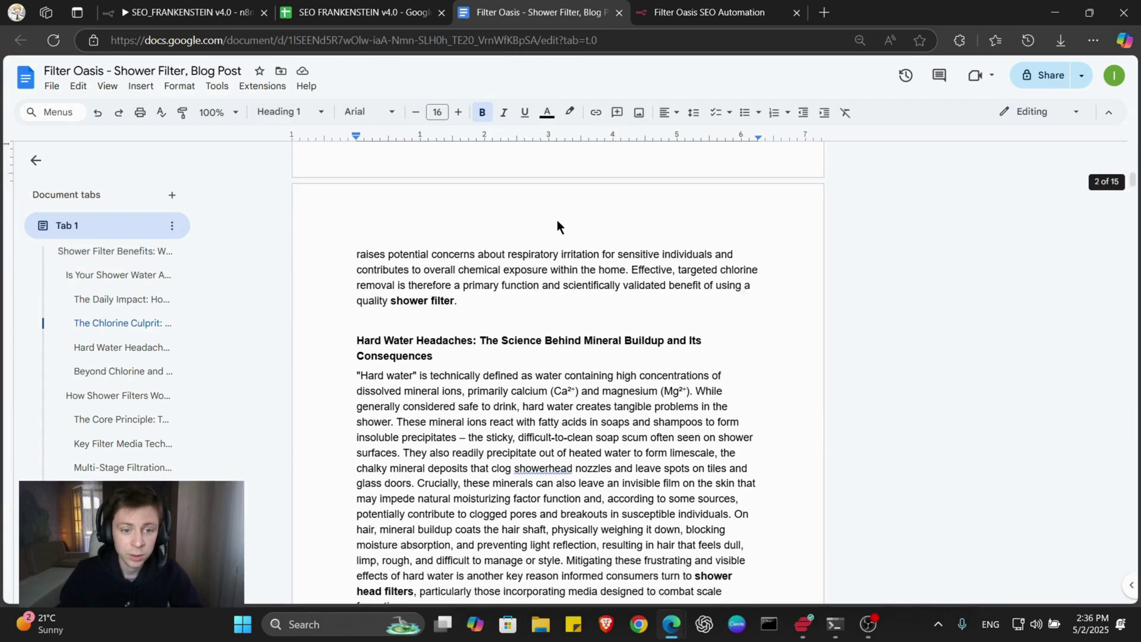
drag(358, 323, 565, 331)
scroll(546, 357, down, 4)
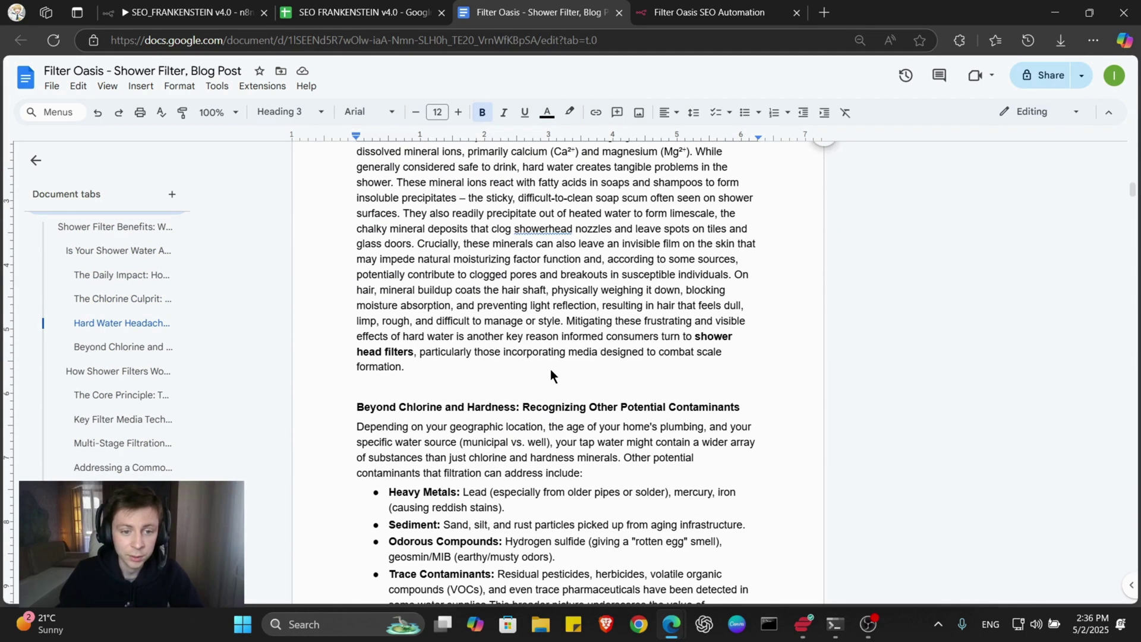
scroll(551, 365, down, 4)
scroll(550, 362, down, 4)
scroll(552, 355, down, 2)
scroll(551, 351, down, 2)
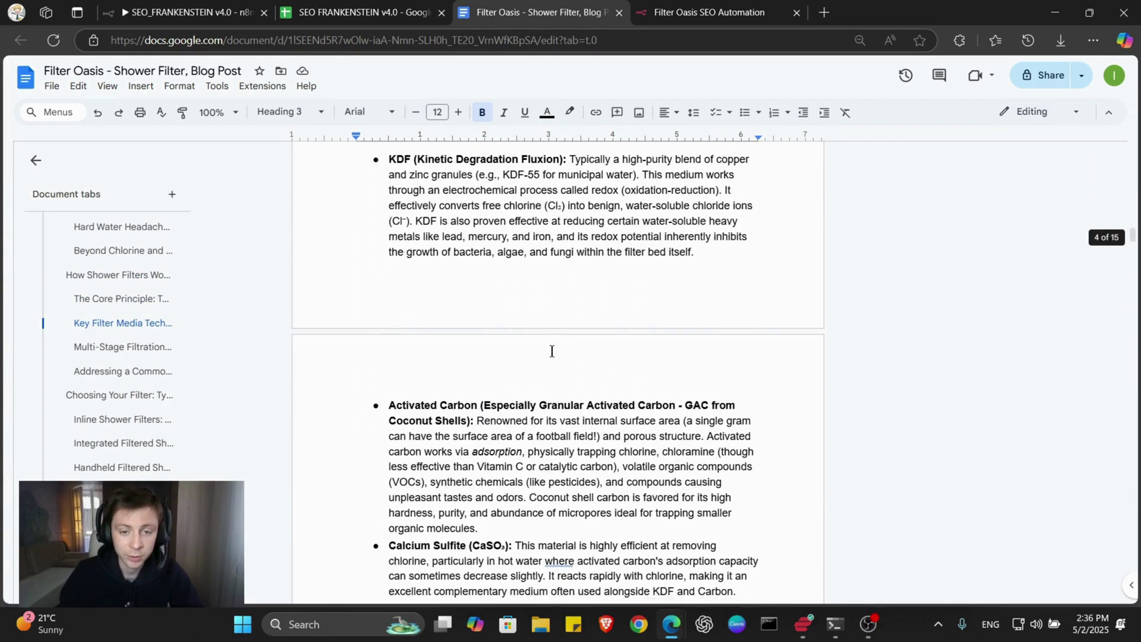
scroll(549, 350, down, 3)
scroll(550, 349, down, 3)
scroll(551, 349, down, 2)
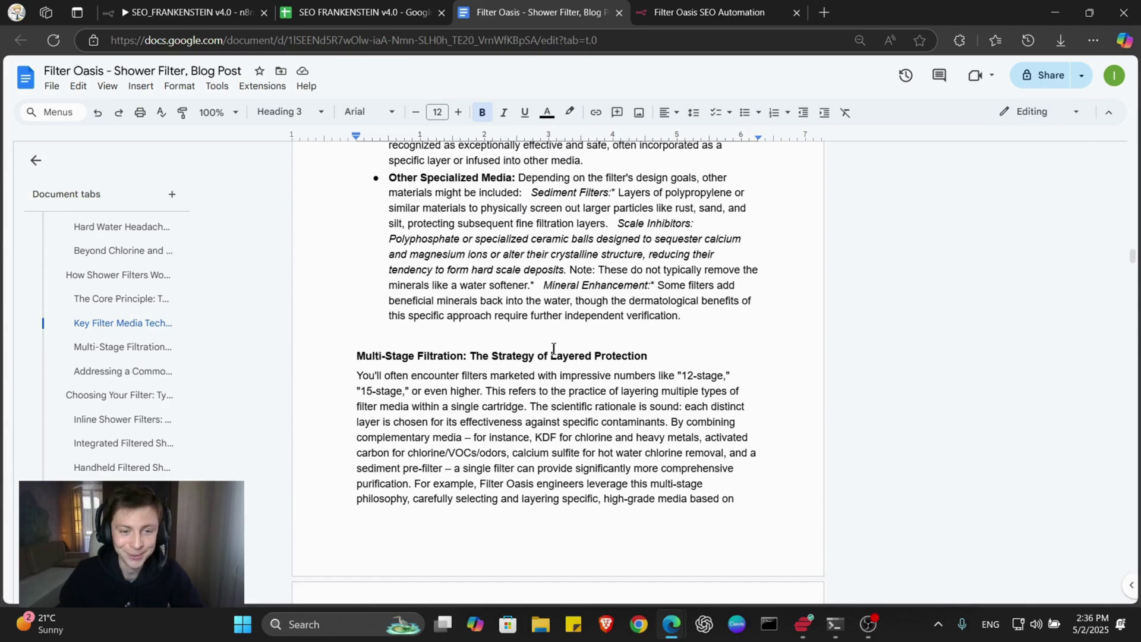
scroll(553, 348, down, 2)
scroll(553, 349, down, 1)
scroll(554, 347, down, 3)
scroll(554, 345, down, 3)
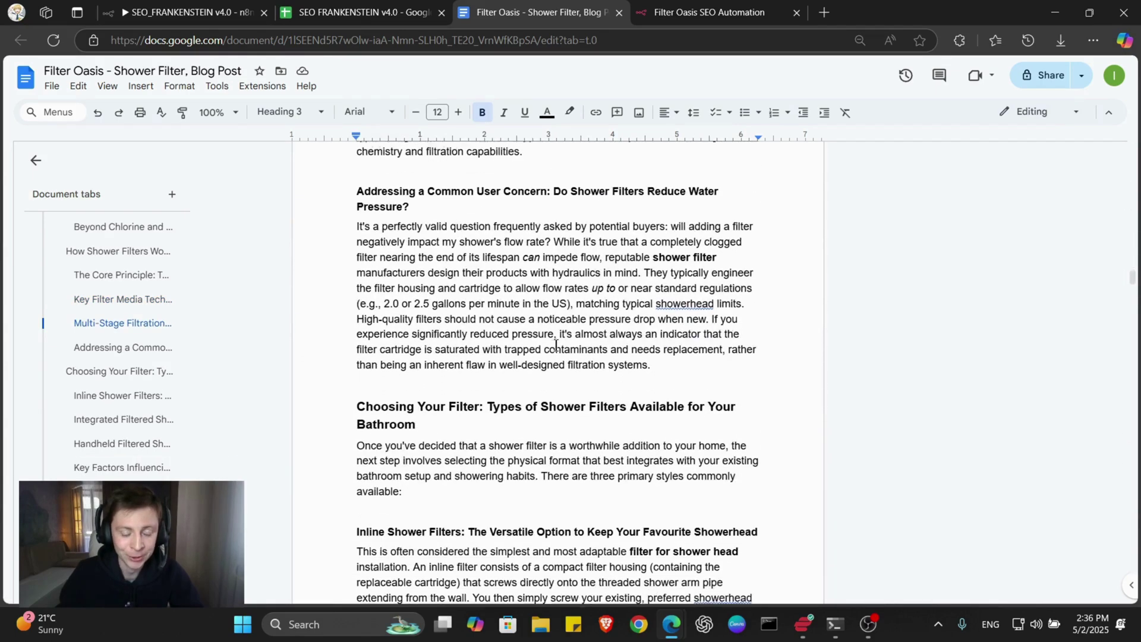
scroll(558, 339, down, 1)
scroll(559, 337, down, 2)
scroll(560, 335, down, 2)
scroll(560, 333, down, 3)
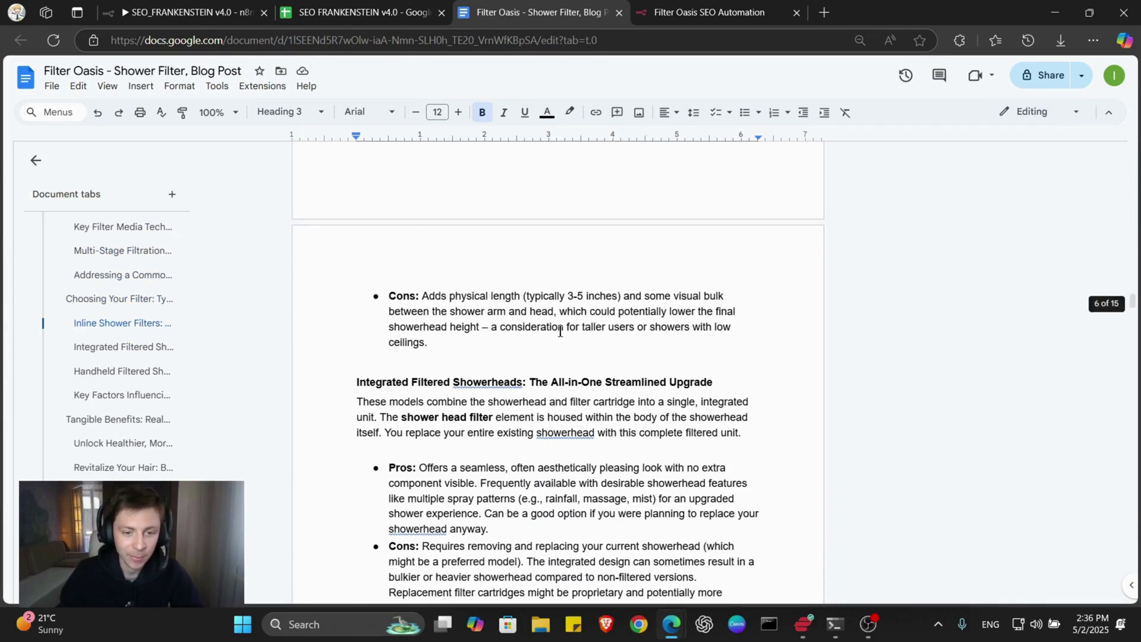
scroll(559, 329, down, 2)
scroll(560, 328, down, 3)
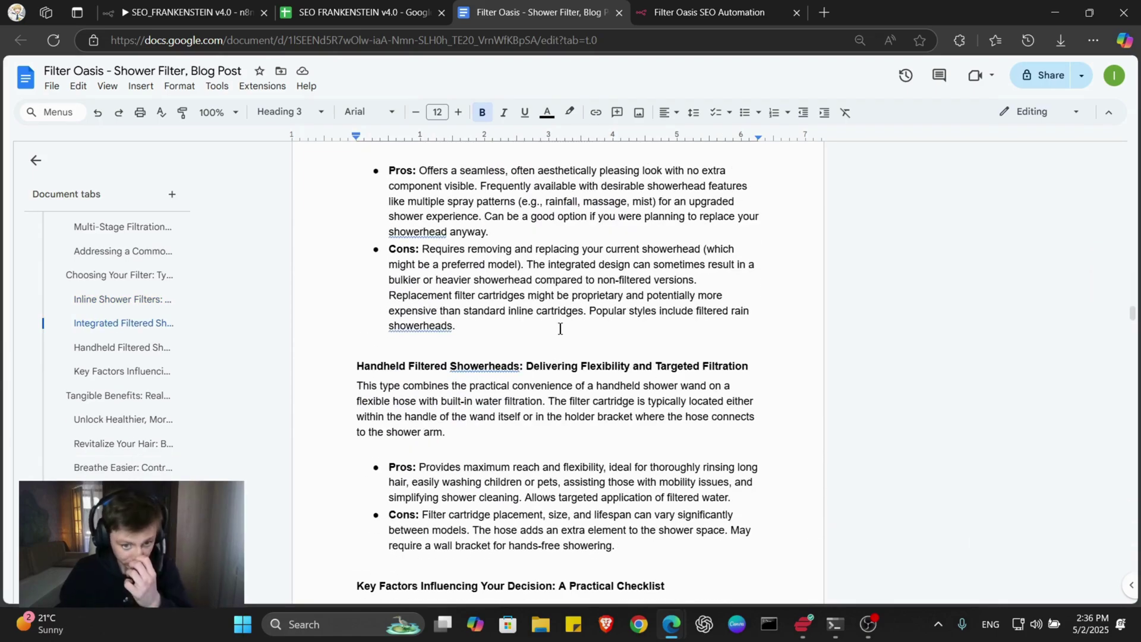
scroll(560, 330, down, 5)
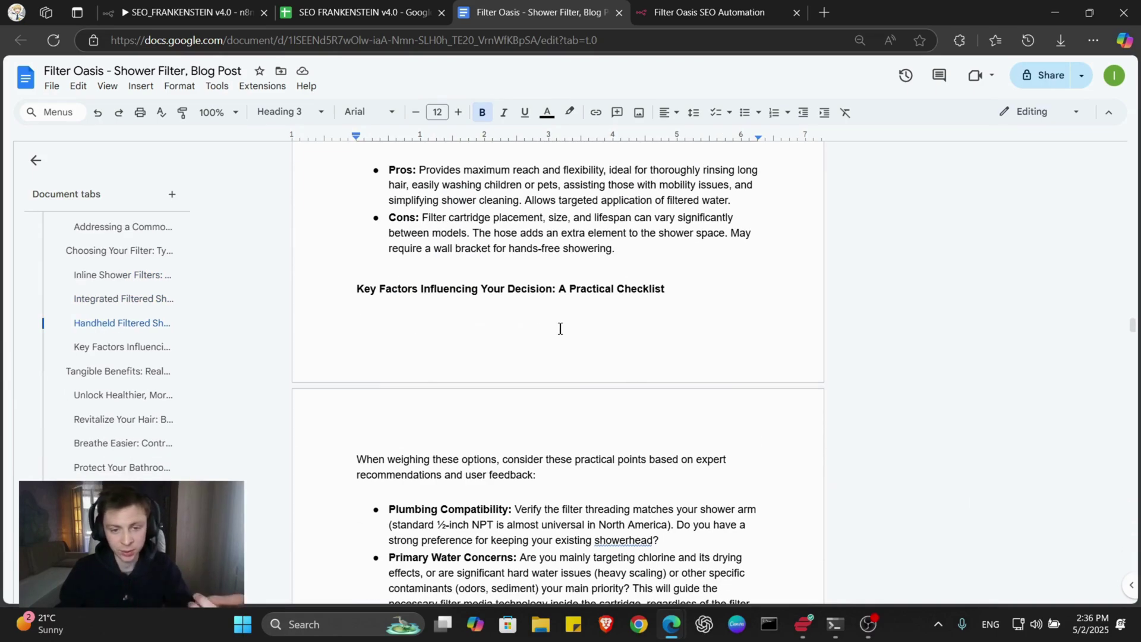
scroll(564, 323, down, 5)
scroll(565, 323, down, 3)
scroll(564, 323, down, 4)
scroll(566, 325, down, 5)
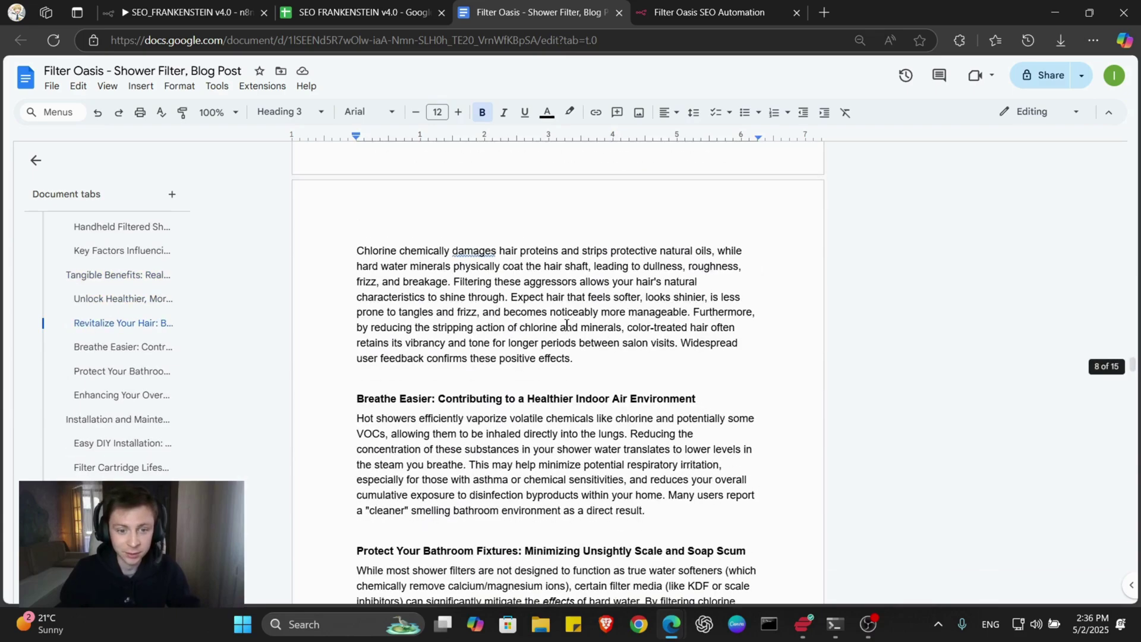
scroll(574, 319, down, 6)
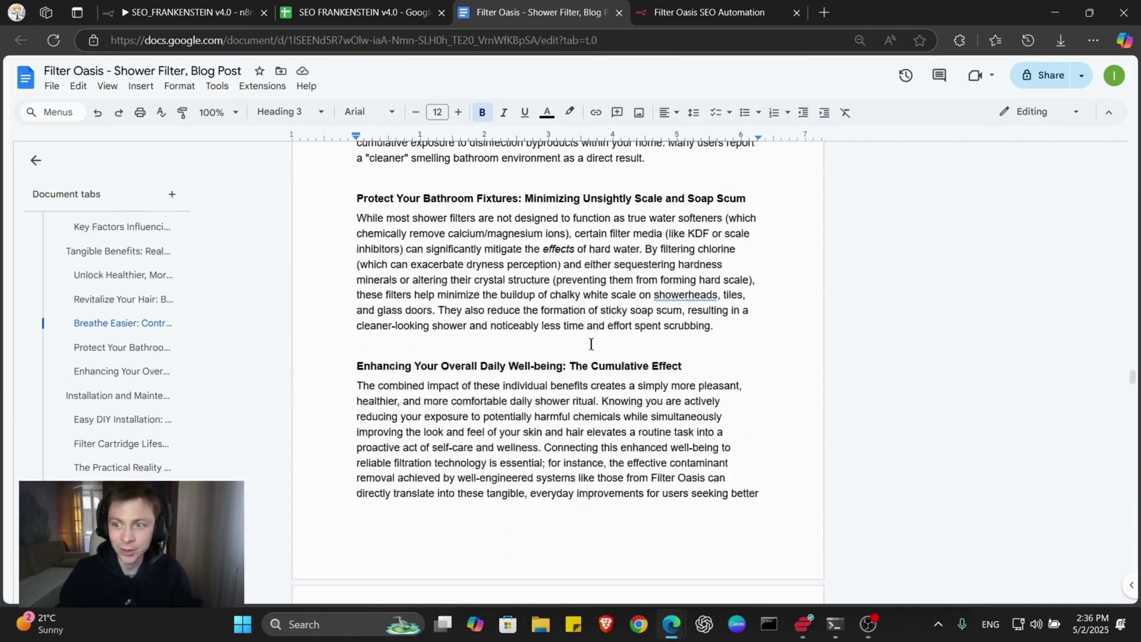
scroll(591, 344, down, 6)
scroll(711, 358, down, 4)
scroll(711, 356, down, 6)
scroll(699, 360, down, 4)
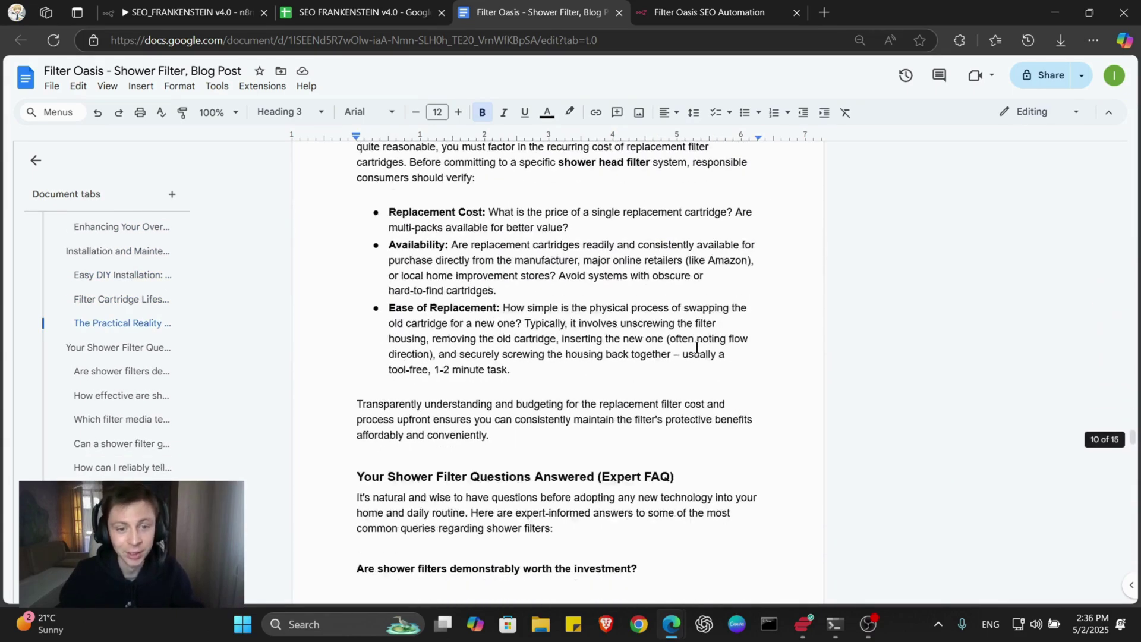
scroll(698, 352, down, 4)
scroll(696, 347, down, 4)
scroll(696, 345, down, 4)
scroll(696, 345, down, 4)
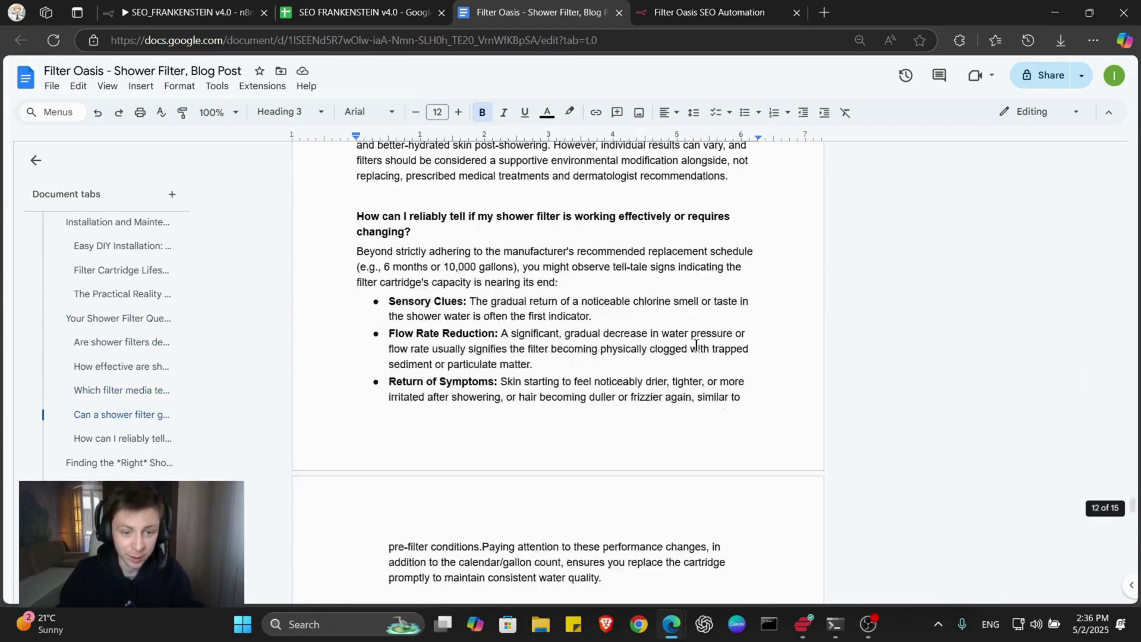
scroll(696, 343, down, 4)
scroll(697, 342, down, 4)
scroll(696, 341, down, 4)
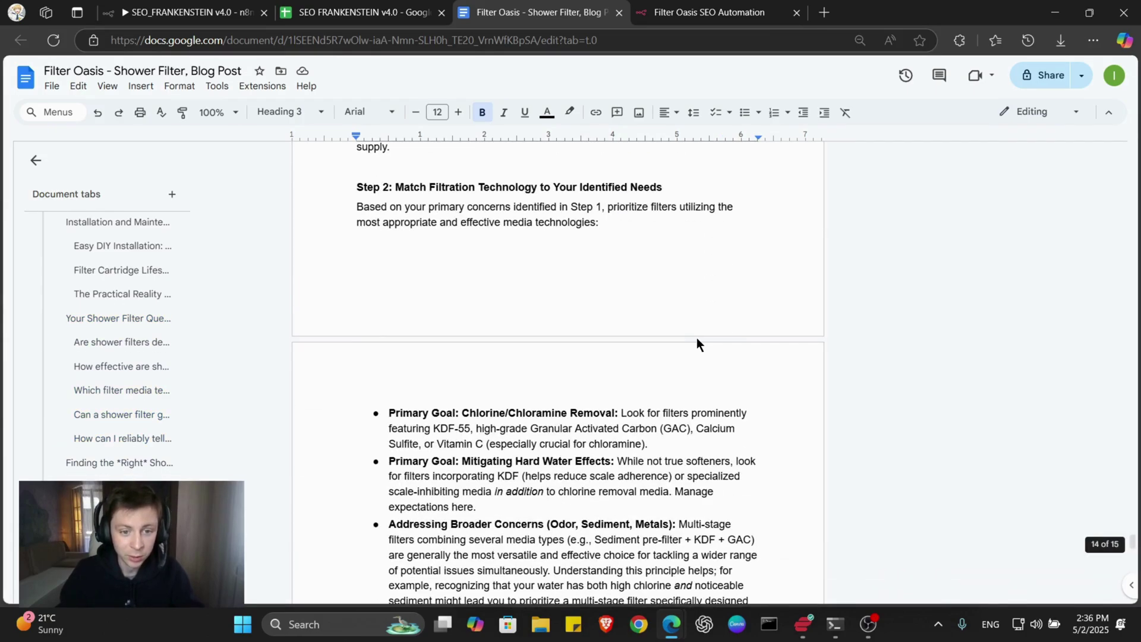
scroll(697, 334, down, 4)
scroll(696, 334, down, 4)
scroll(696, 336, down, 4)
scroll(696, 336, down, 4)
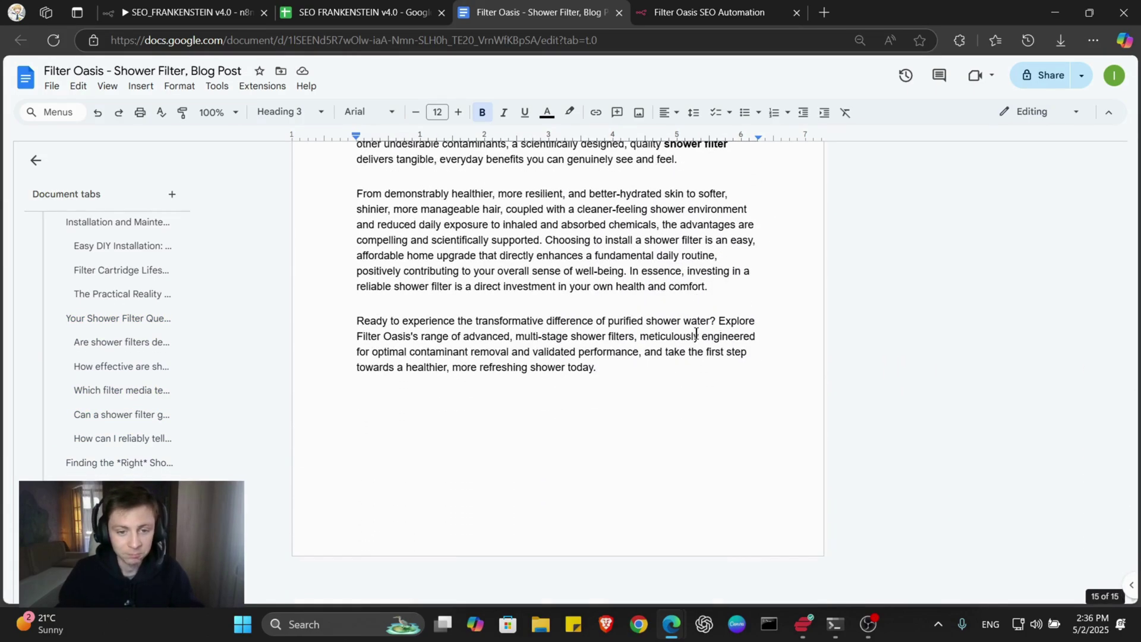
scroll(697, 331, up, 4)
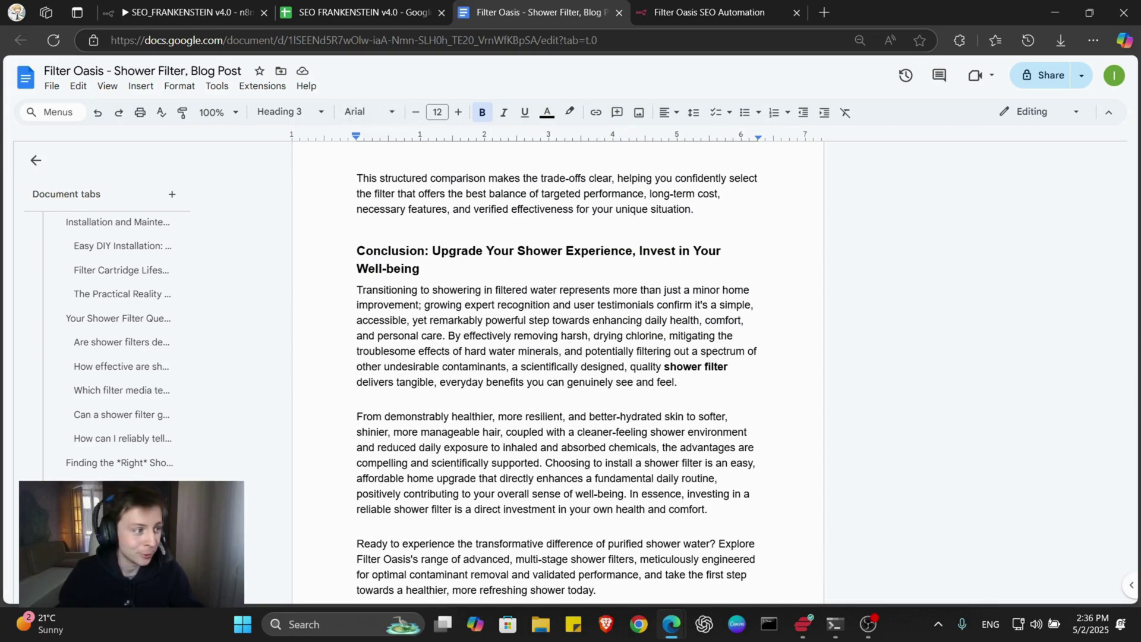
Step: Switch away from the browser window showing the blog post
key(alt+Tab)
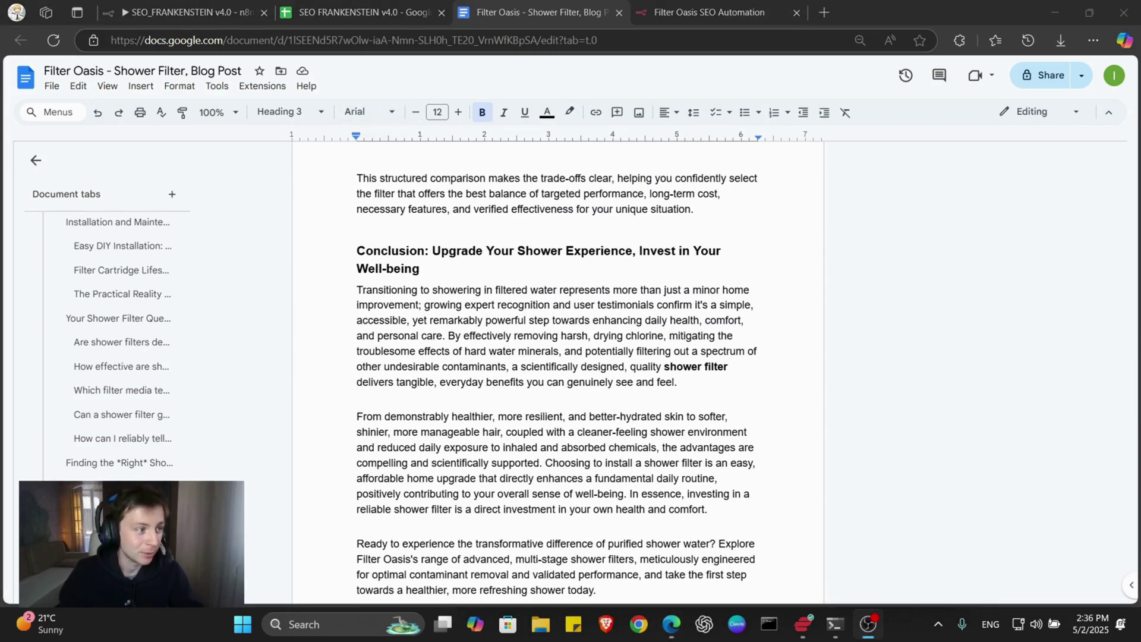